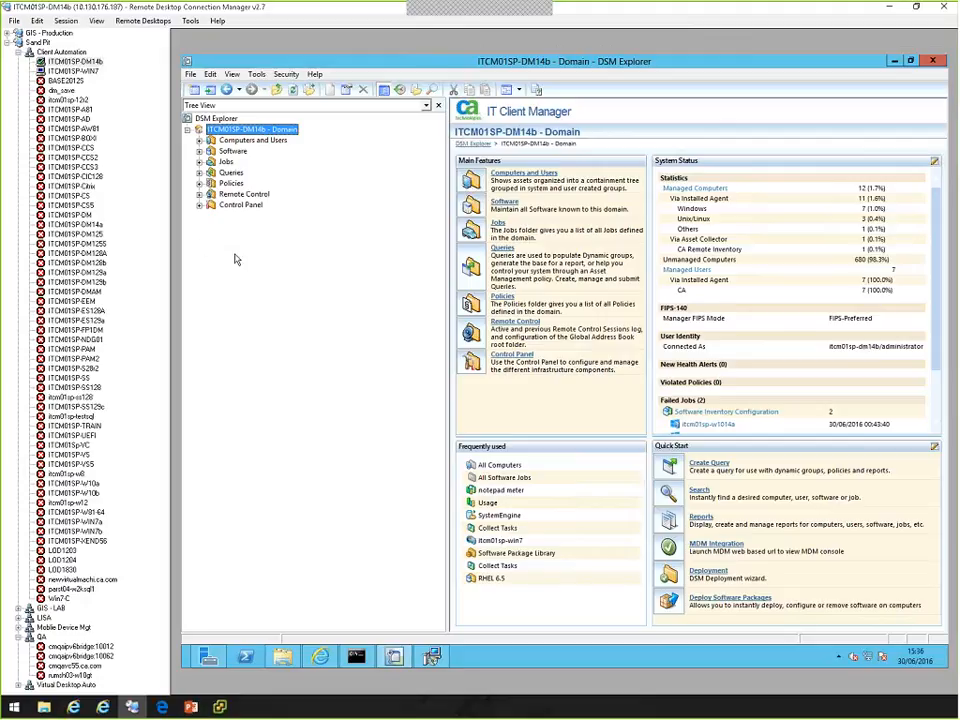
Start the New Boot Image wizard from the Image Prepare System in the Boot and OS Image Library.
click(199, 152)
click(211, 184)
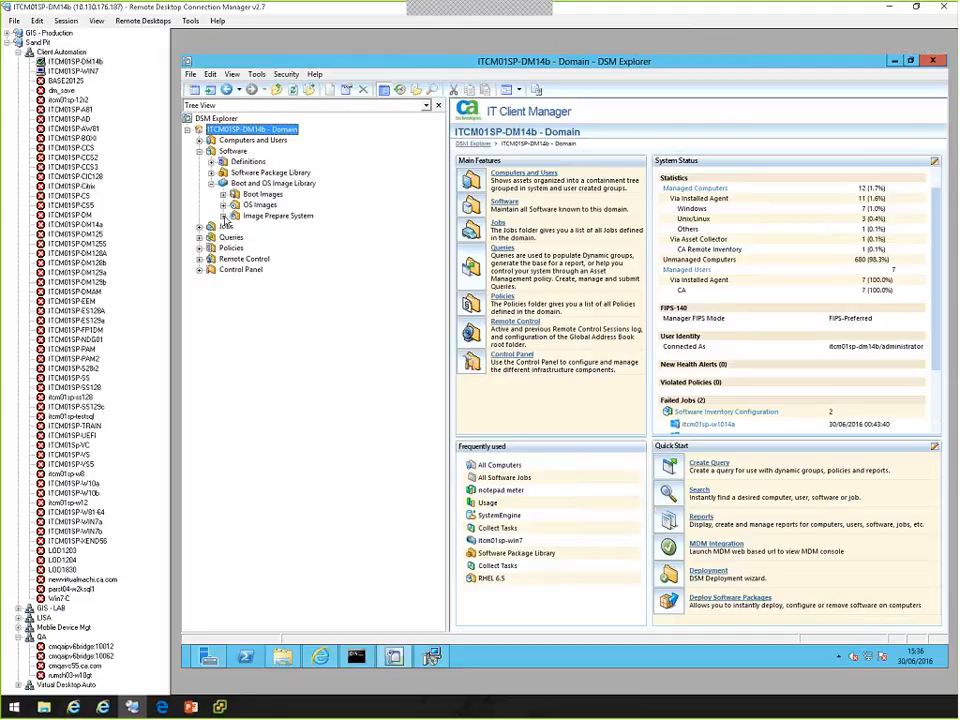
click(223, 218)
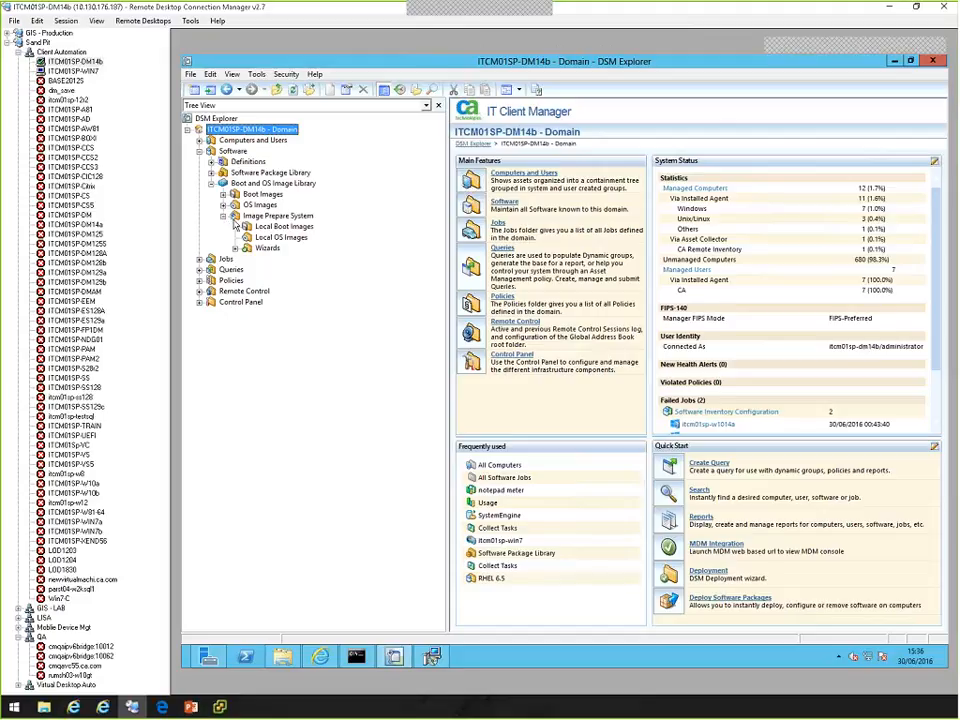
click(235, 248)
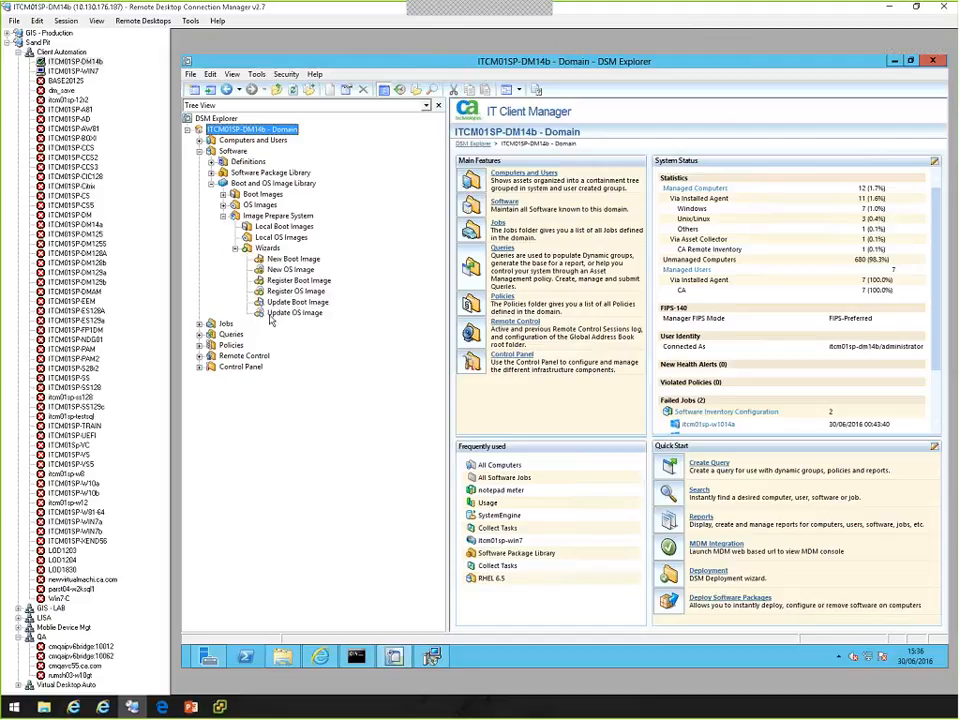
click(290, 259)
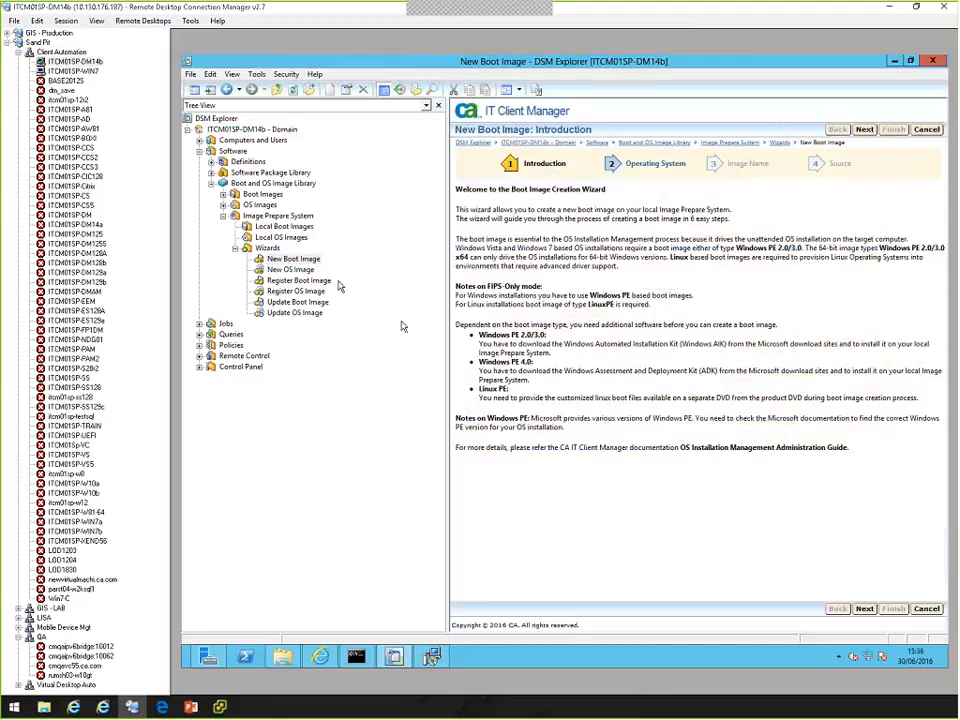
Choose the WINPE40x64 (Windows PE 4.0 x64) image type and accept winpe464 as the boot image name.
click(864, 609)
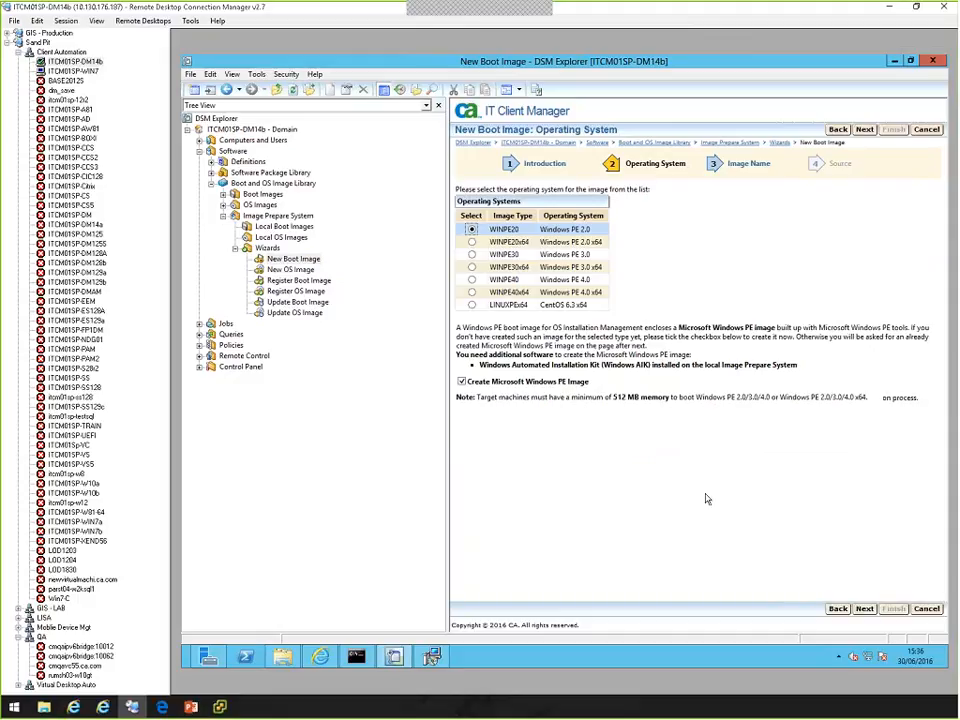
click(472, 292)
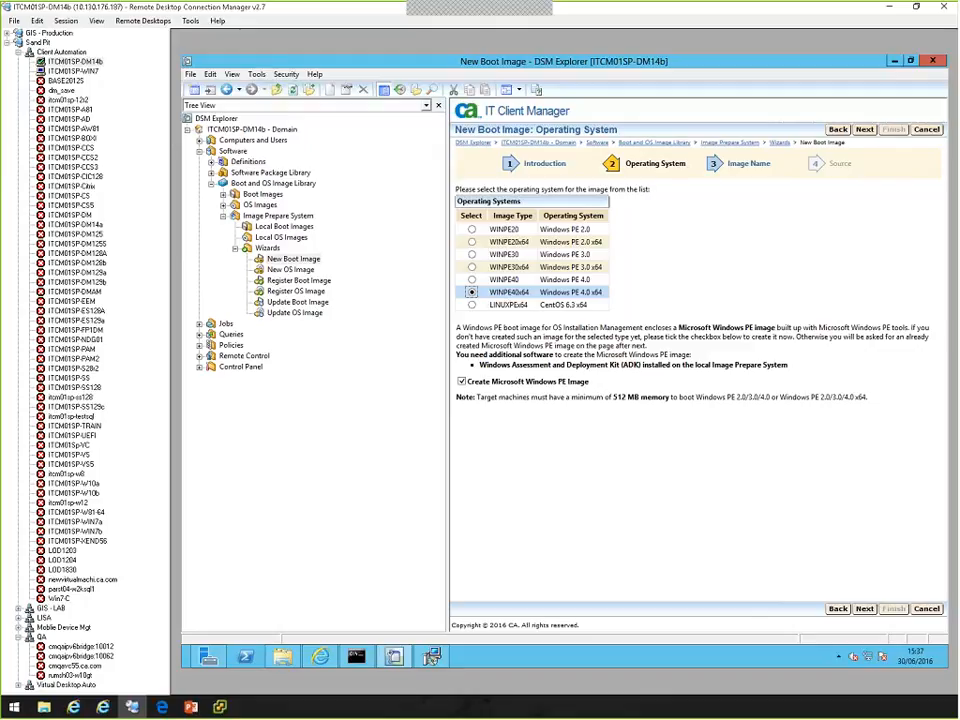
click(864, 609)
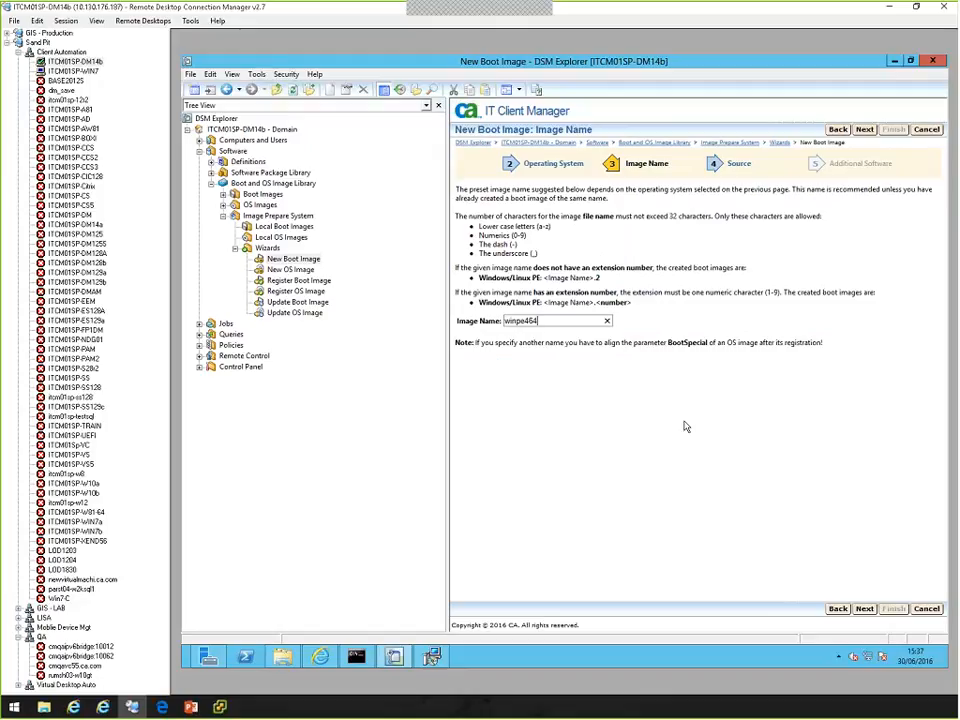
click(864, 609)
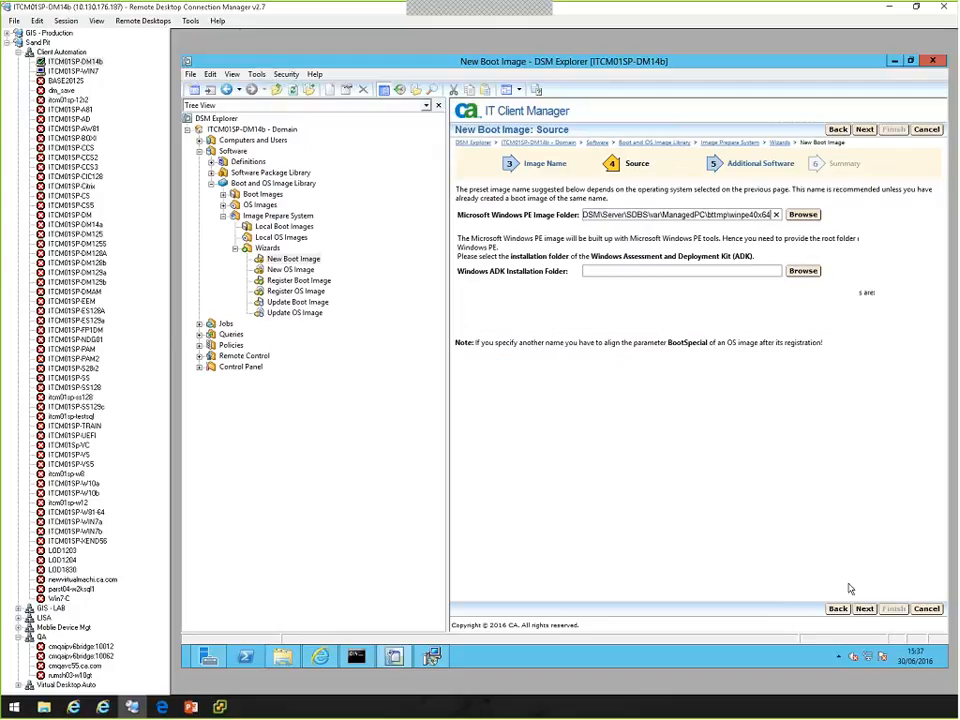
Set the Windows ADK installation folder to C:\Program Files (x86)\Windows Kits\10 and continue to the additional software settings.
click(796, 276)
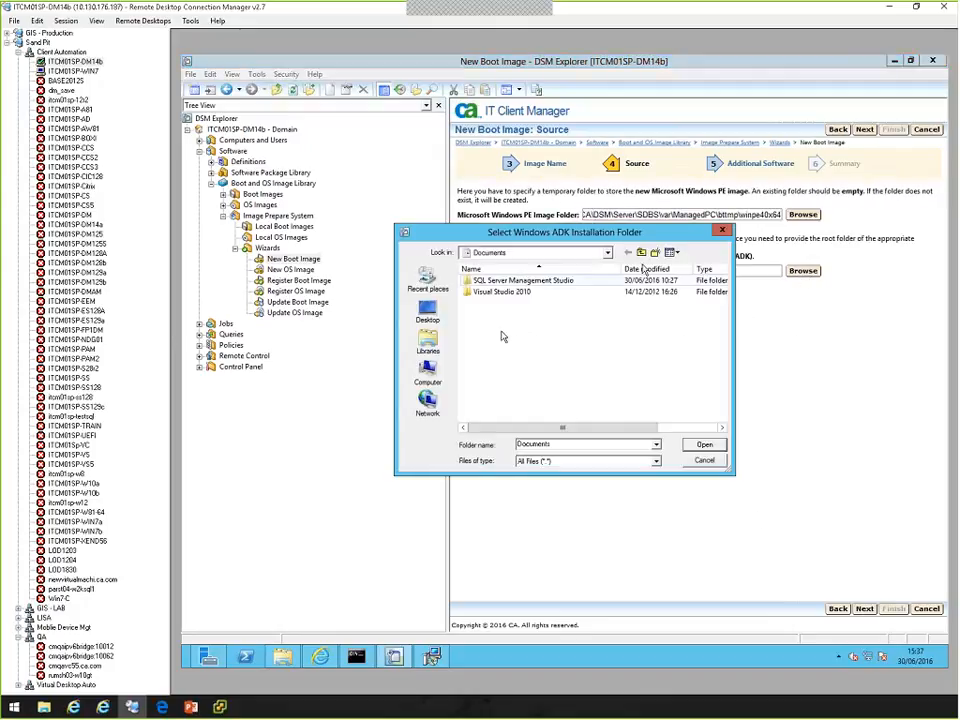
click(640, 253)
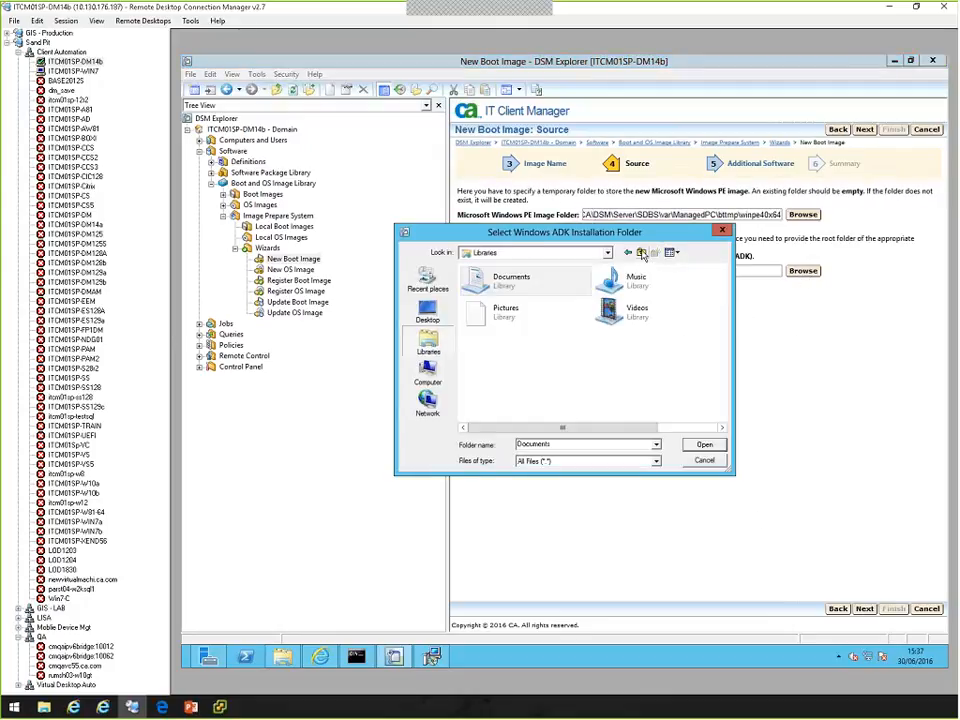
click(428, 378)
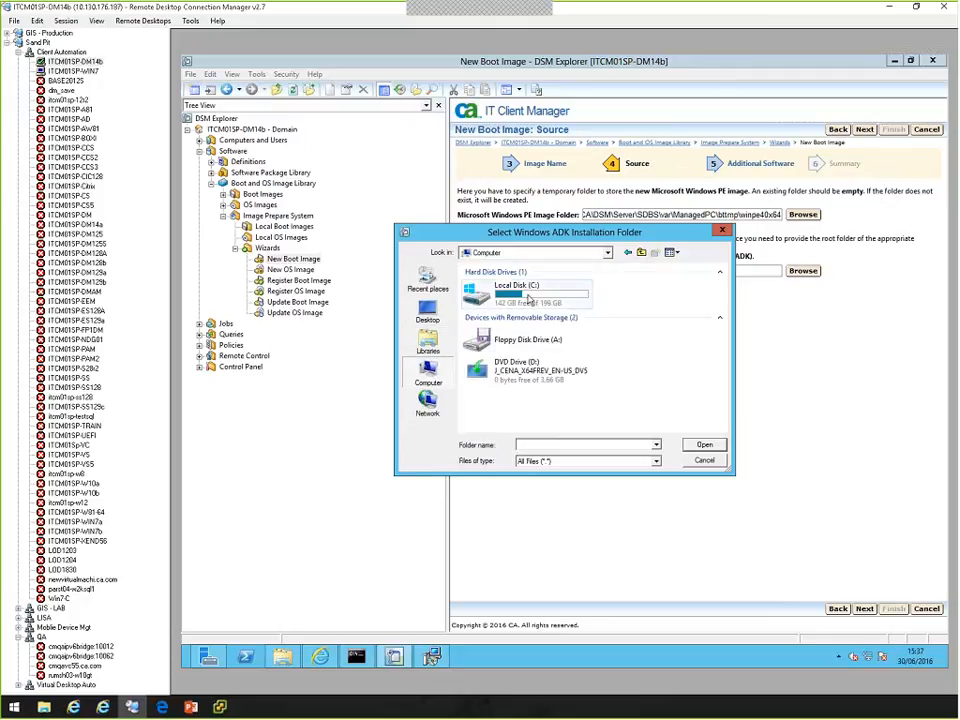
double_click(528, 296)
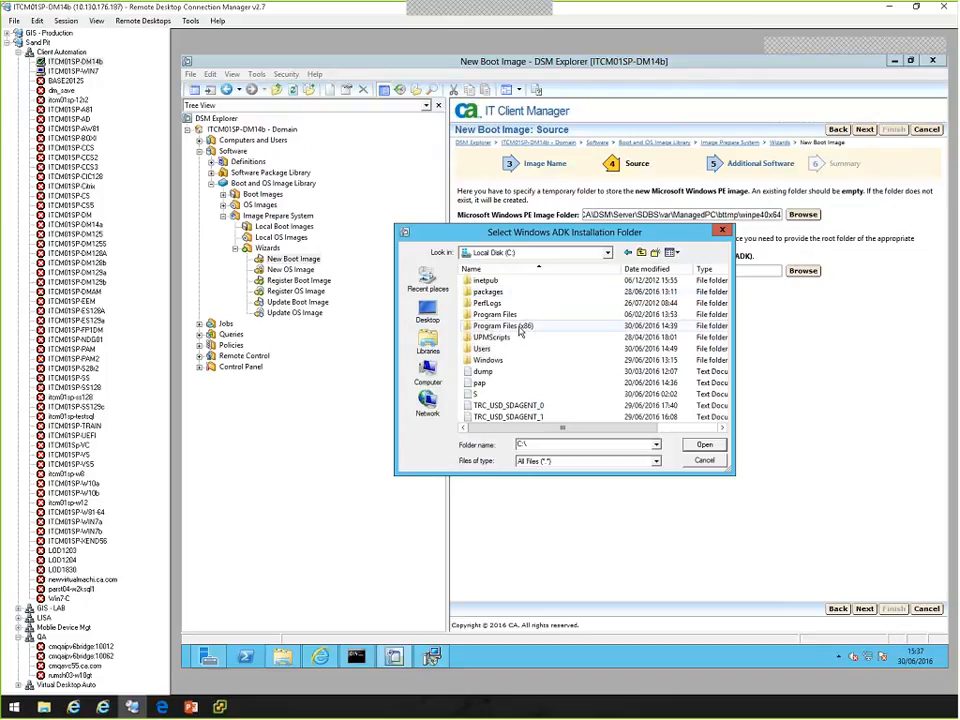
double_click(519, 327)
scroll(545, 400, down, 2)
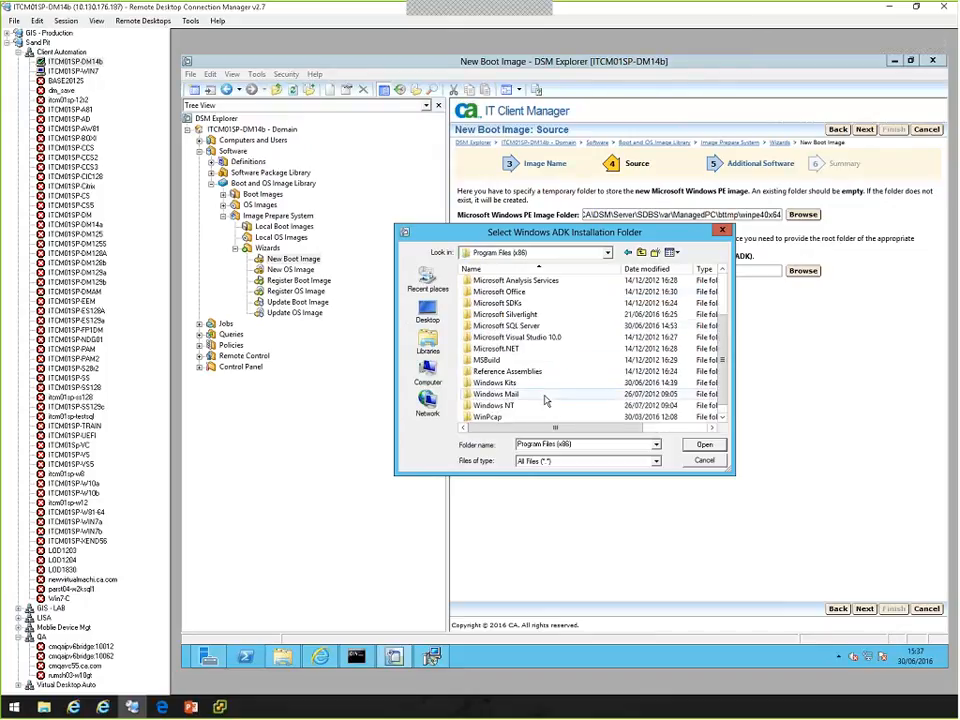
double_click(521, 385)
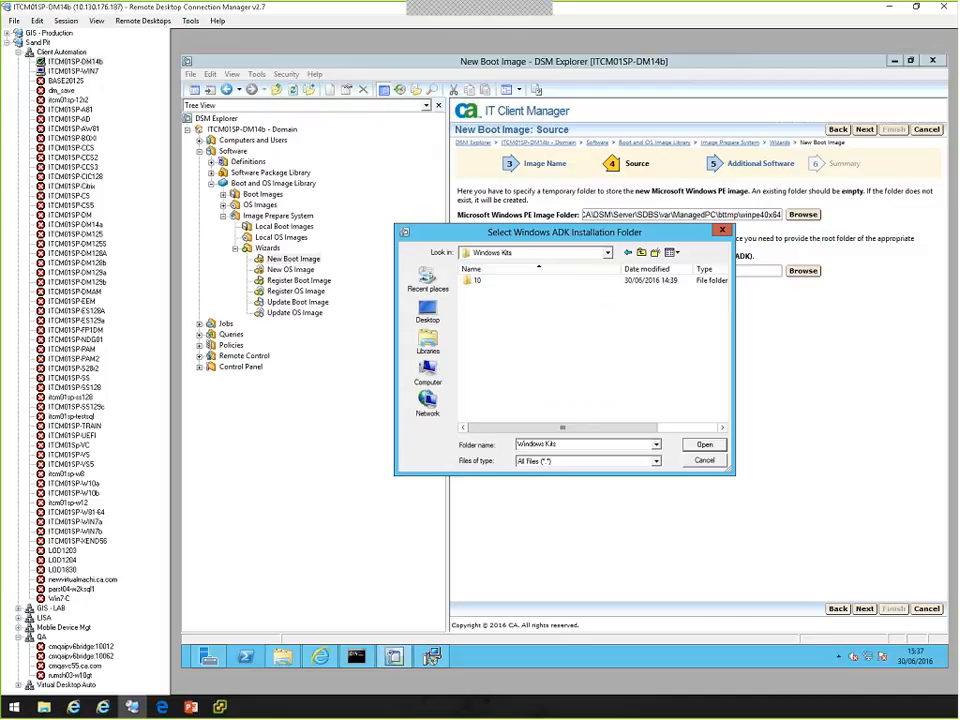
click(704, 445)
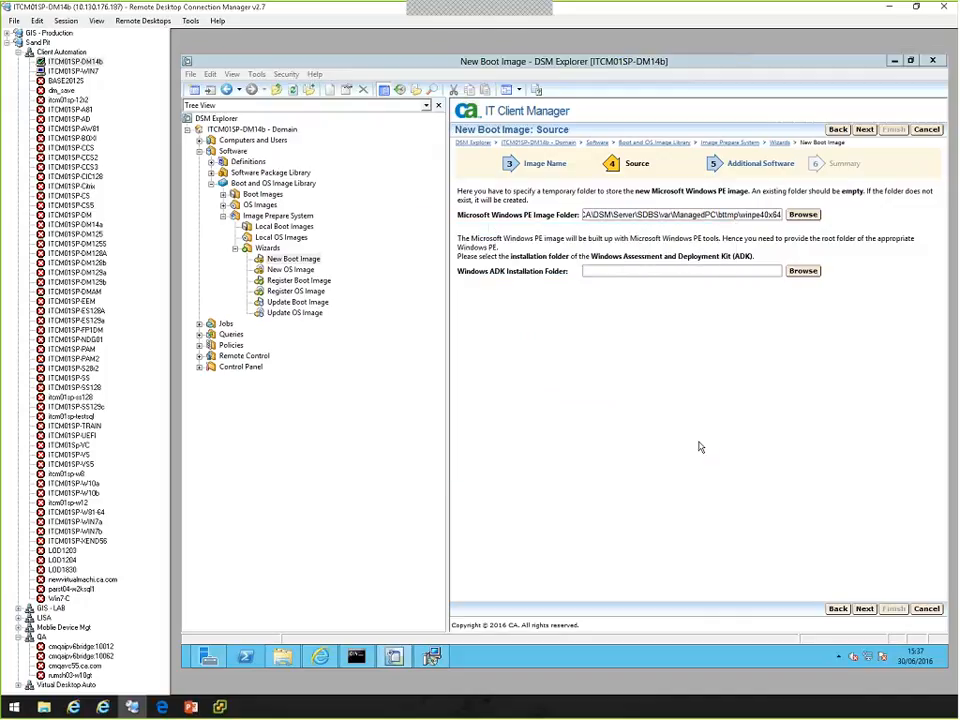
click(865, 609)
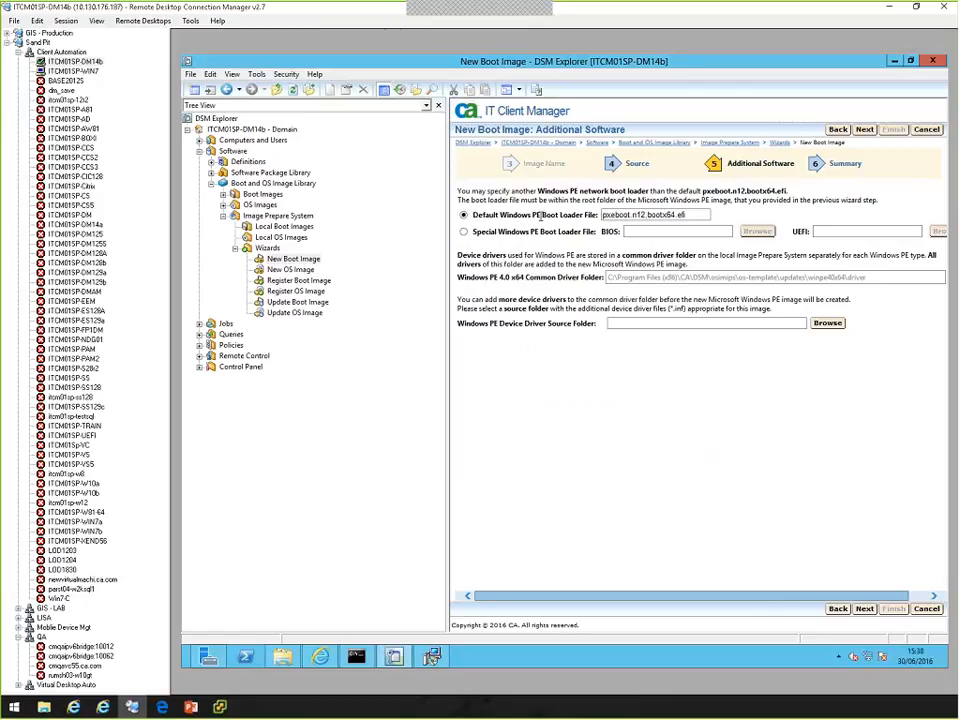
Examine the default Windows PE boot loader file names for BIOS and UEFI.
drag(500, 215, 646, 214)
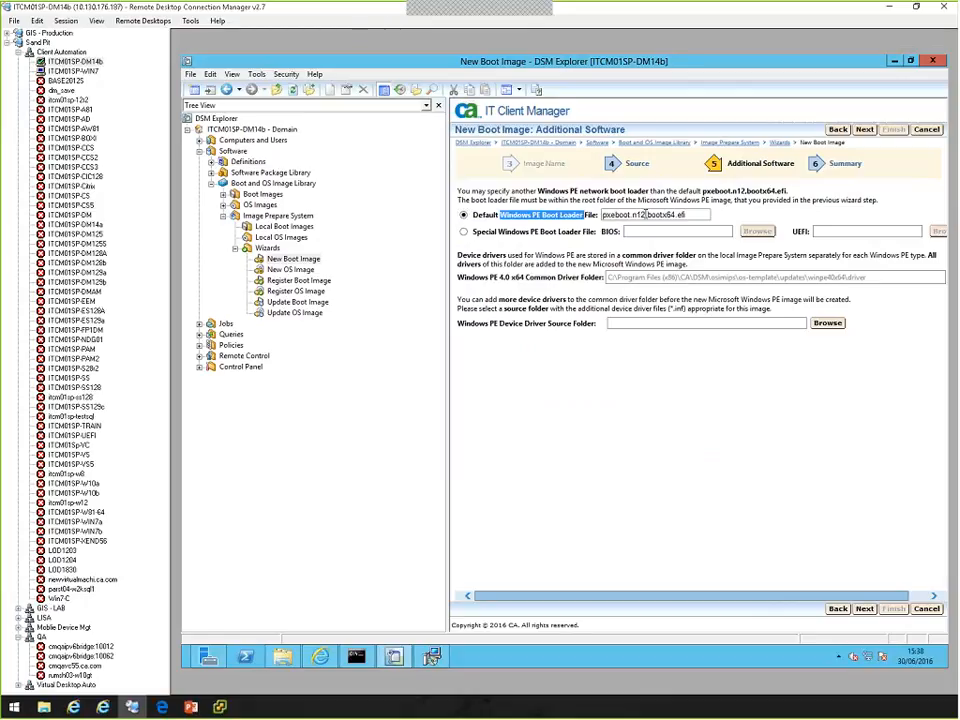
click(633, 214)
key(shift+Home)
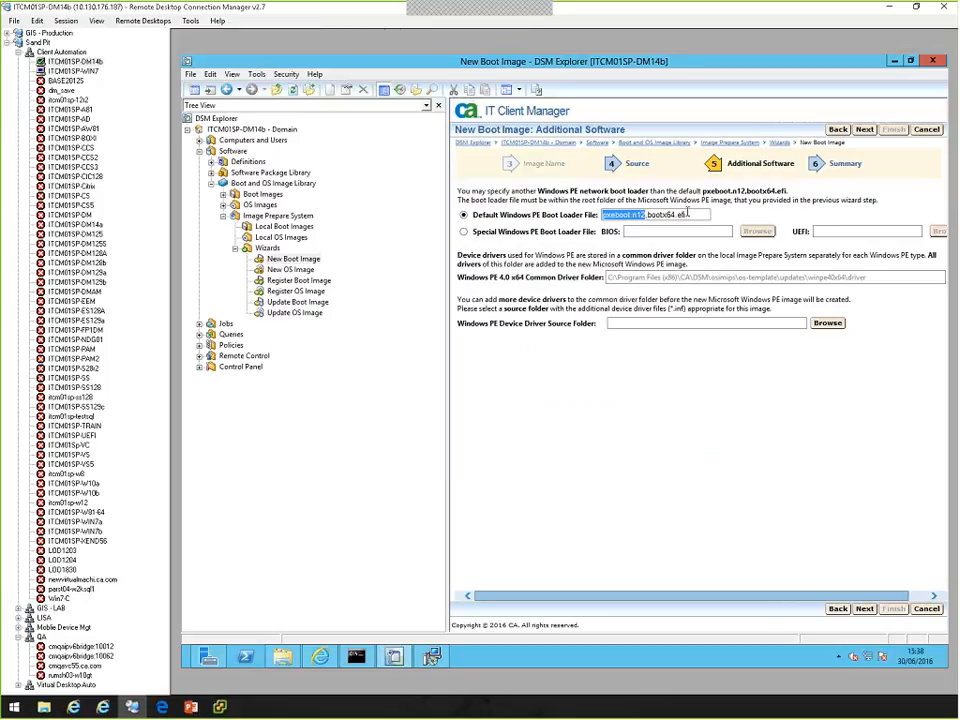
key(End)
key(shift+Left)
key(shift+Left)
key(shift+Left)
key(shift+Left)
key(shift+Left)
key(shift+Left)
key(shift+Left)
key(shift+Left)
key(shift+Left)
key(shift+Left)
key(shift+Left)
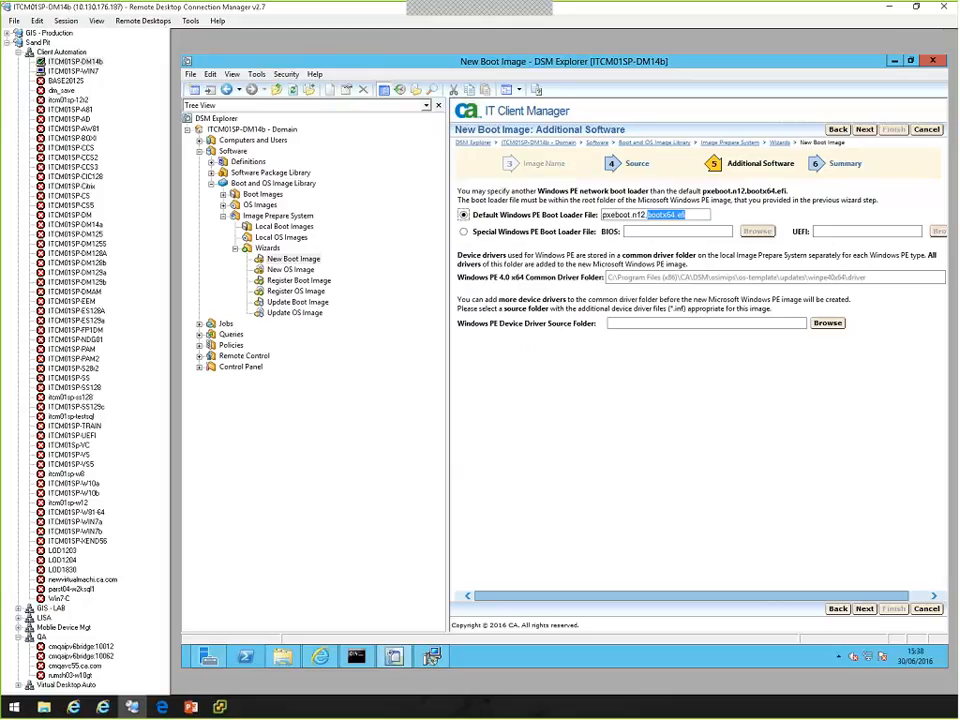
Keep the default boot loader files, create the boot image and close the completed wizard.
click(864, 607)
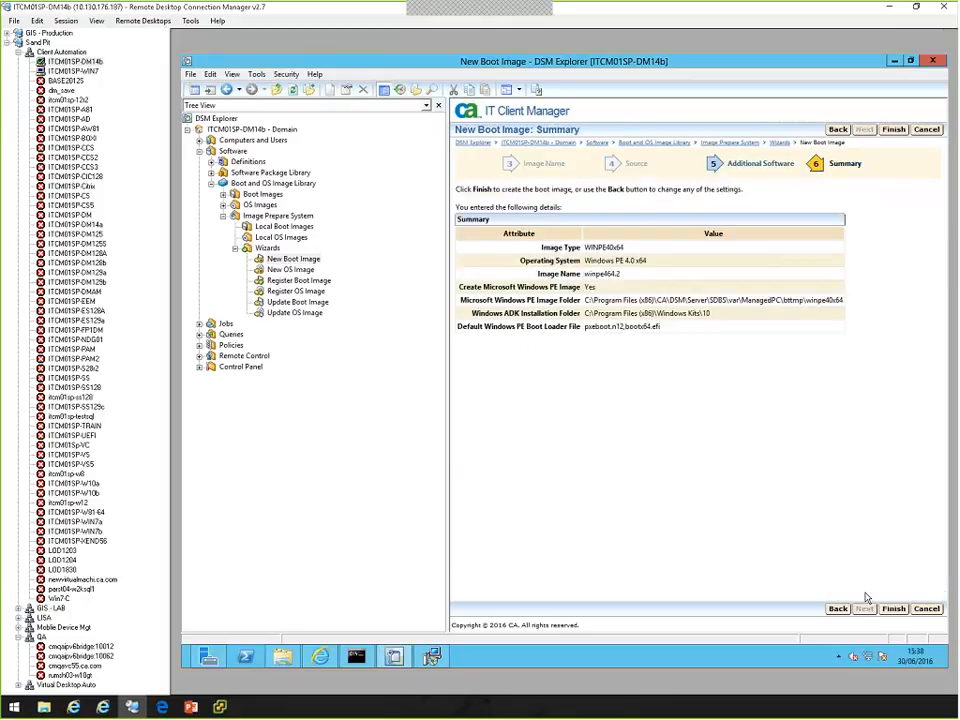
click(893, 608)
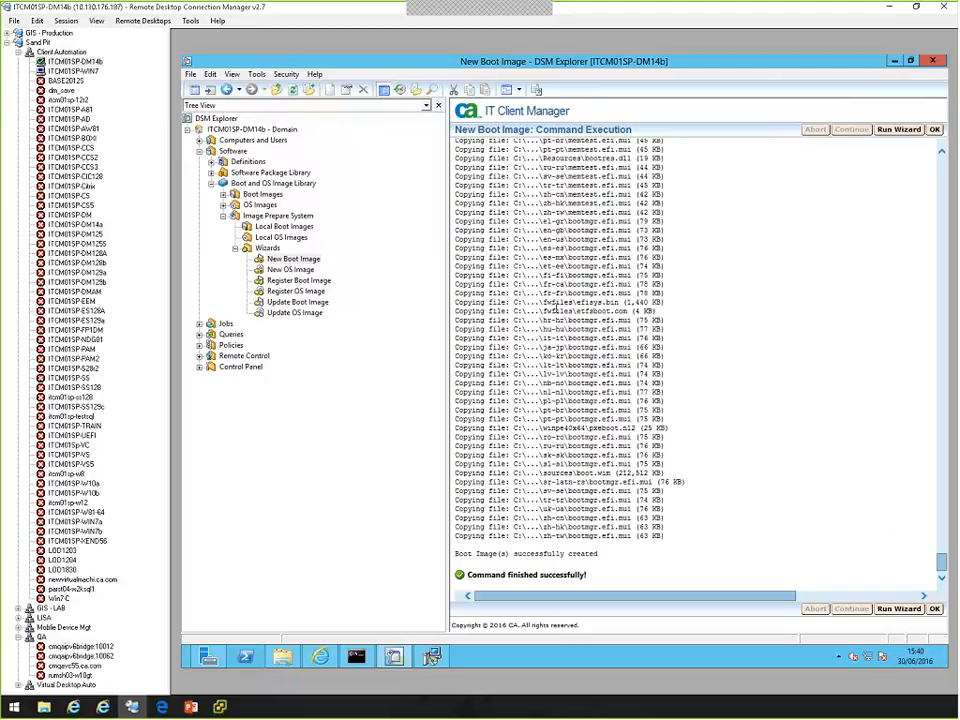
click(934, 608)
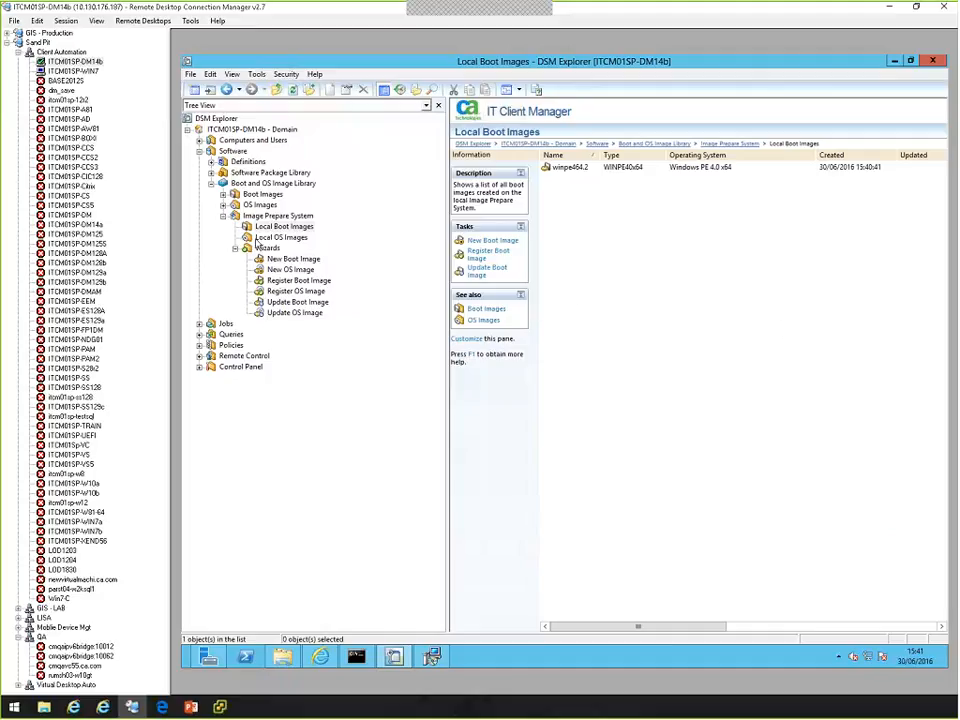
Collapse the Image Prepare System and expand the OS Installations of the All Computers group details.
click(223, 216)
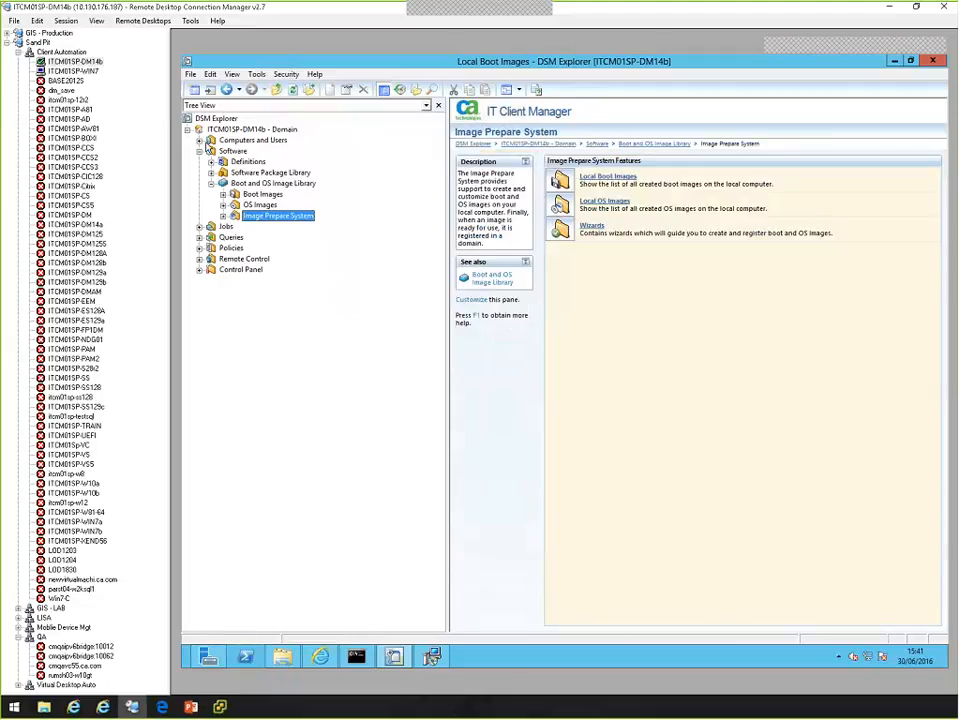
click(199, 140)
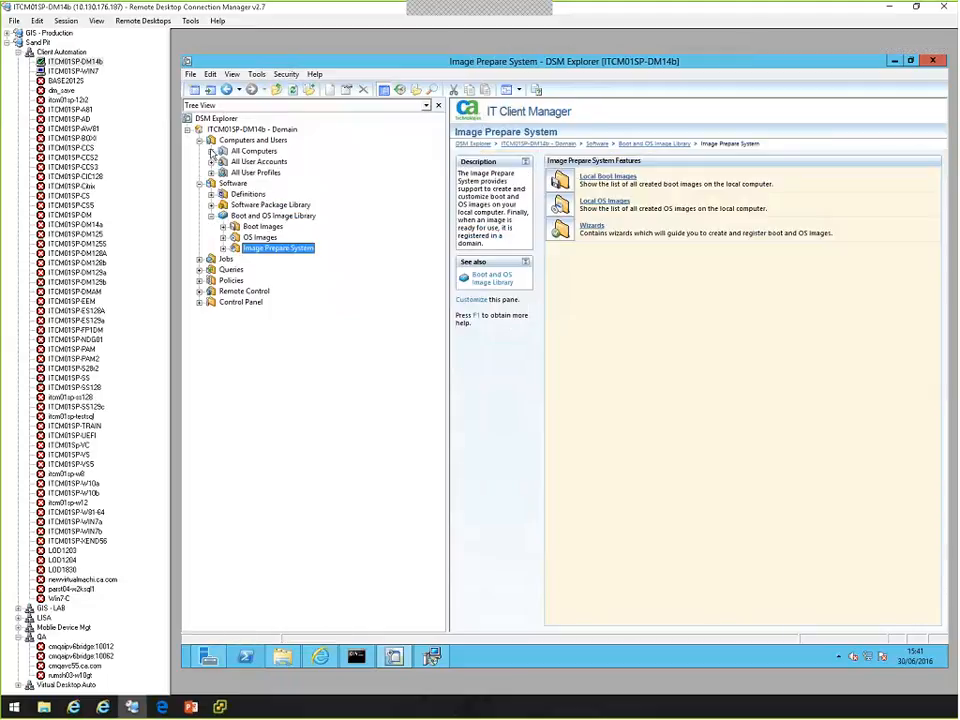
click(211, 151)
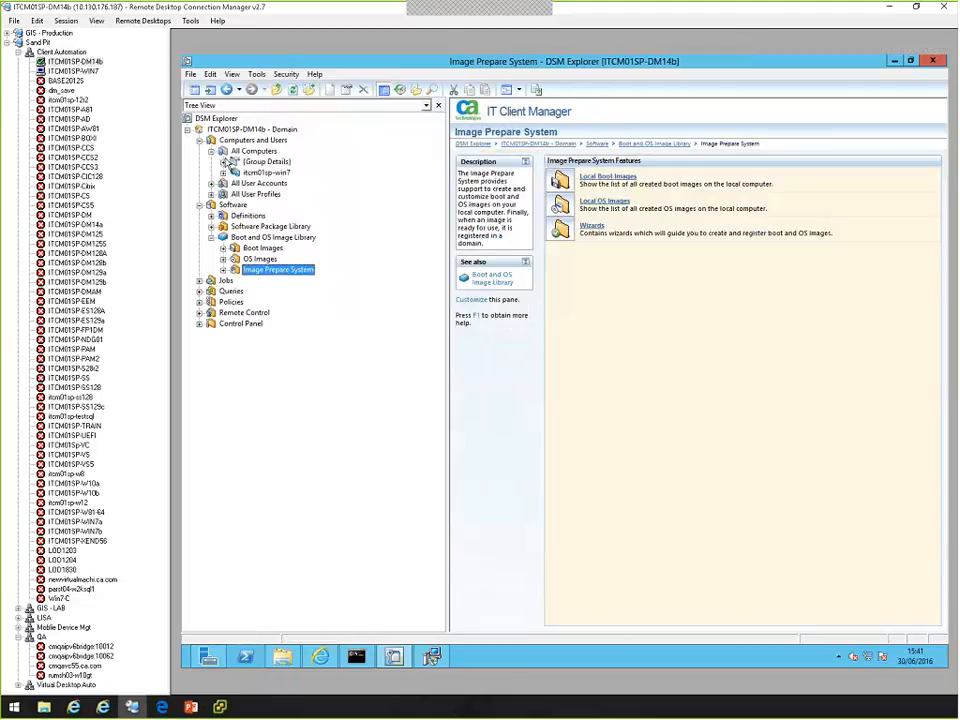
click(224, 161)
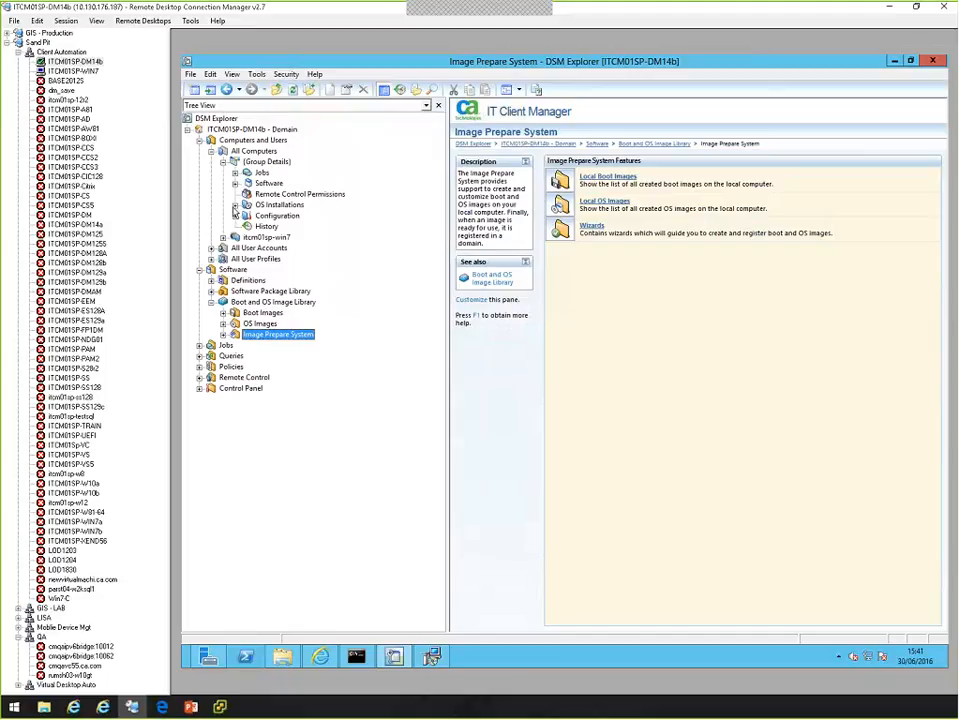
click(235, 205)
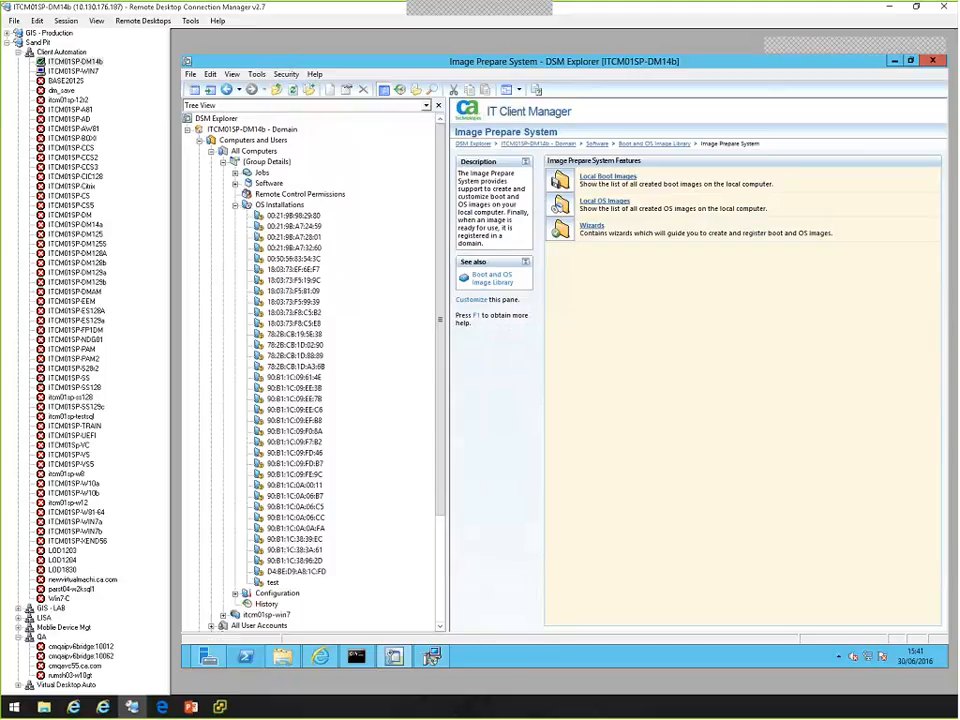
Manage the unmanaged computer test for OS installations with the OS image win10es.
click(273, 582)
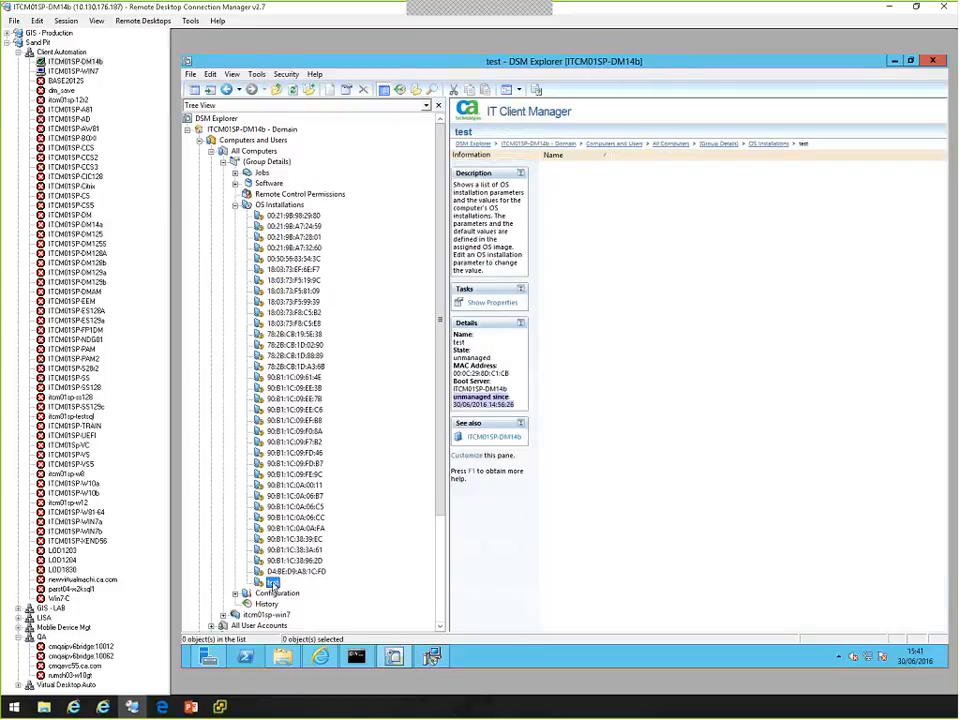
right_click(274, 583)
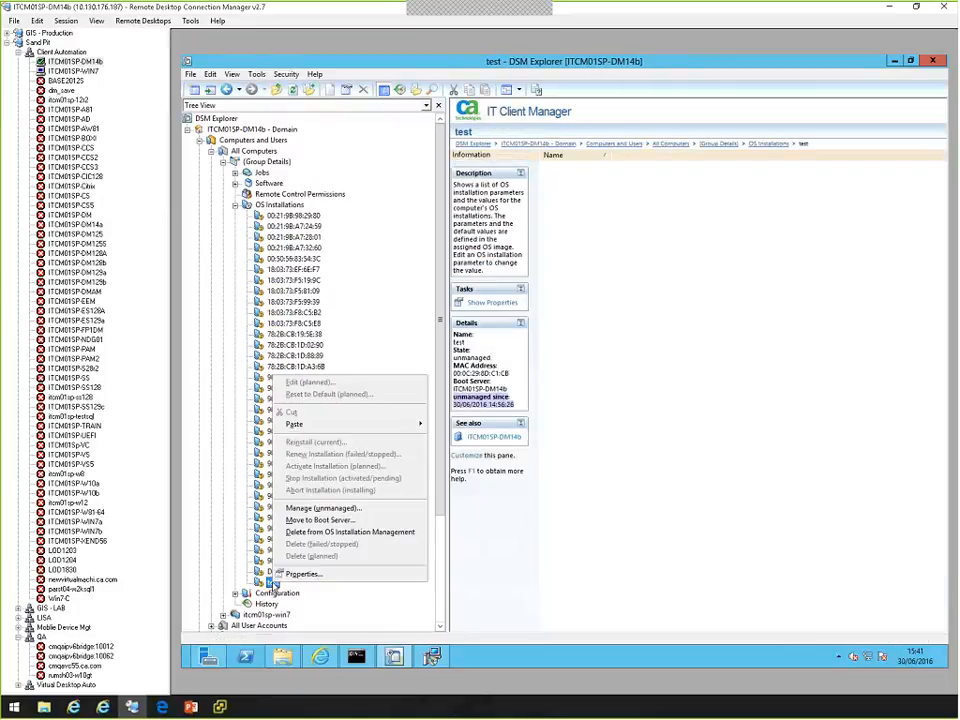
click(321, 508)
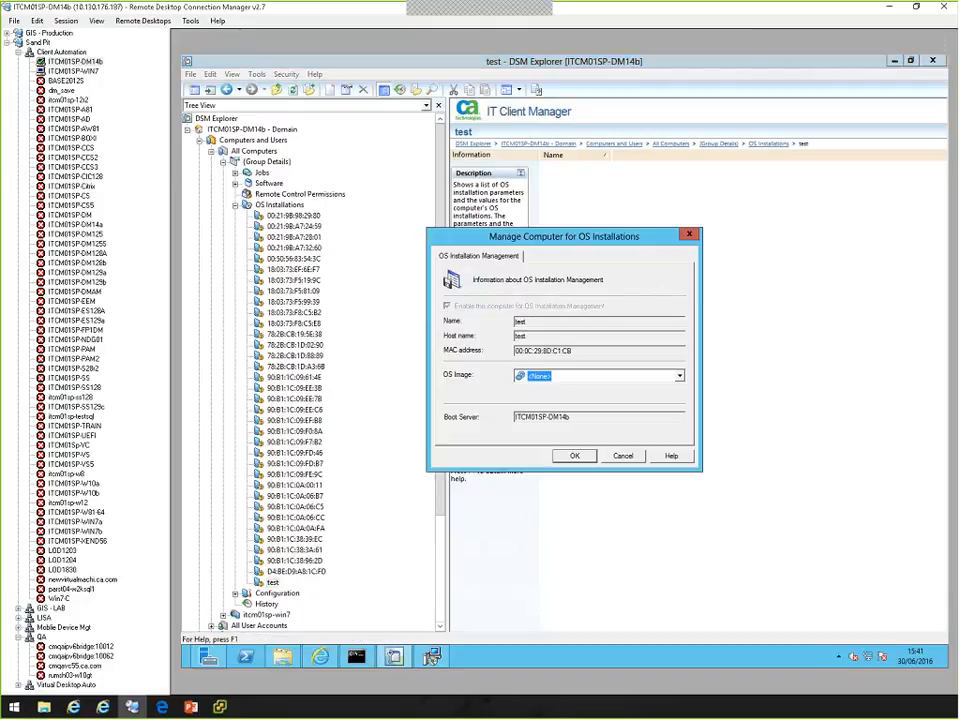
click(679, 376)
click(632, 401)
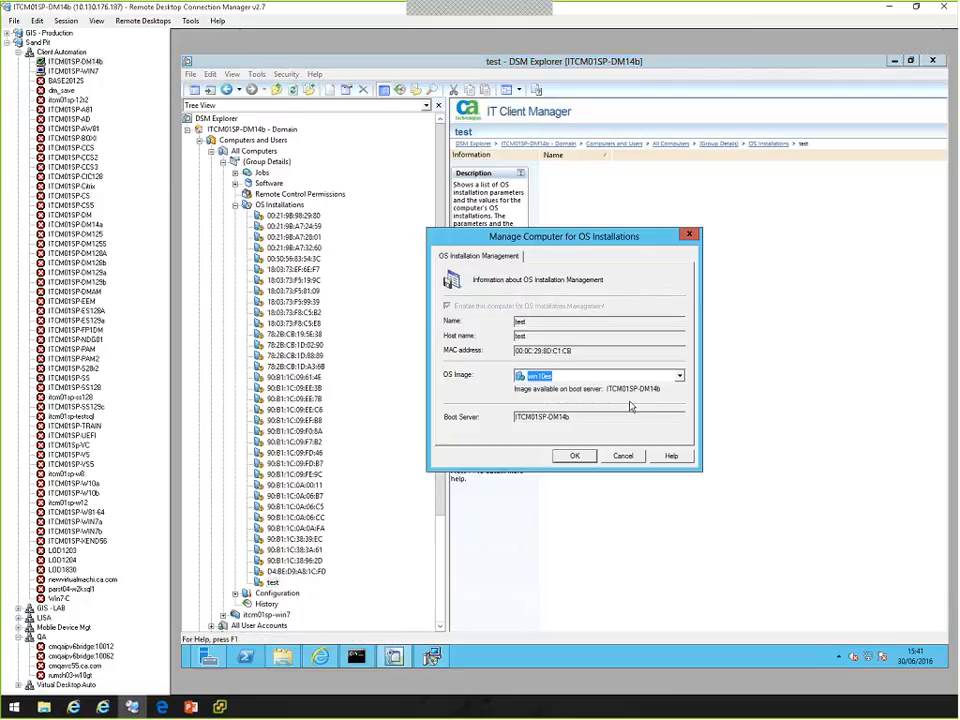
click(576, 455)
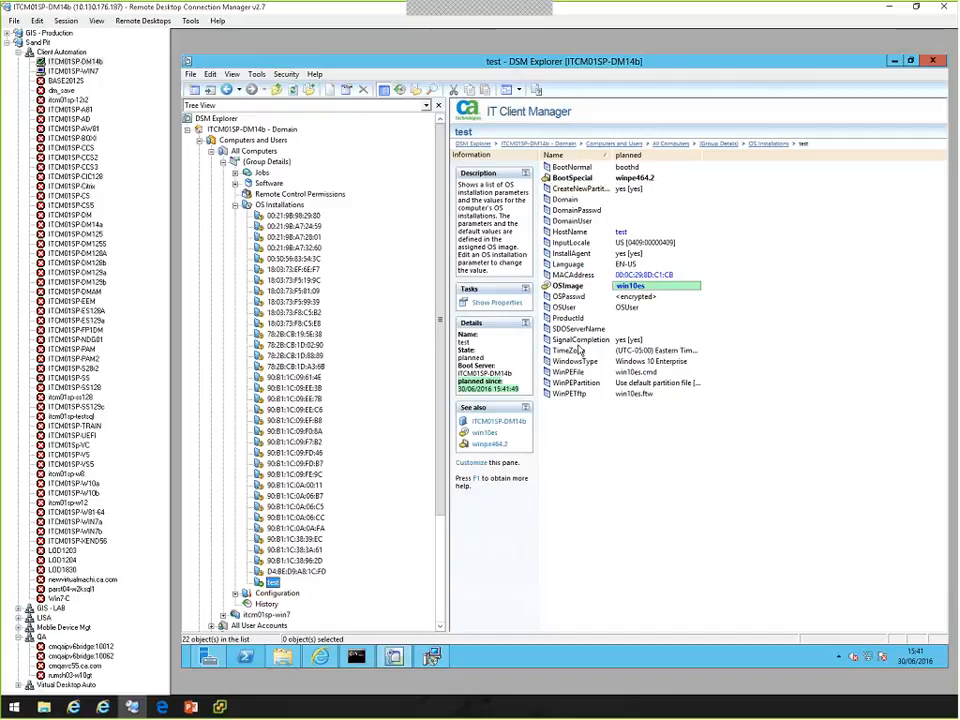
click(578, 341)
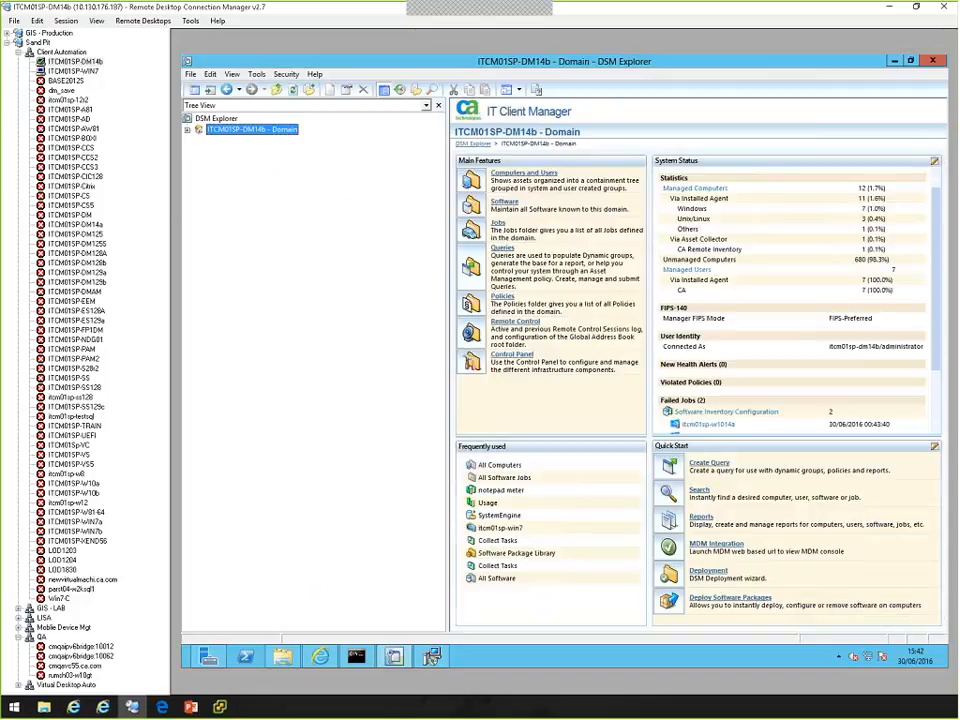
Minimize DSM Explorer and switch to the CA IT Client Manager web console in Internet Explorer.
click(895, 62)
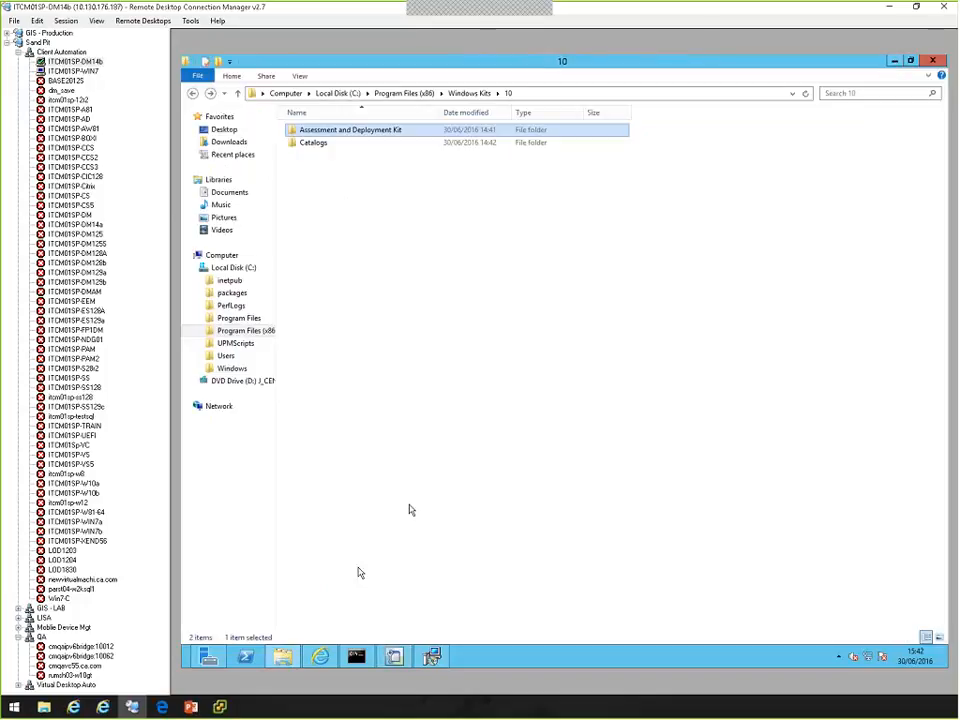
click(320, 656)
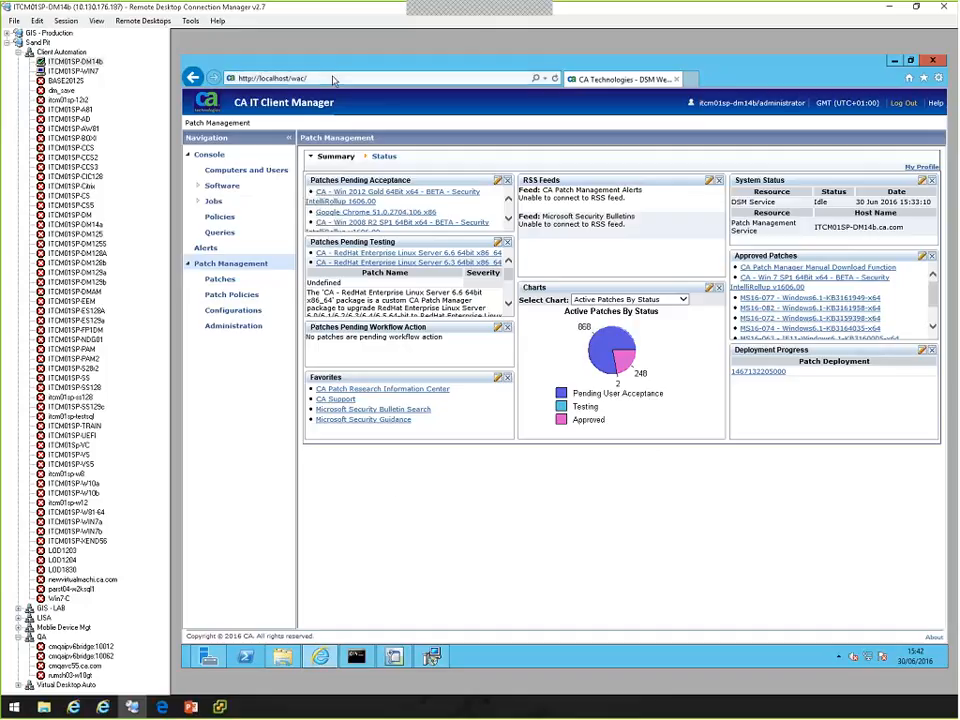
Open the console's Jobs section and list all software jobs on the domain.
click(270, 78)
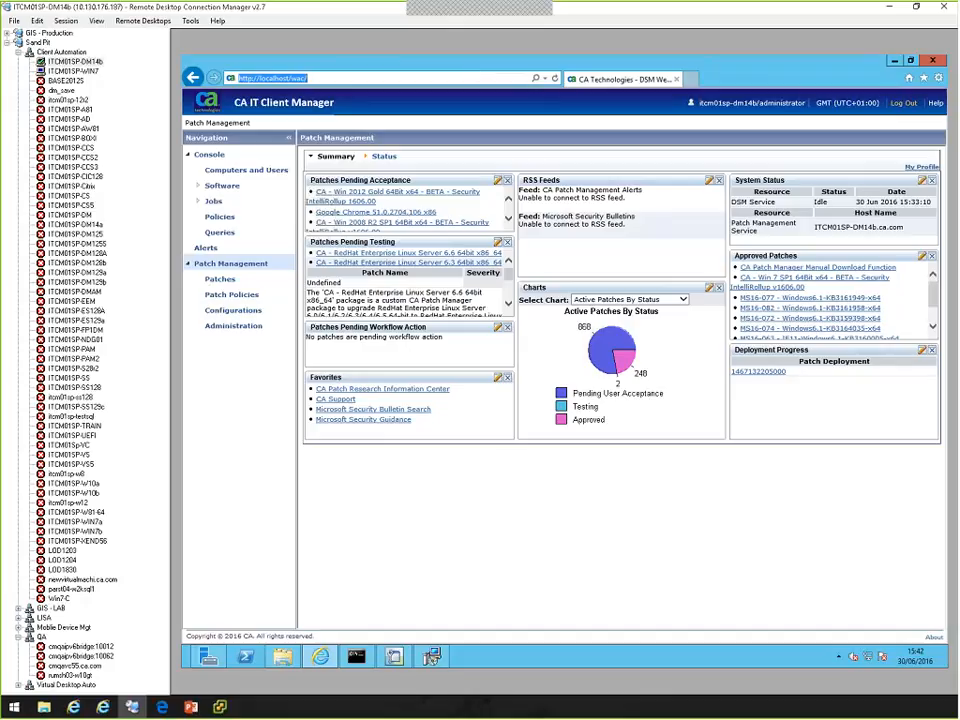
click(210, 155)
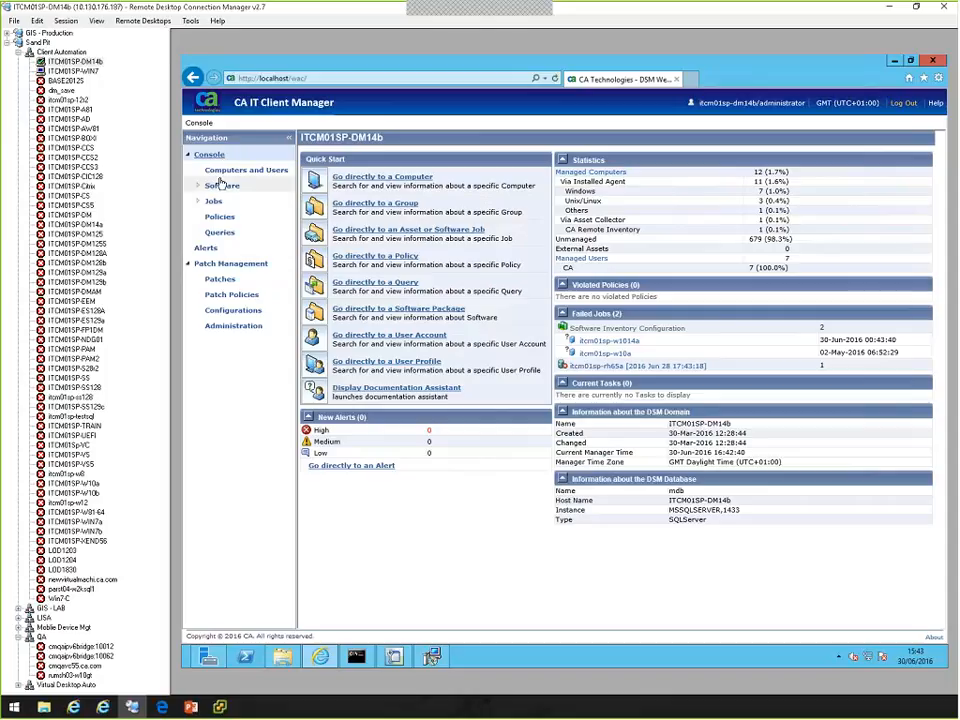
click(199, 203)
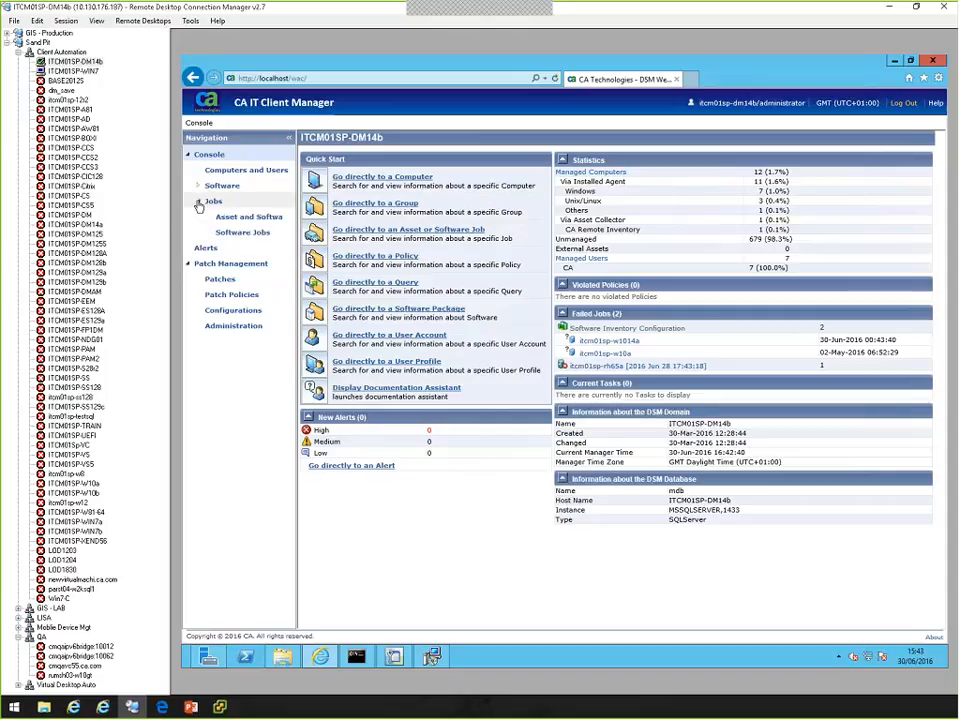
click(241, 233)
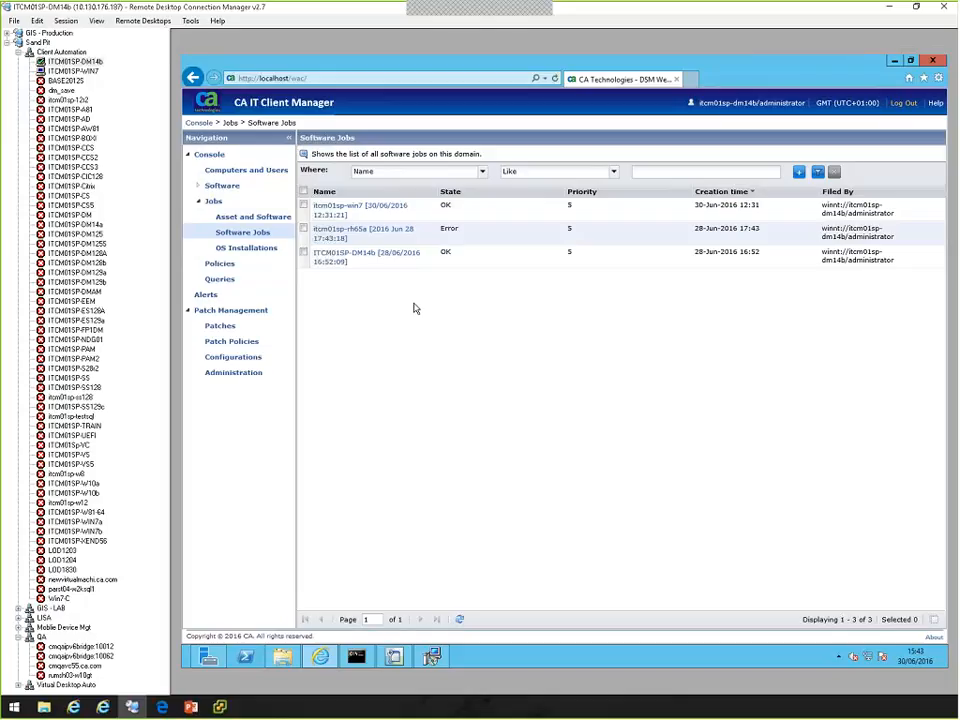
Inspect the itcm01sp-rh65a software job of 28 June, its jobs and its target, down to the RedHat deployment's job output.
click(340, 238)
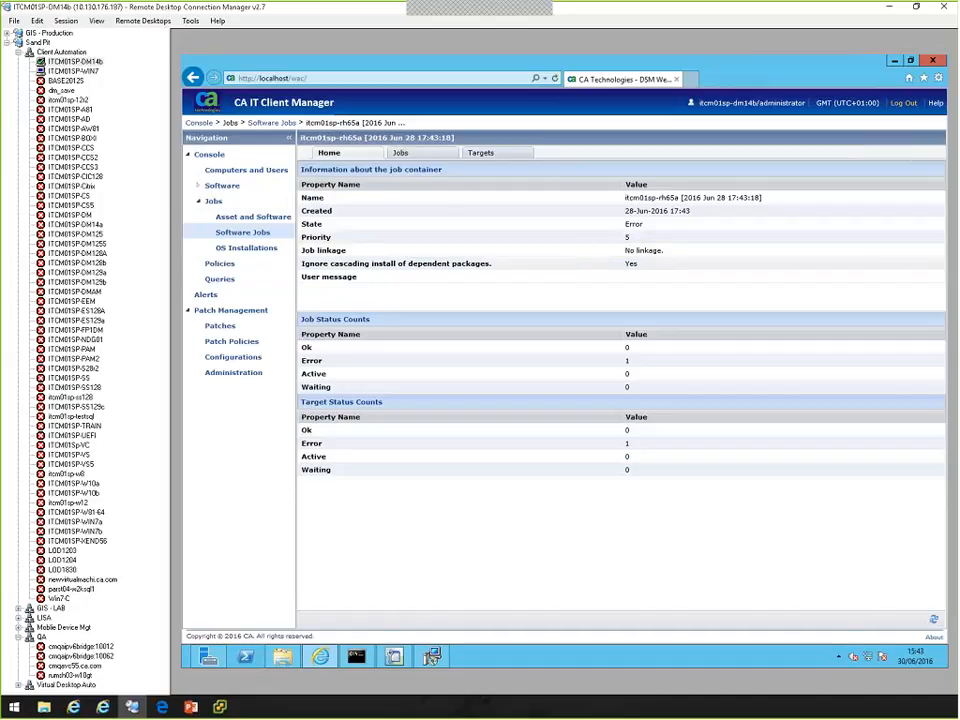
click(416, 155)
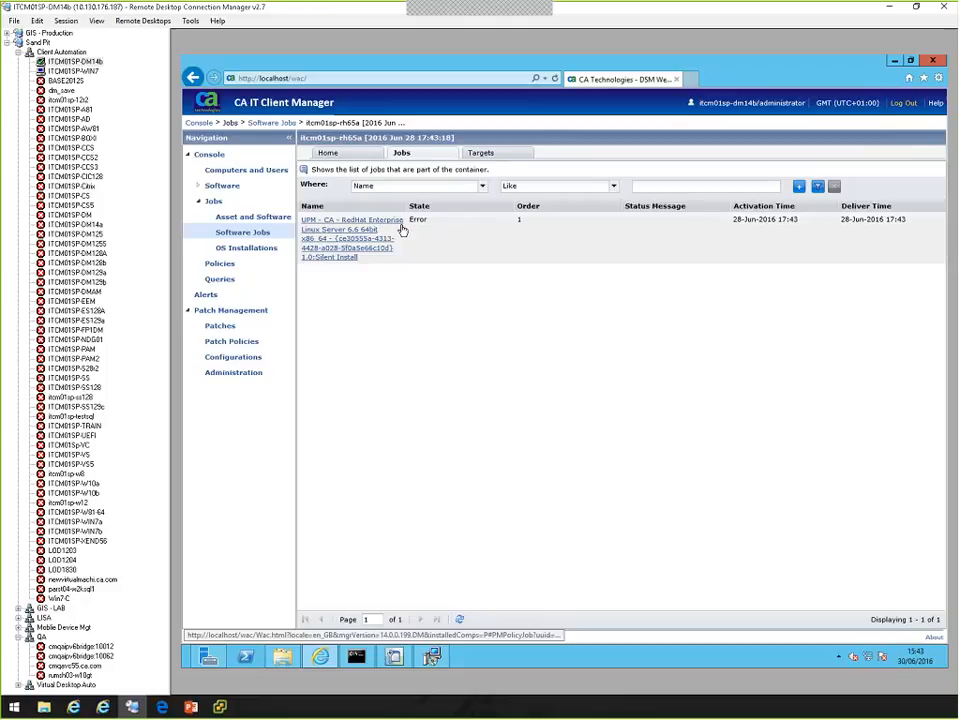
click(483, 154)
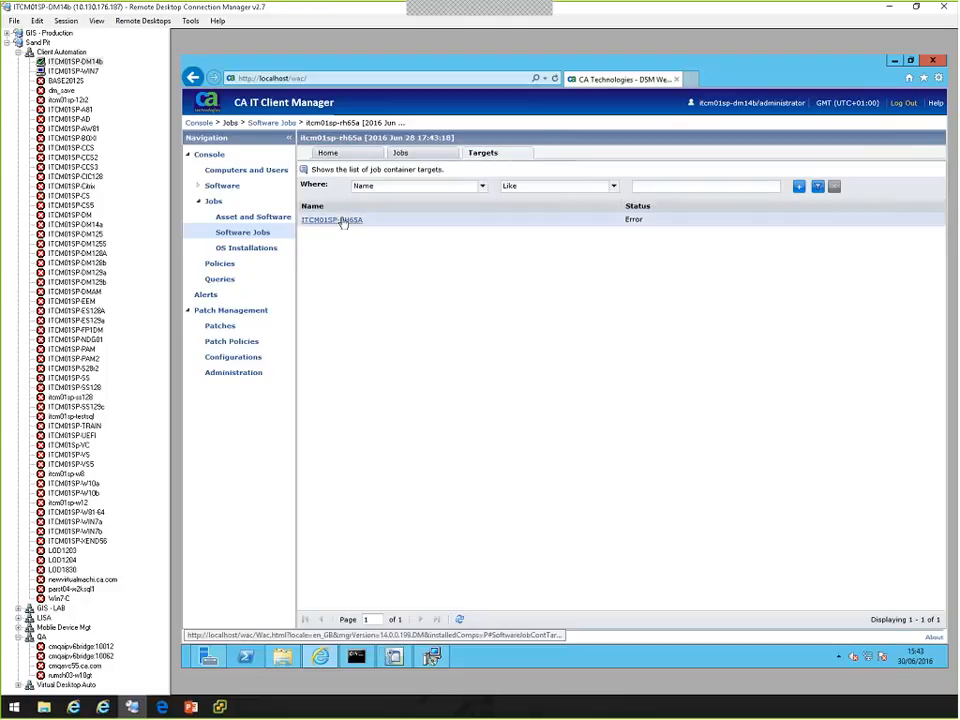
click(348, 222)
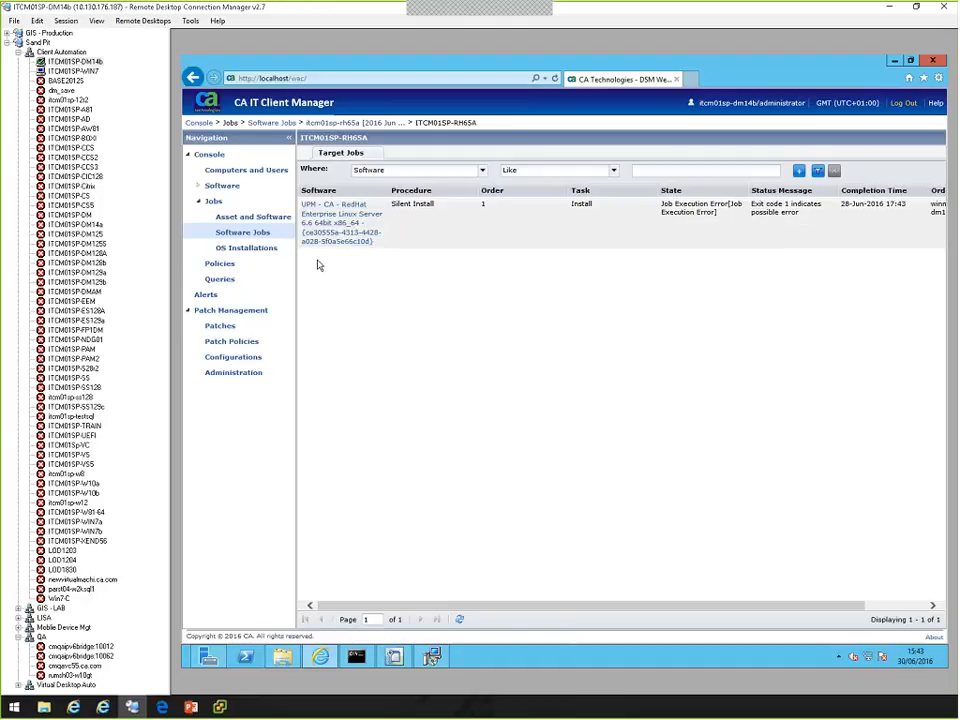
click(332, 232)
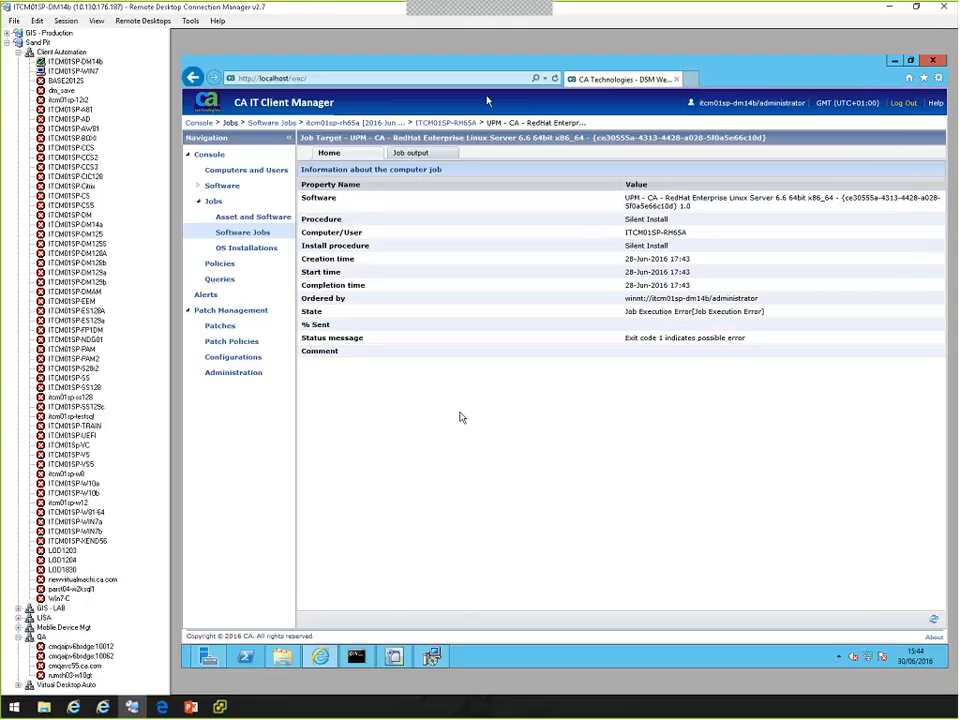
click(421, 155)
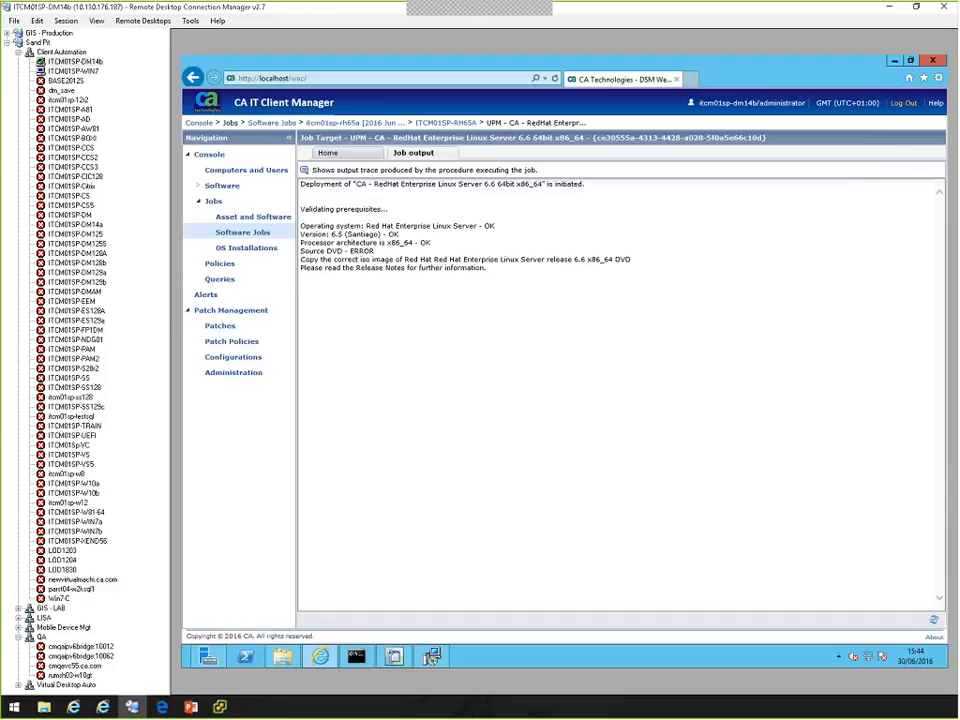
Review the Patch Management service host on the summary dashboard and view the details of patch Google Chrome 51.0.2704.106 x86.
click(255, 312)
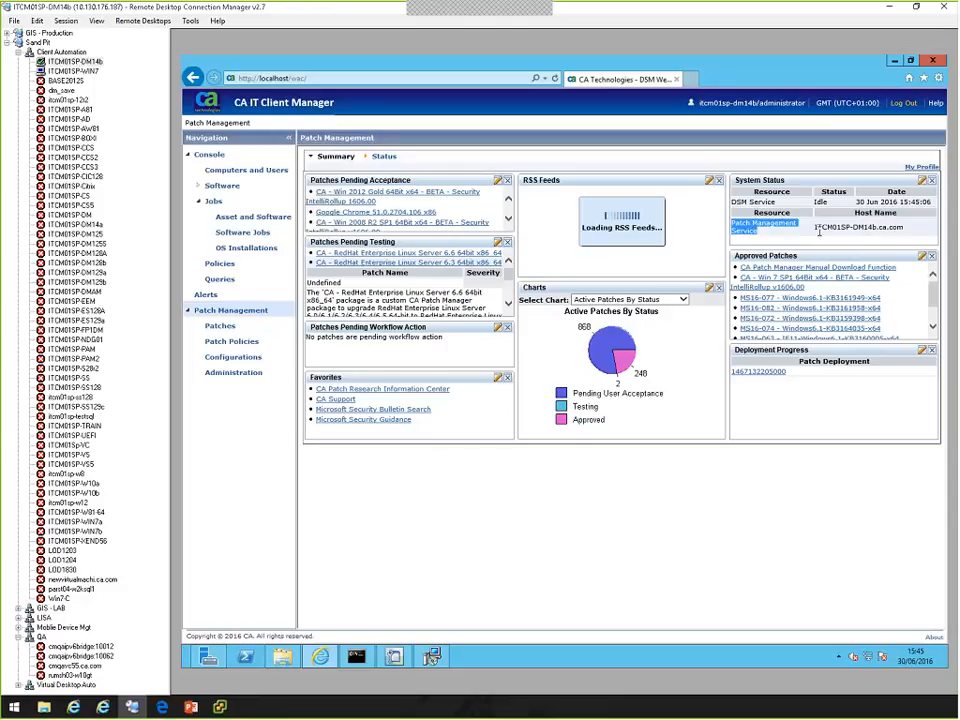
drag(735, 228, 909, 227)
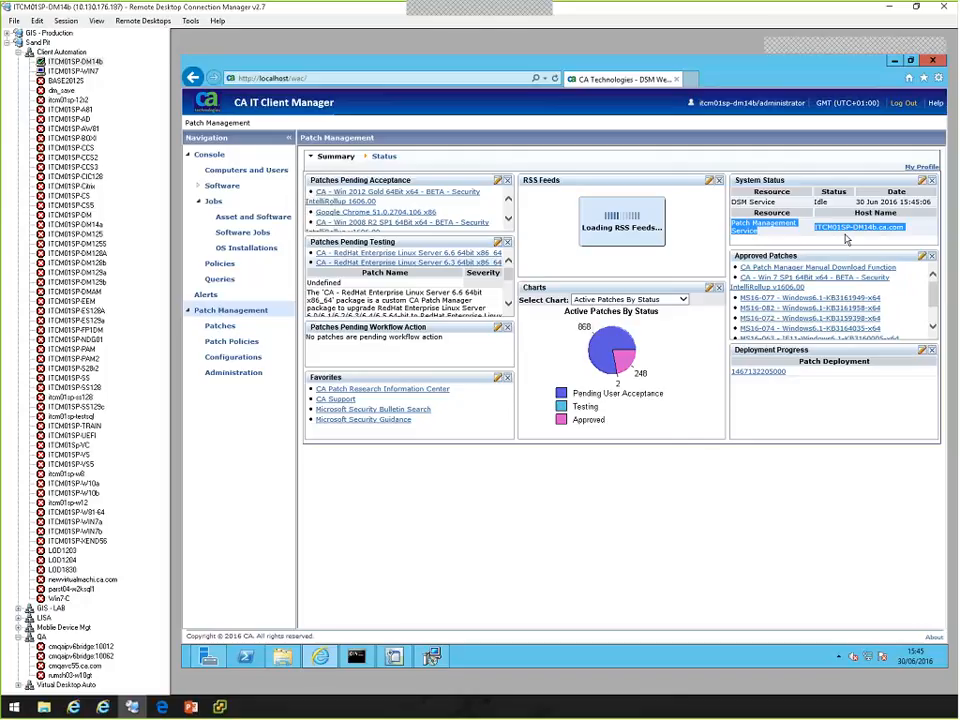
click(386, 216)
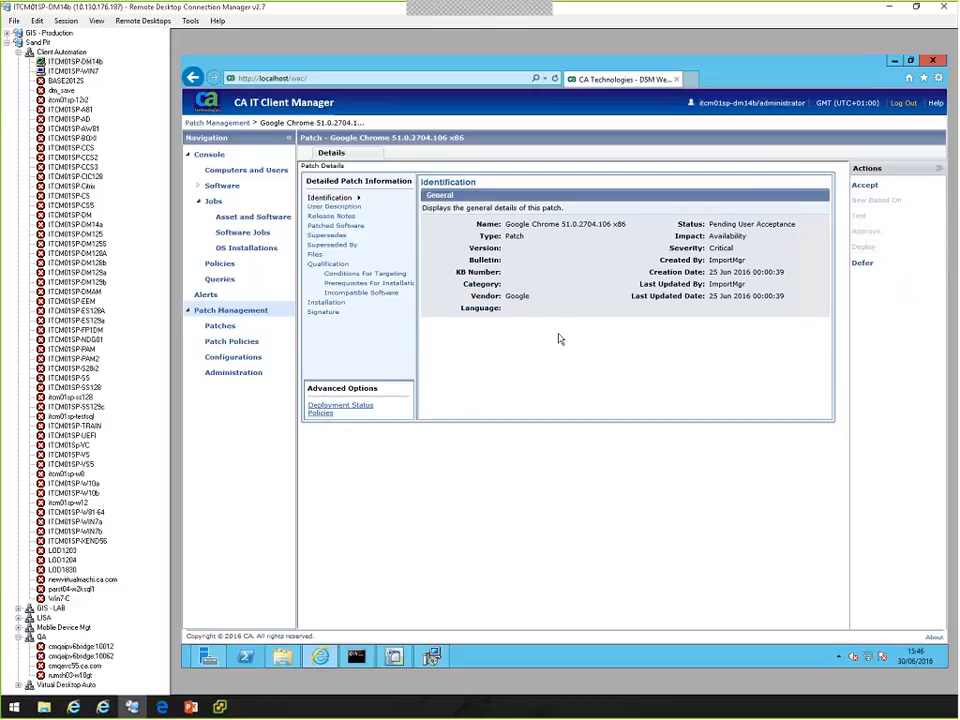
In the patches list, select the CA - Office 32Bit - BETA rollup v1606.00 and filter the names by Like %beta%.
click(220, 327)
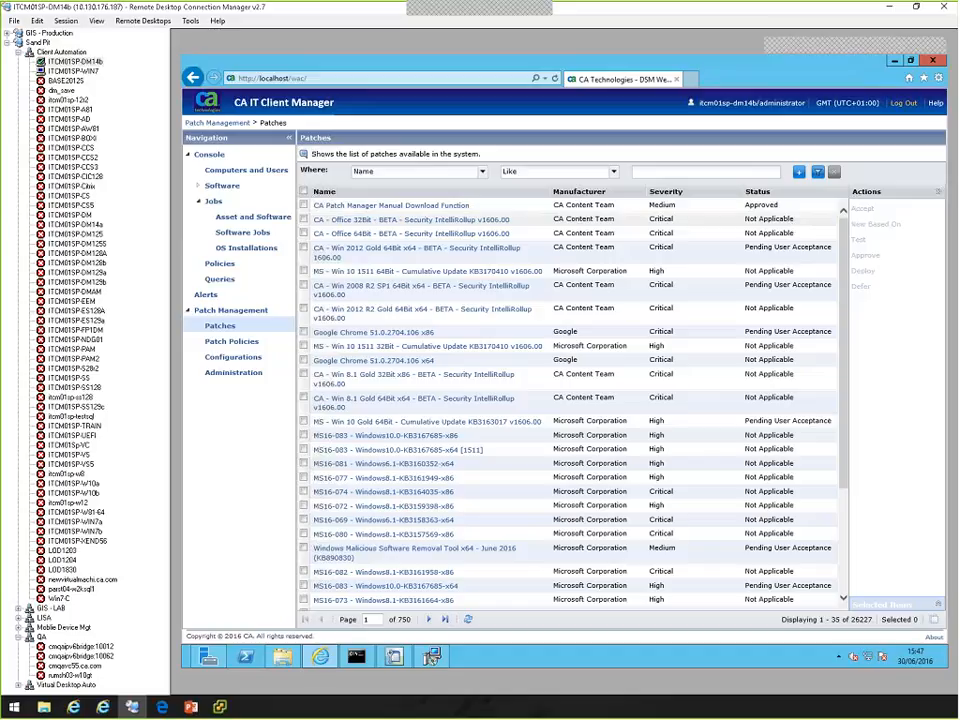
click(303, 219)
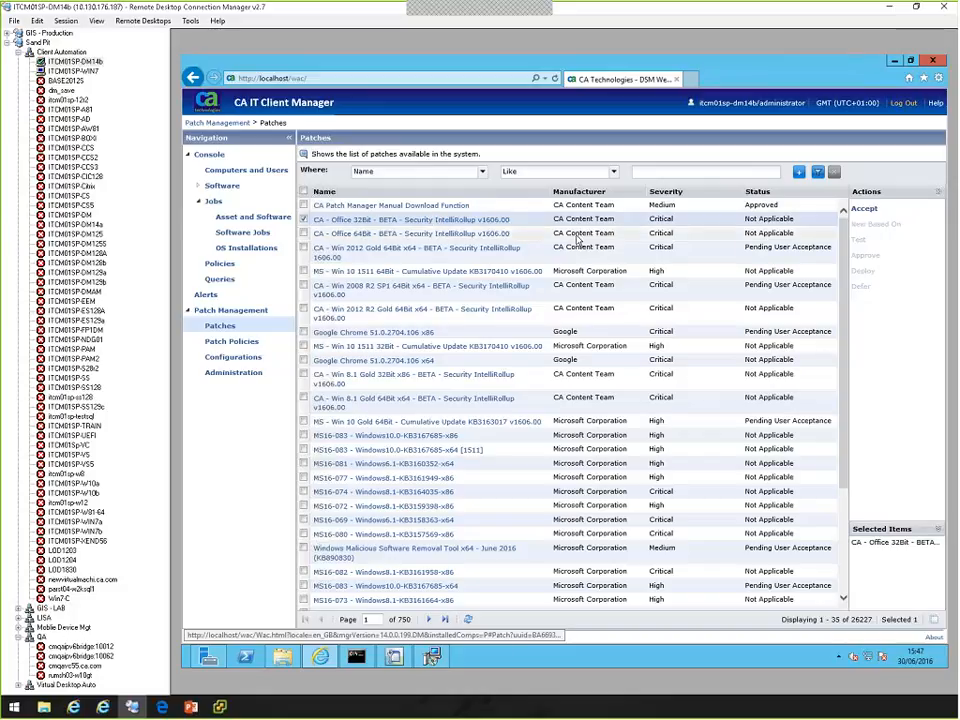
click(660, 172)
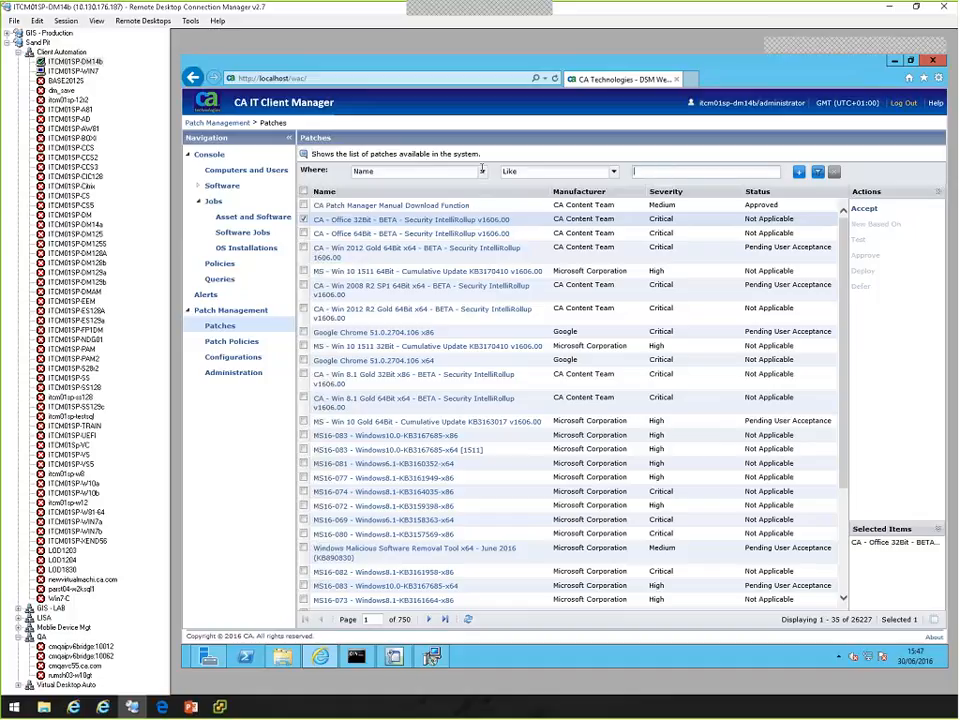
click(481, 171)
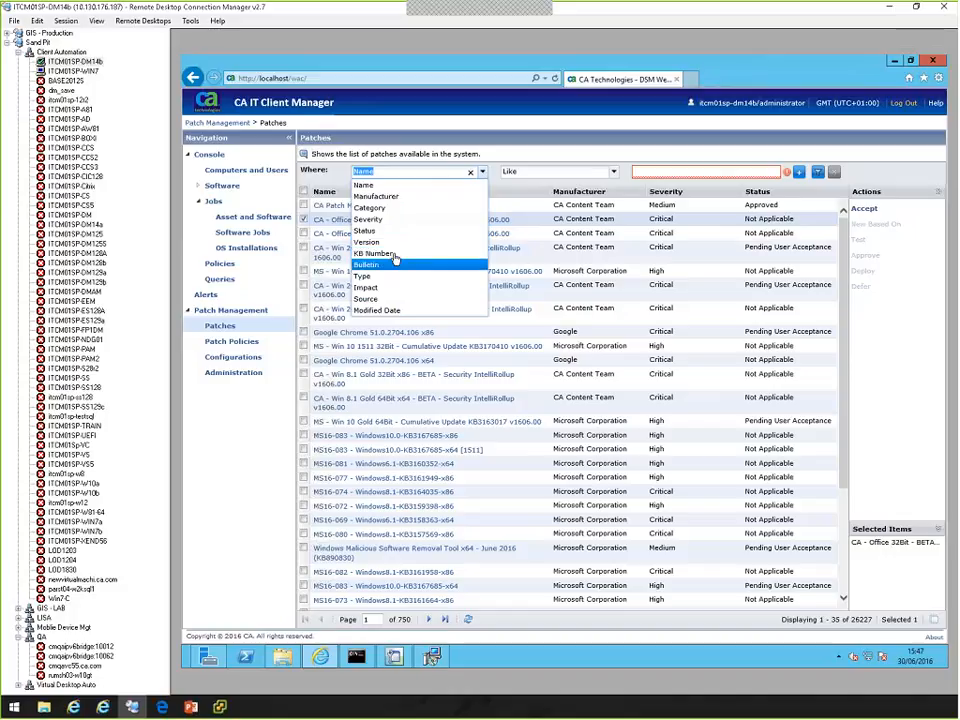
click(399, 187)
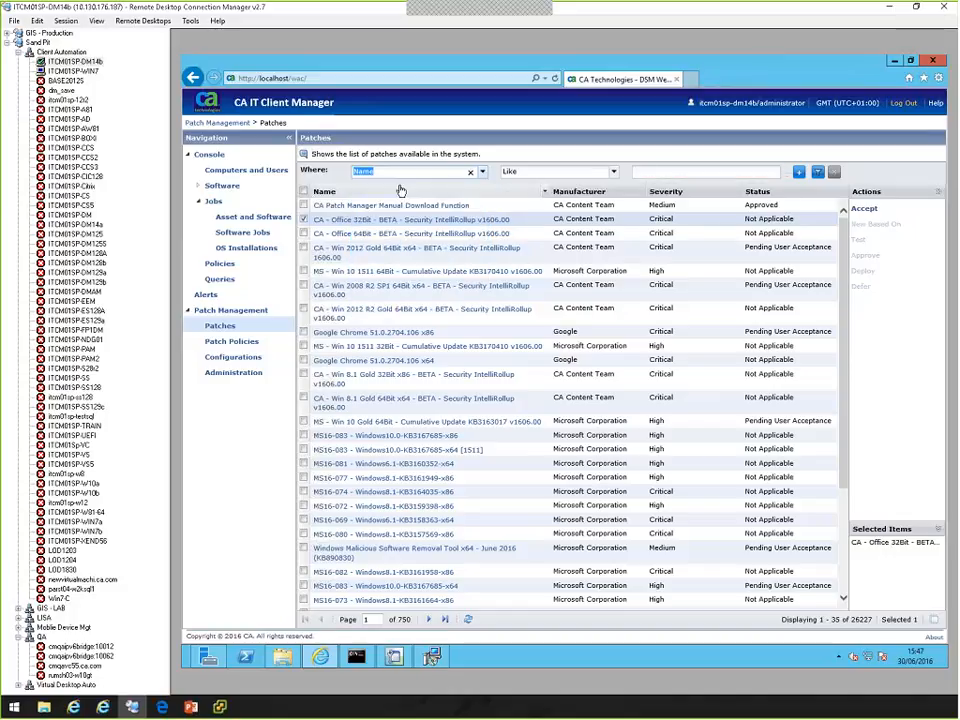
click(655, 171)
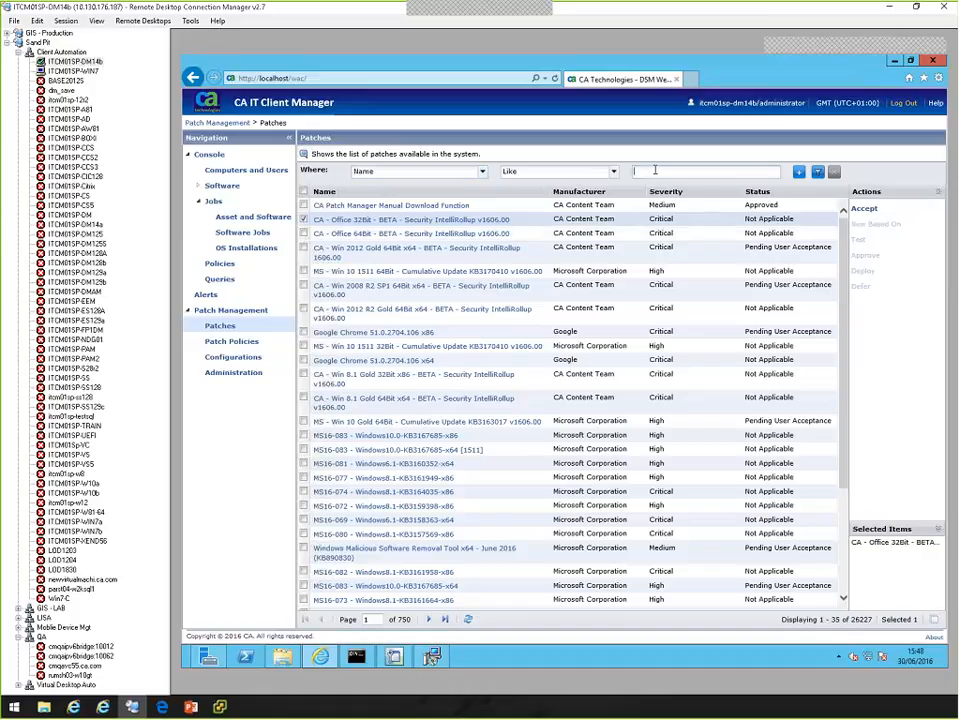
text(%beta%)
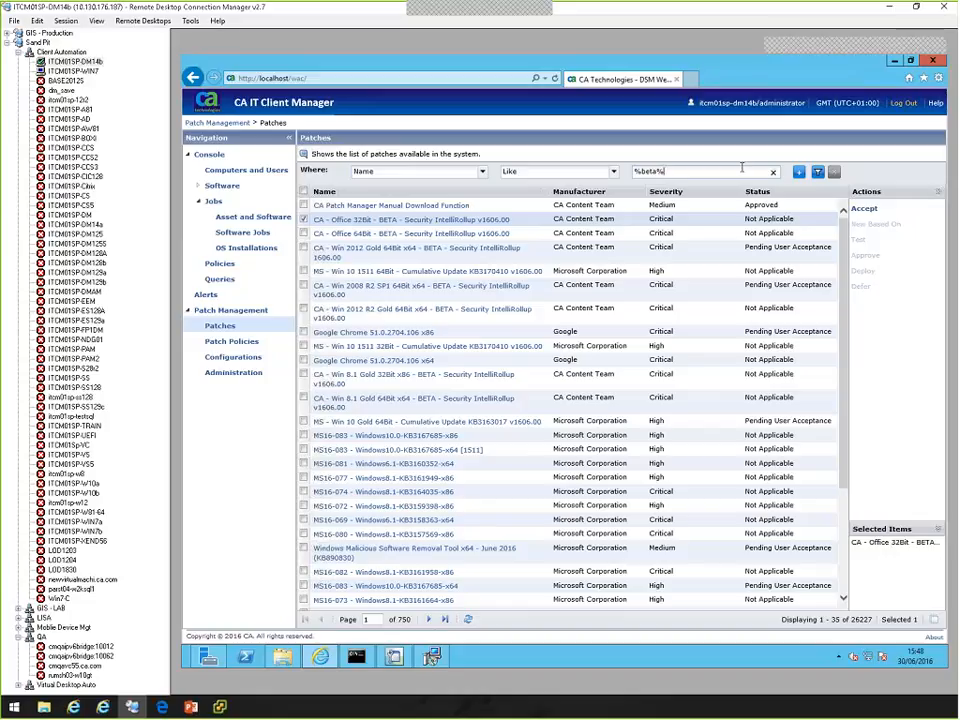
click(817, 175)
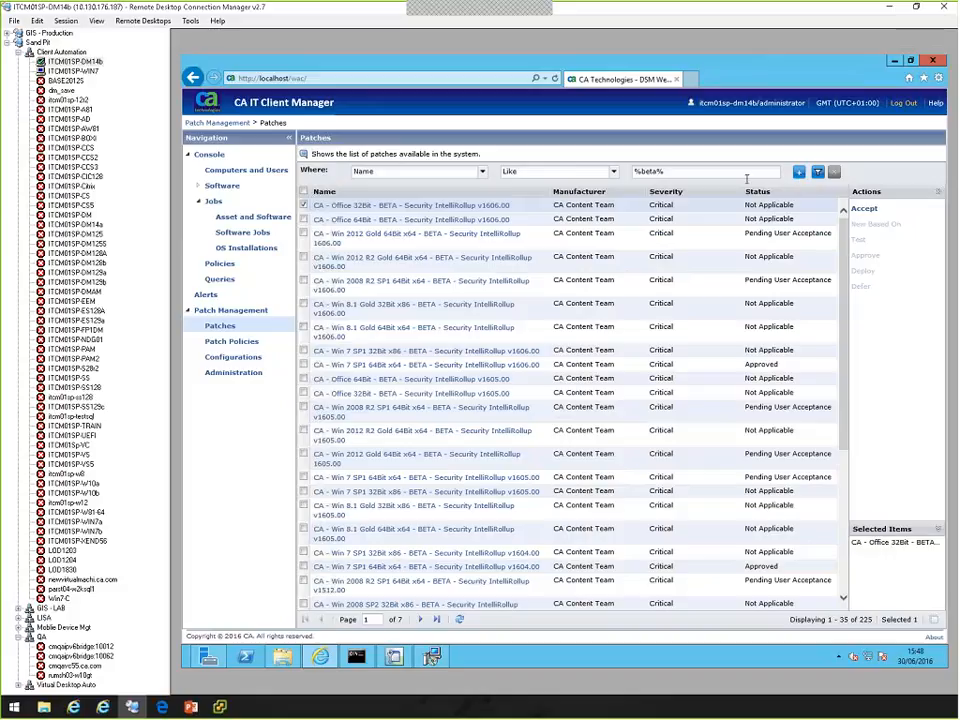
Add the KB Number column to the filtered patches list.
click(835, 193)
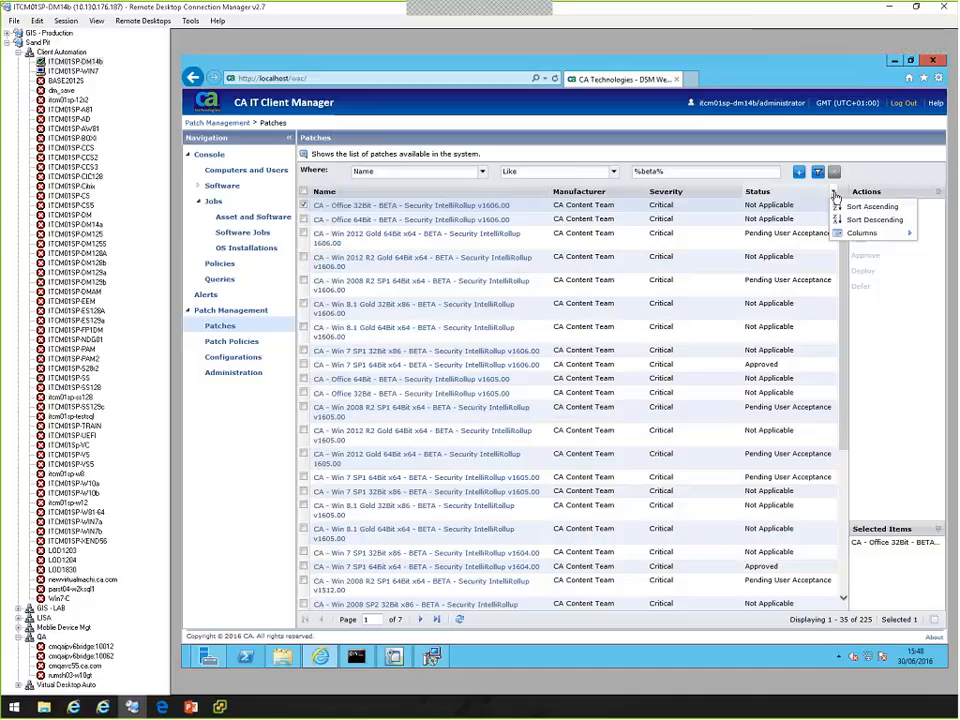
mouse_move(857, 233)
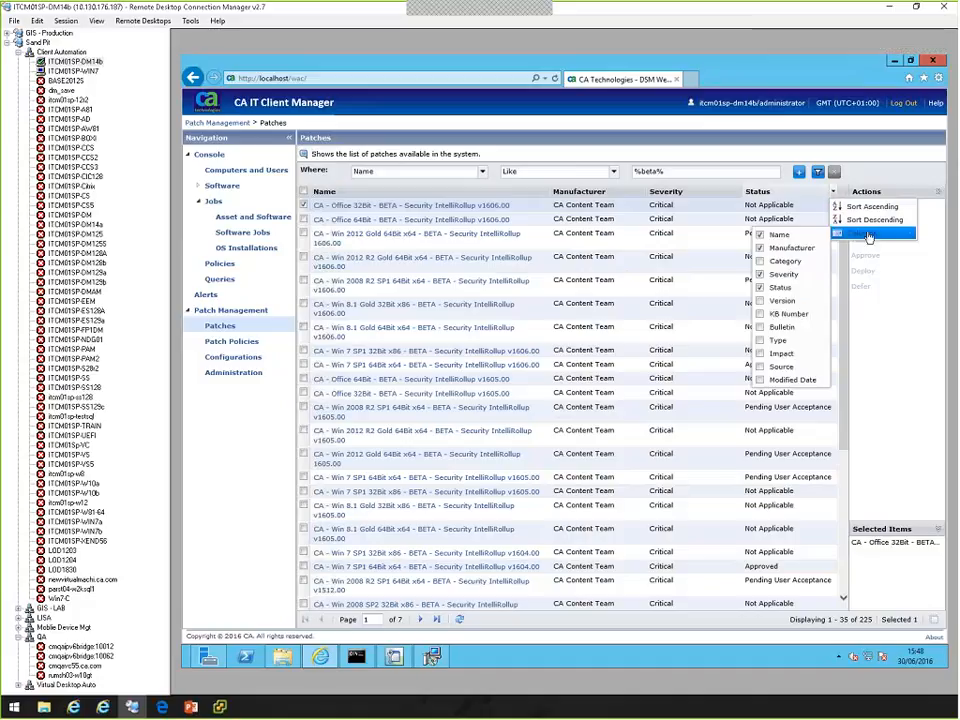
click(765, 315)
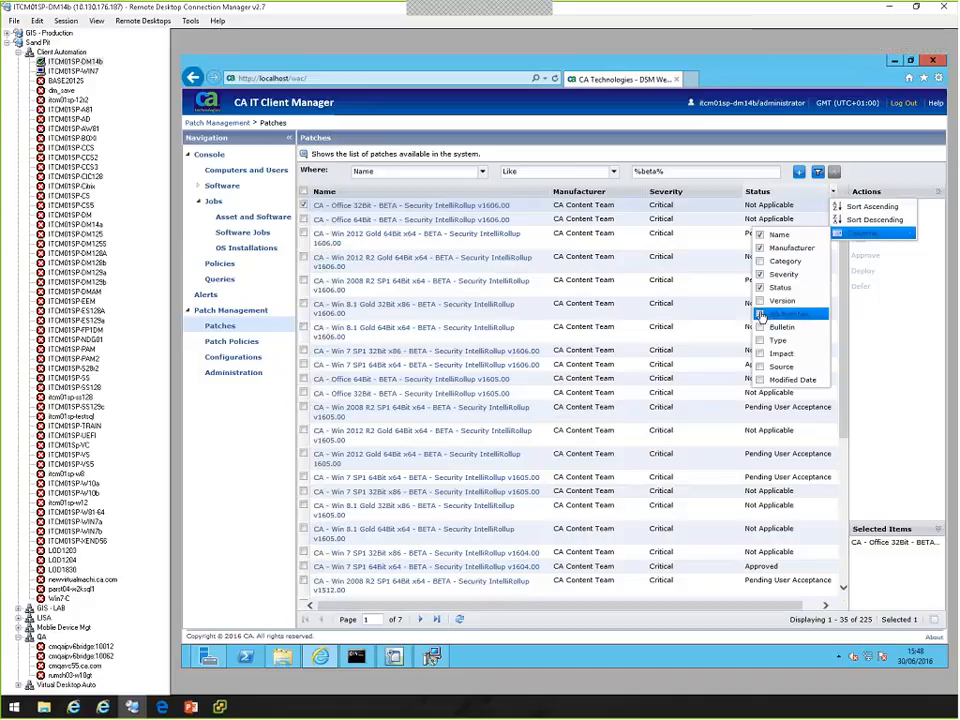
click(845, 304)
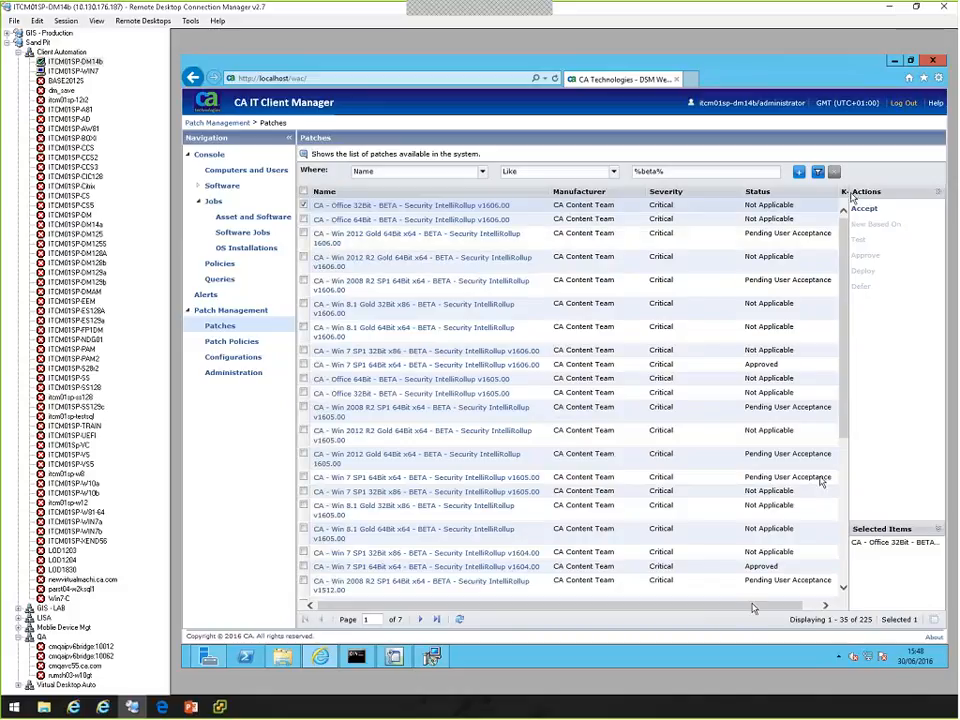
drag(753, 608, 664, 604)
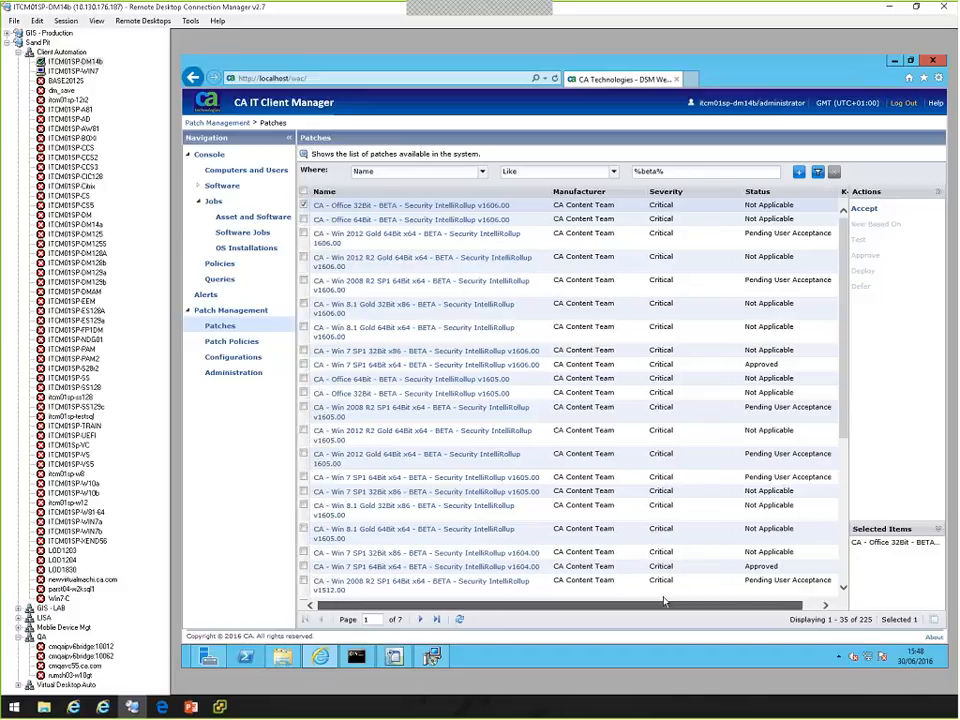
Deselect the Office 32Bit rollup and accept the CA - Win 2012 Gold 64Bit x64 - BETA - Security IntelliRollup 1606.00 patch.
click(304, 205)
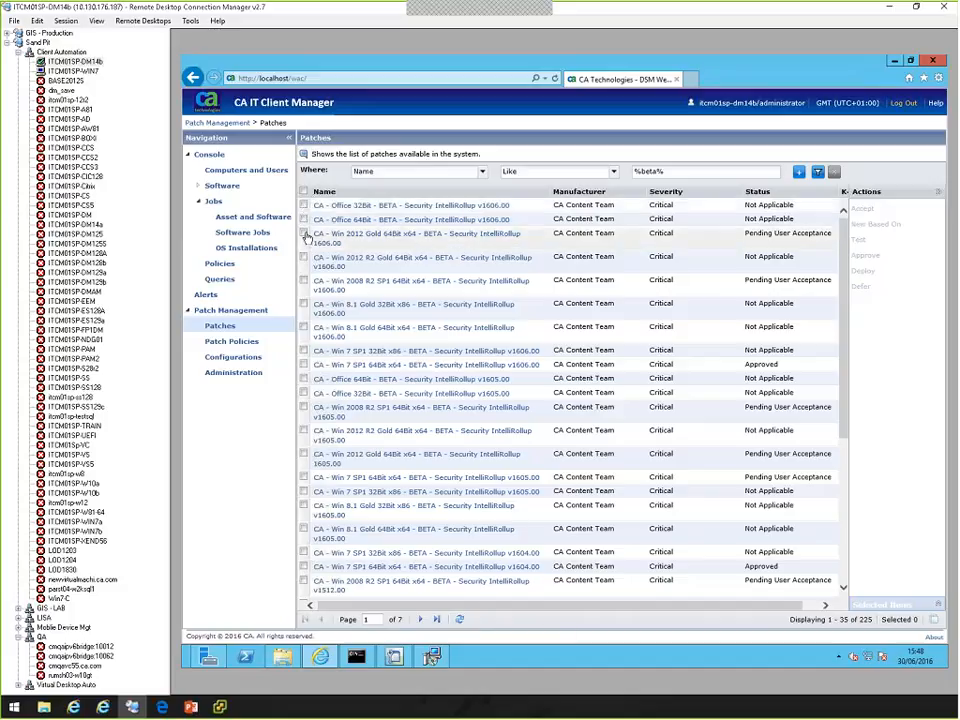
click(305, 234)
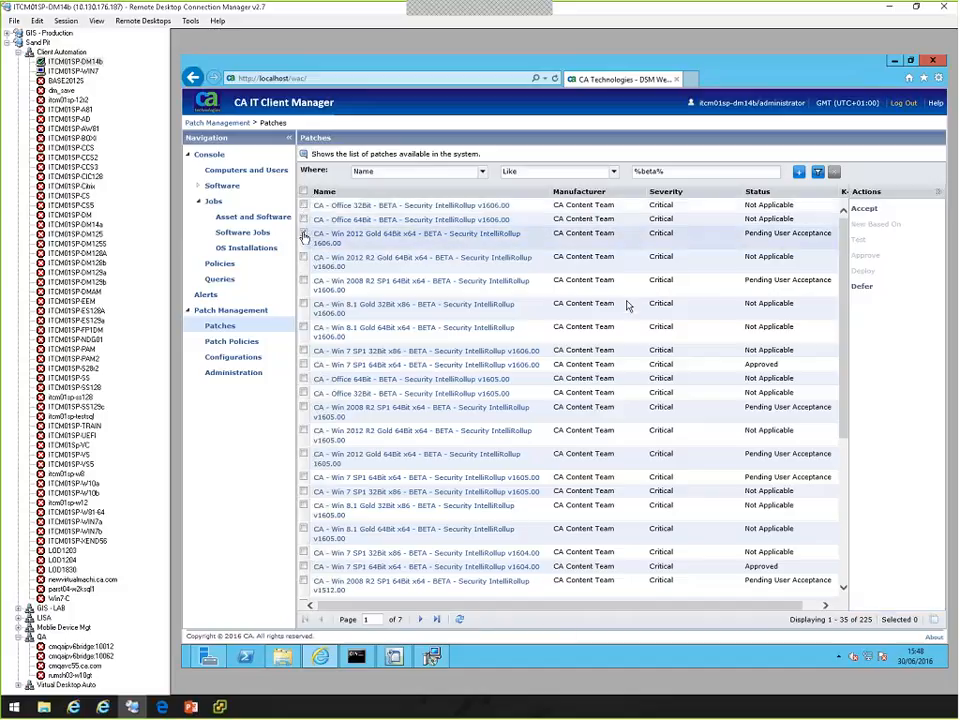
click(864, 208)
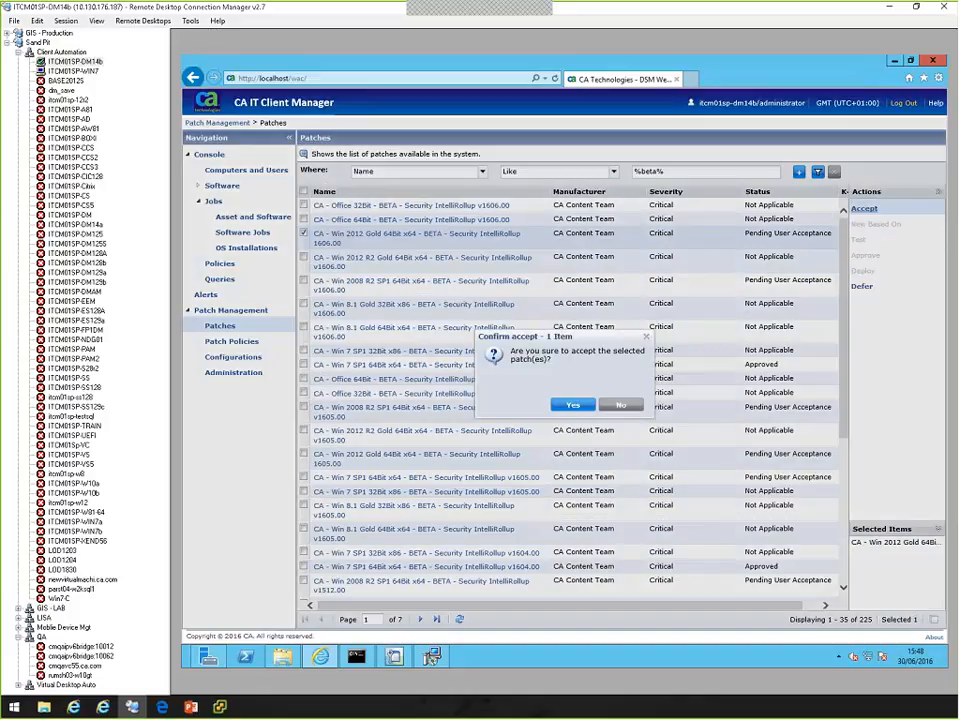
click(573, 404)
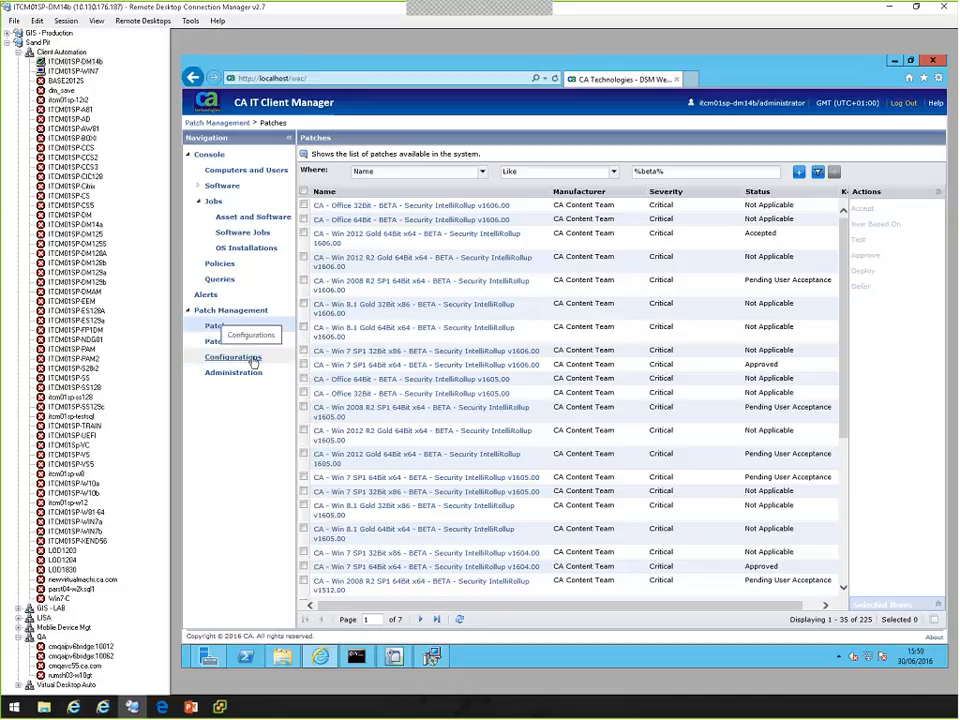
Start a new patch configuration policy named test 2 and proceed to its criteria.
click(252, 360)
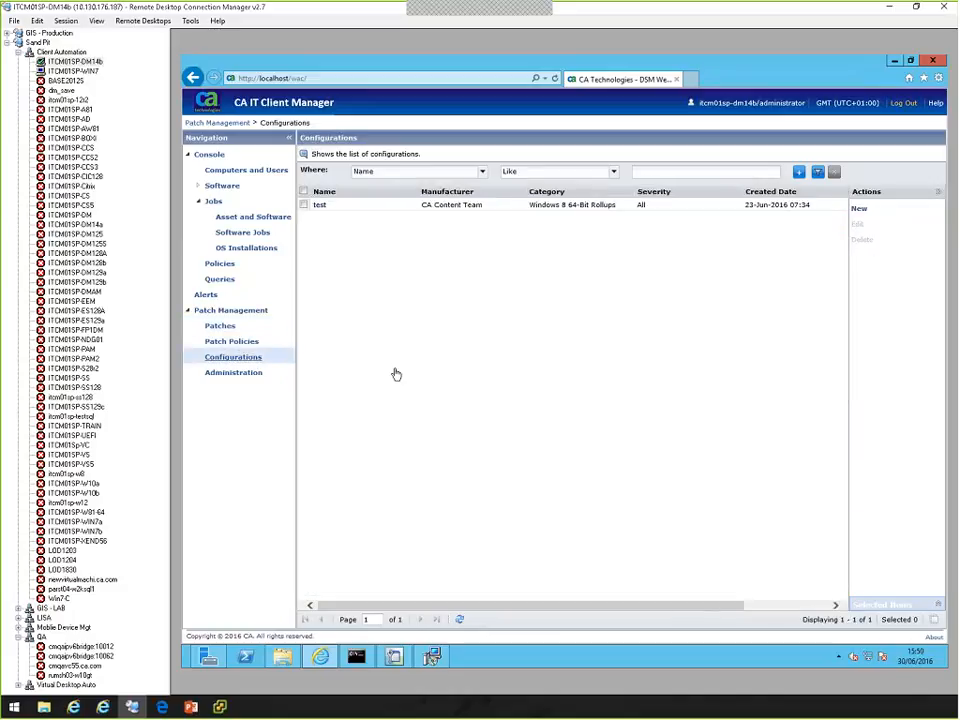
click(860, 210)
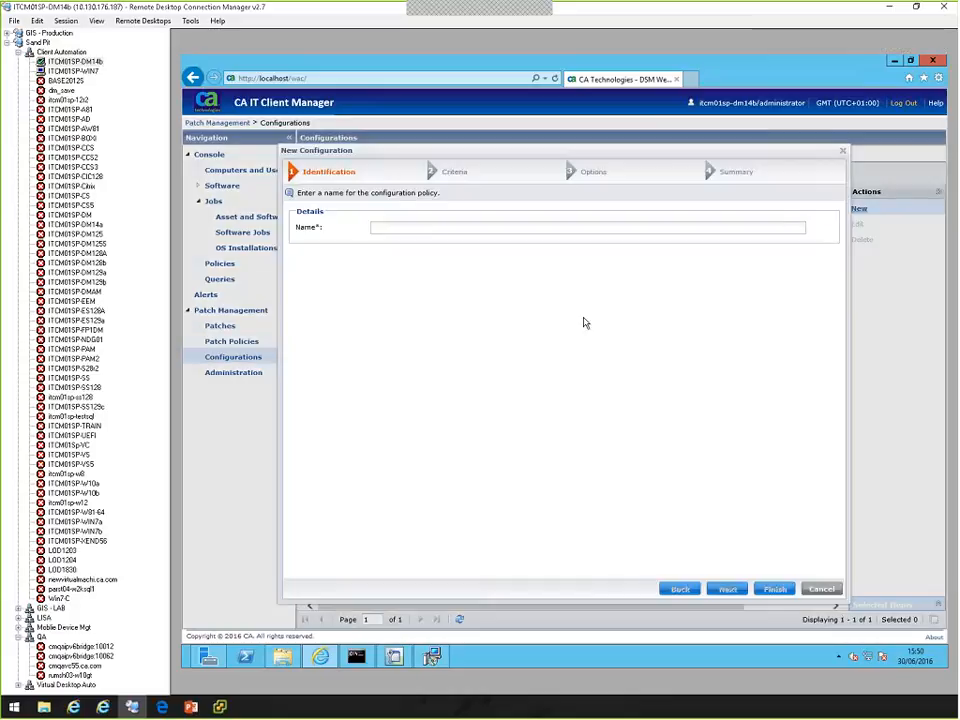
click(398, 226)
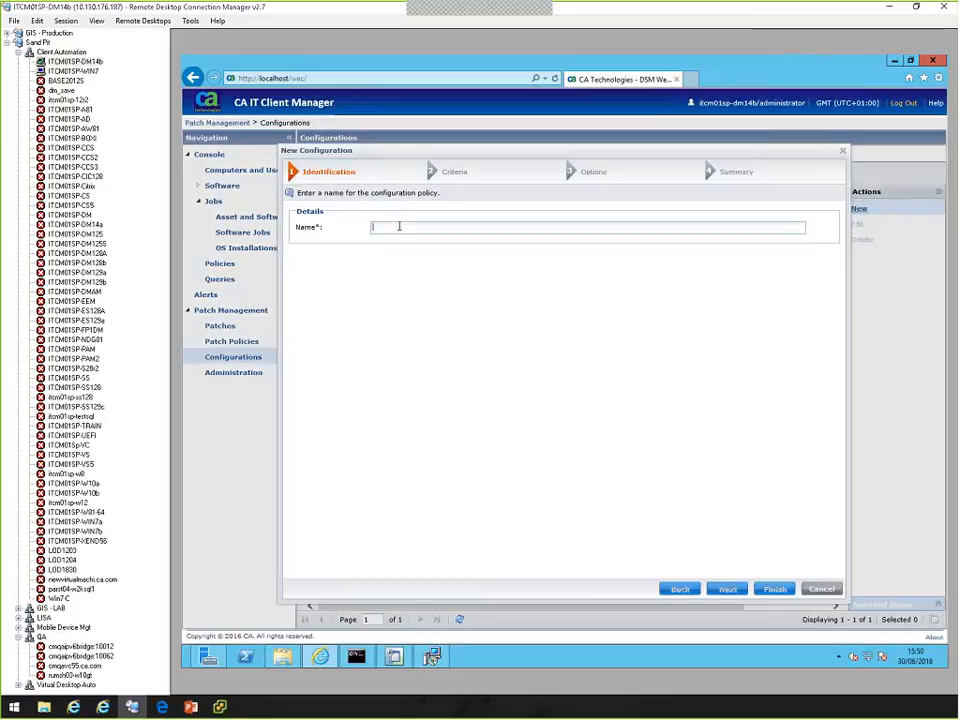
text(test)
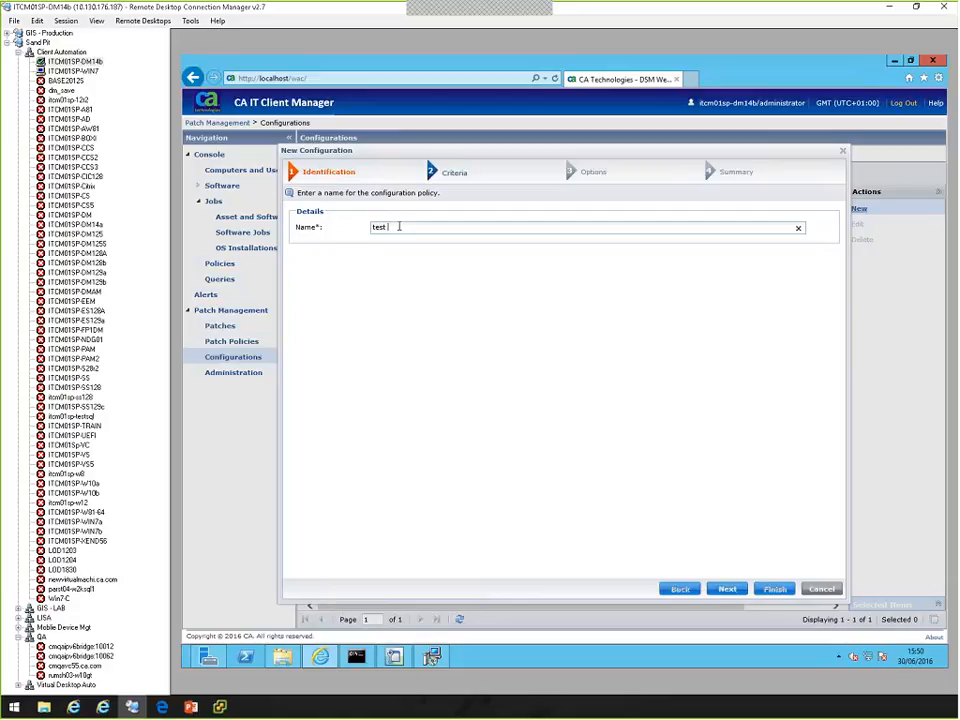
text( 2)
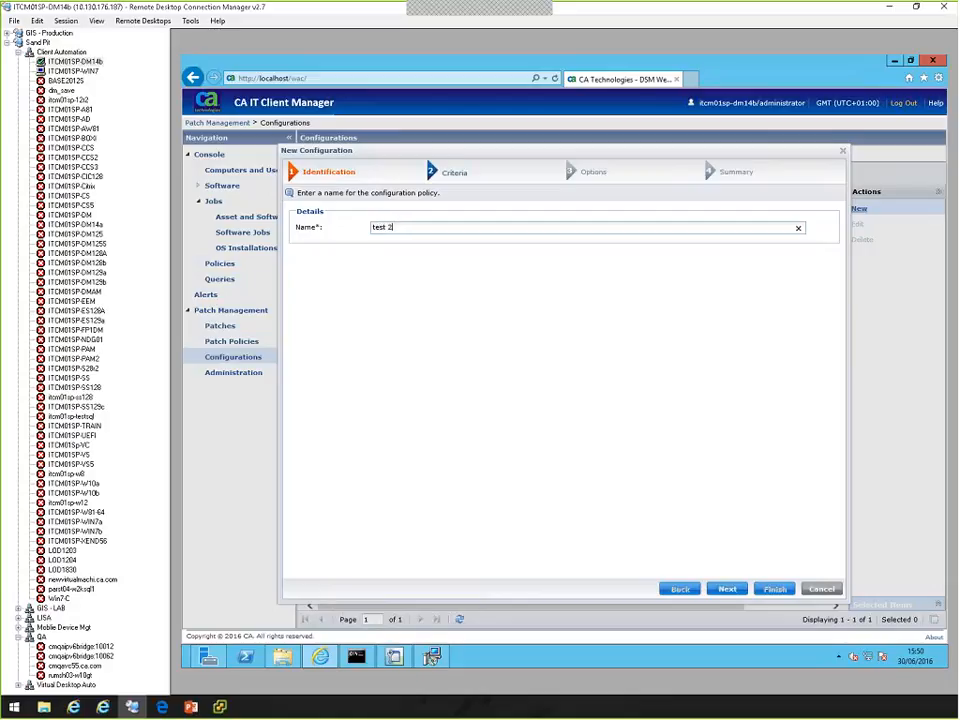
click(729, 590)
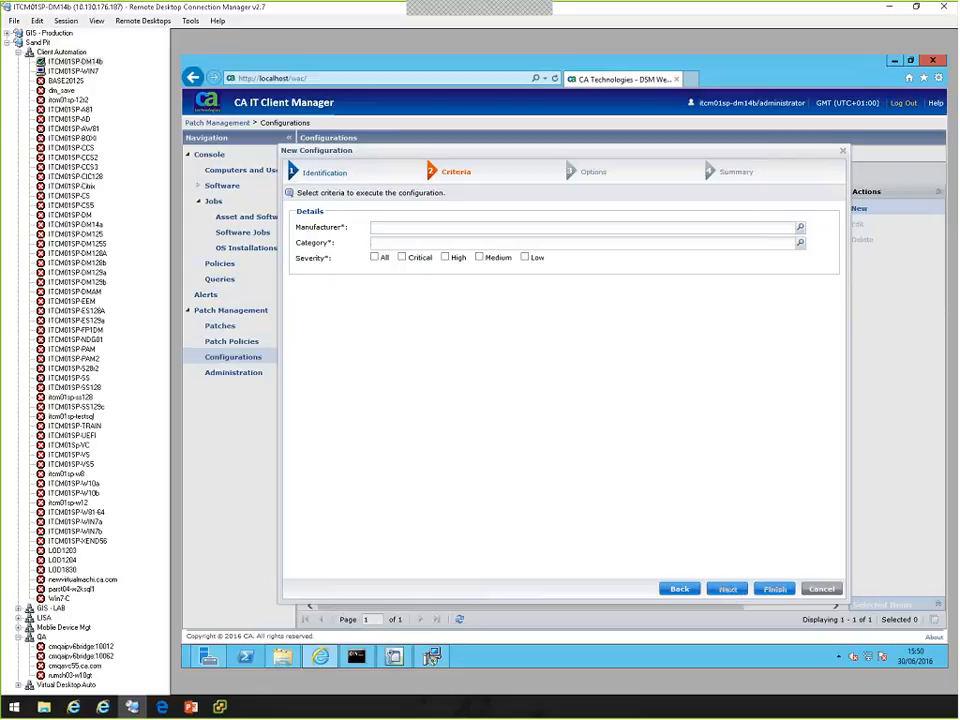
Set the configuration criteria to manufacturer CA Content Team and category Windows Server 2012 64-Bit Rollups.
click(800, 229)
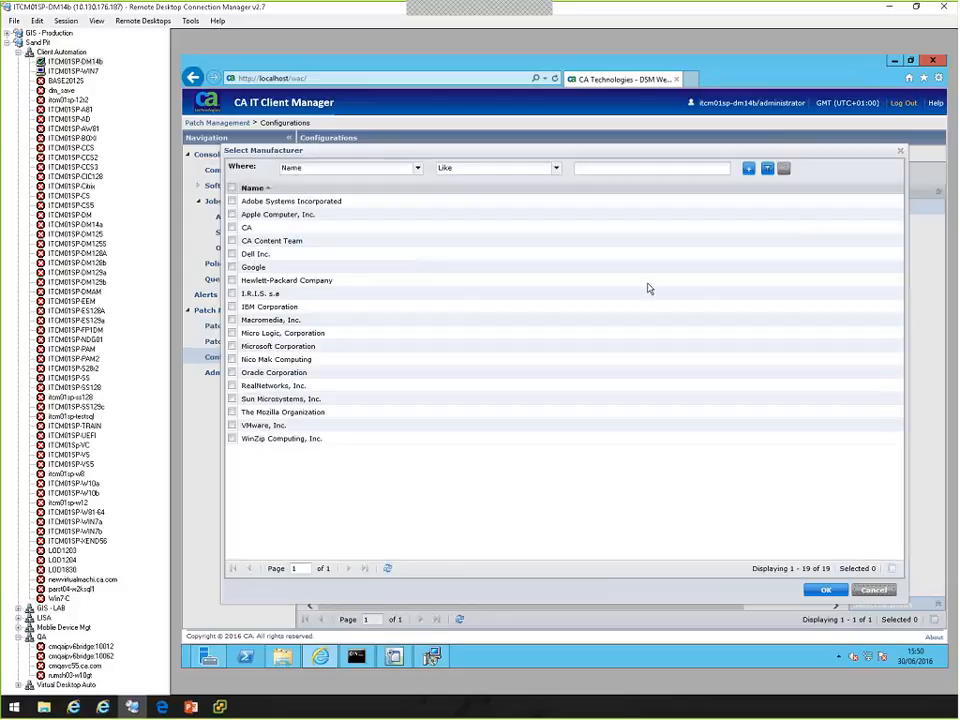
click(232, 241)
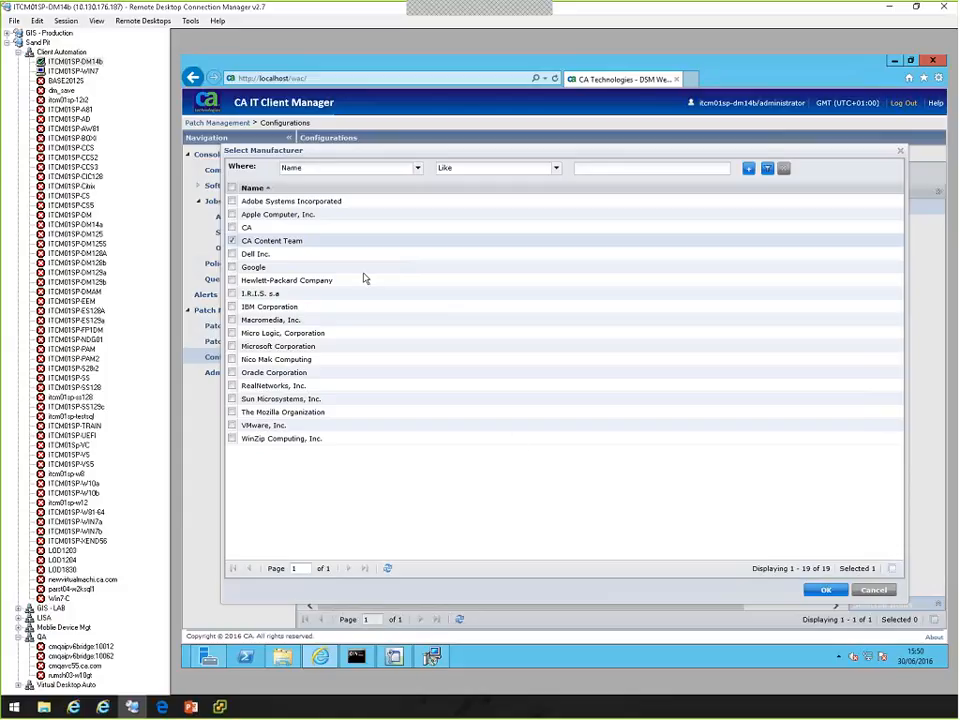
click(826, 589)
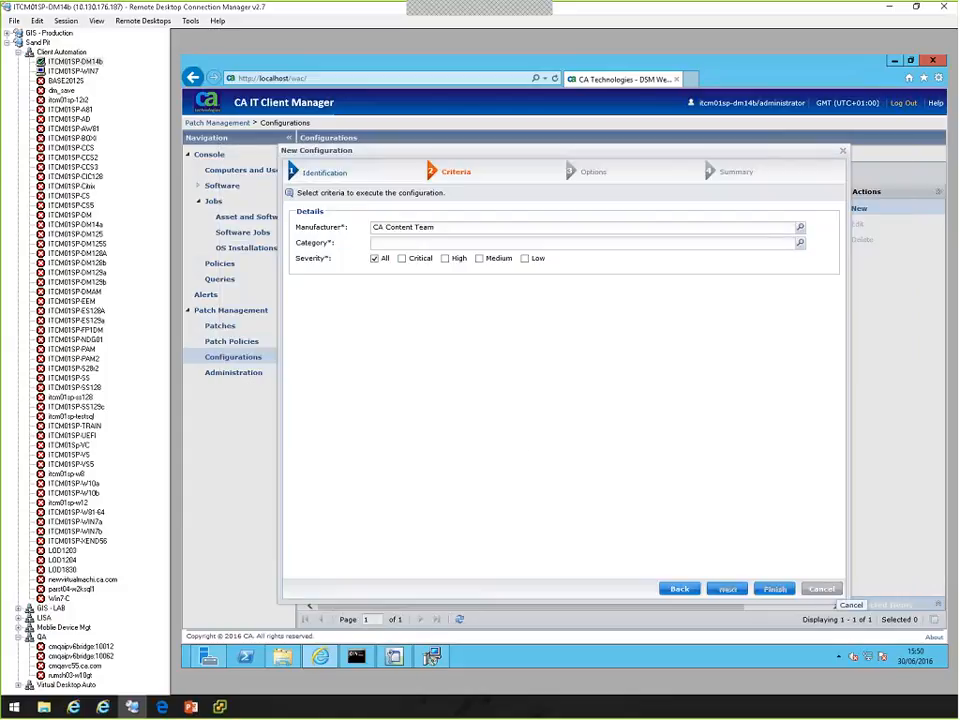
click(801, 245)
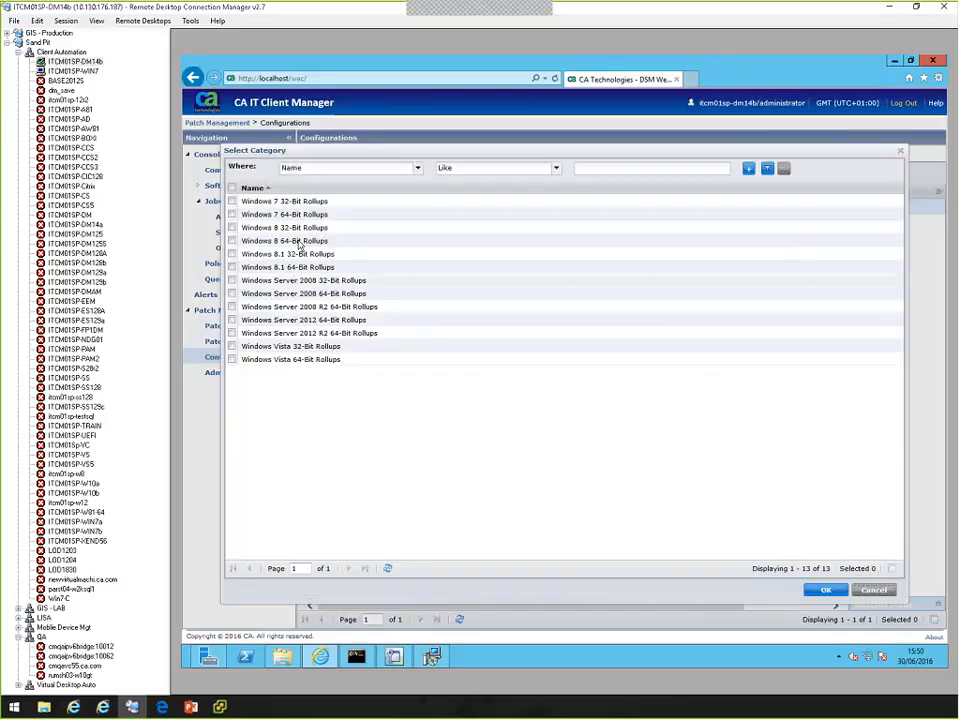
click(231, 320)
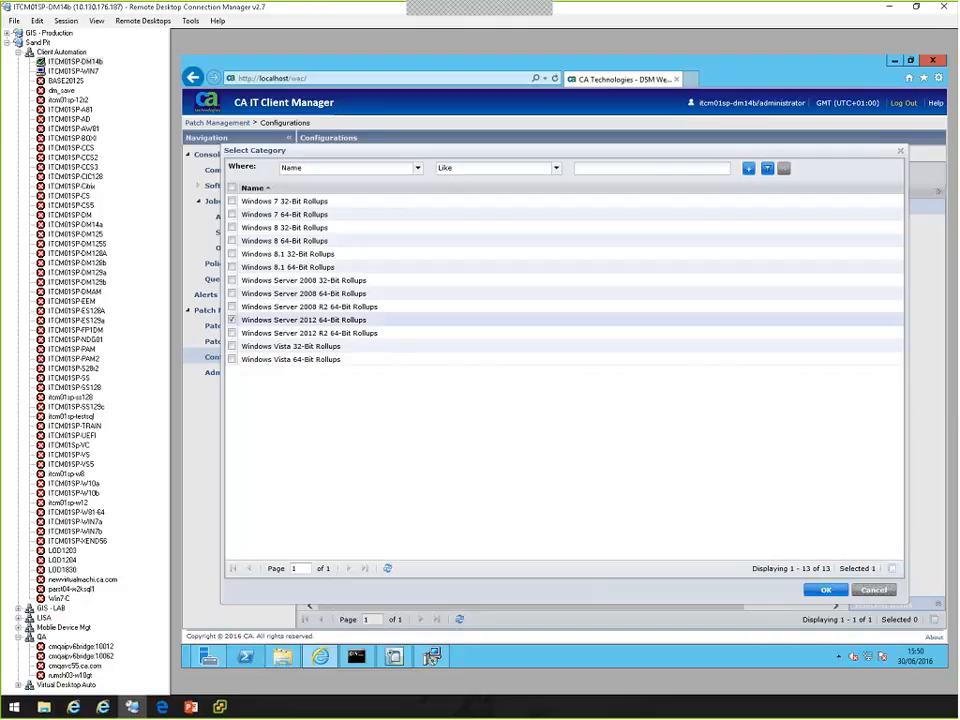
click(824, 589)
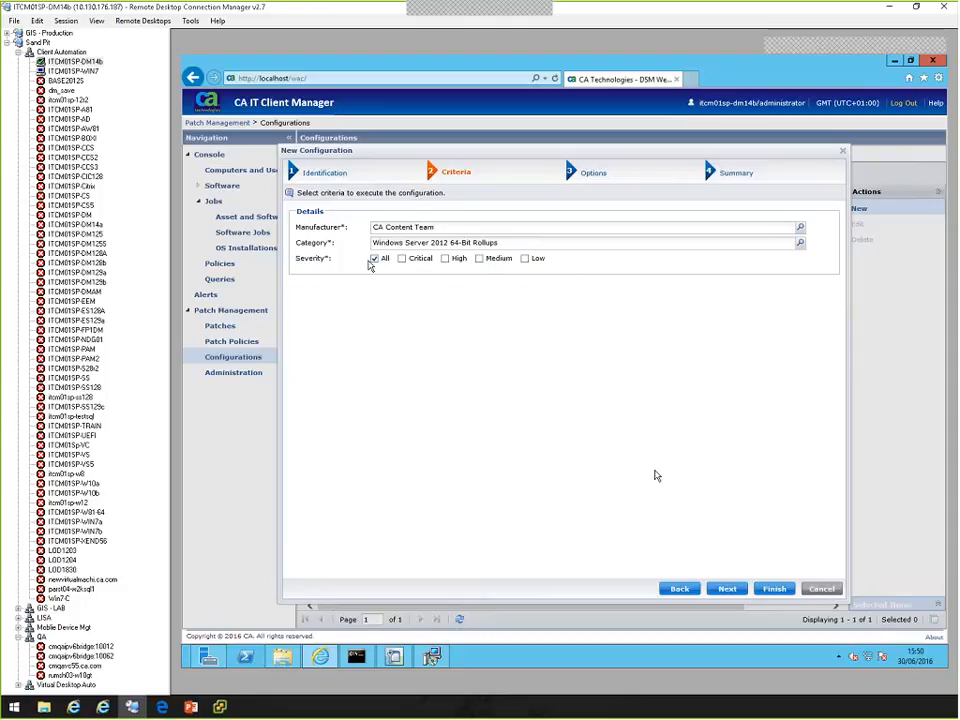
Enable automatic acceptance and automatic approval of patches for the new configuration and finish creating it.
click(731, 590)
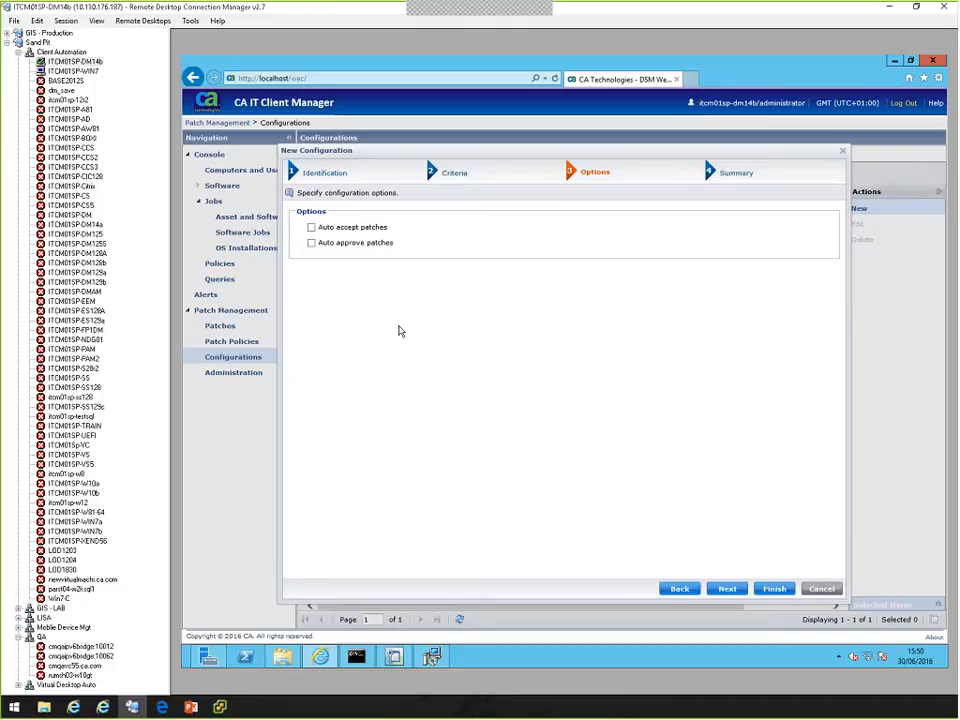
click(312, 228)
click(776, 589)
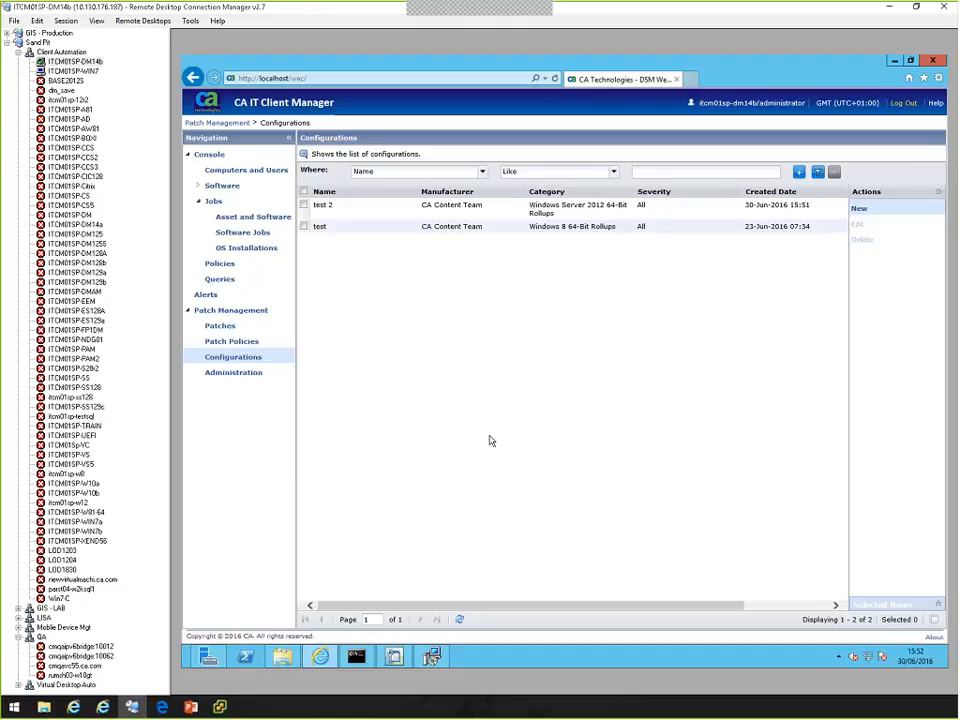
Go to Computers and Users and list the members of the All Computers group.
click(198, 187)
click(198, 187)
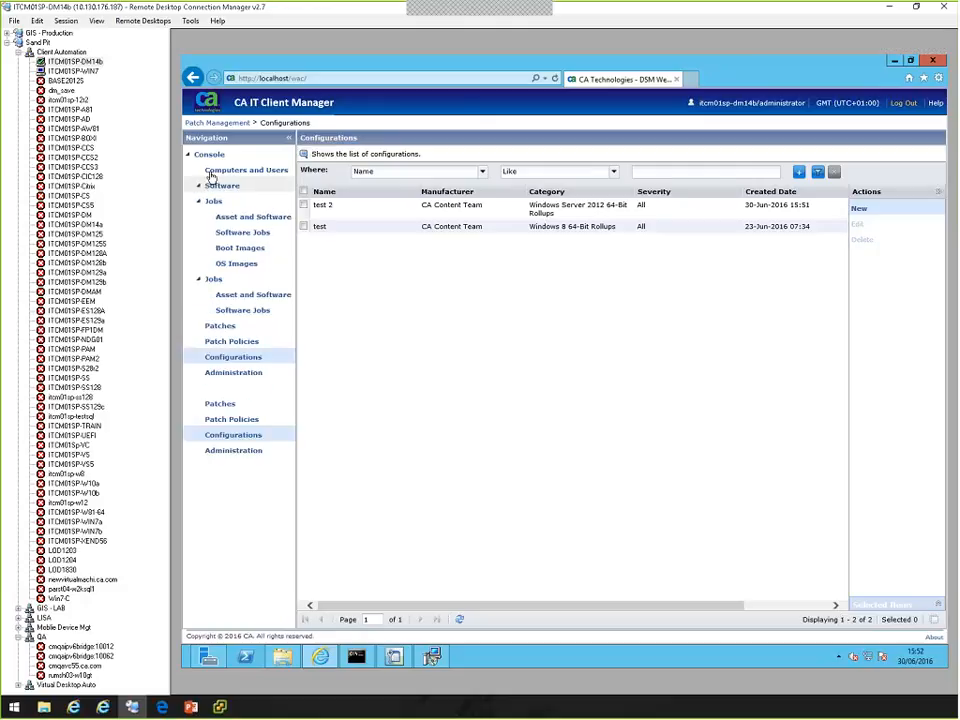
click(212, 173)
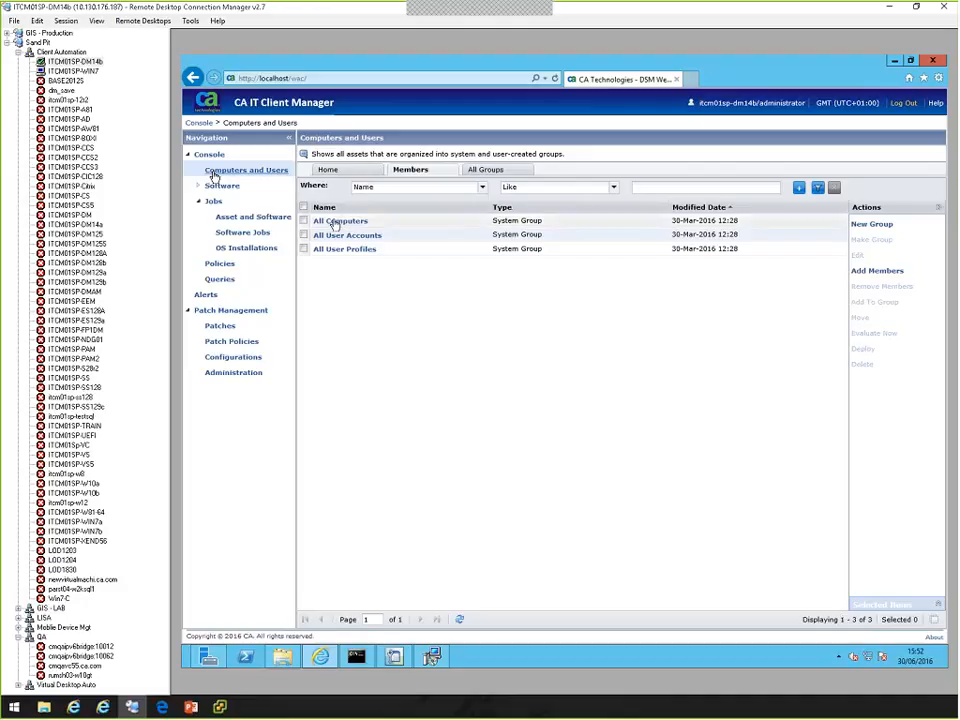
click(335, 222)
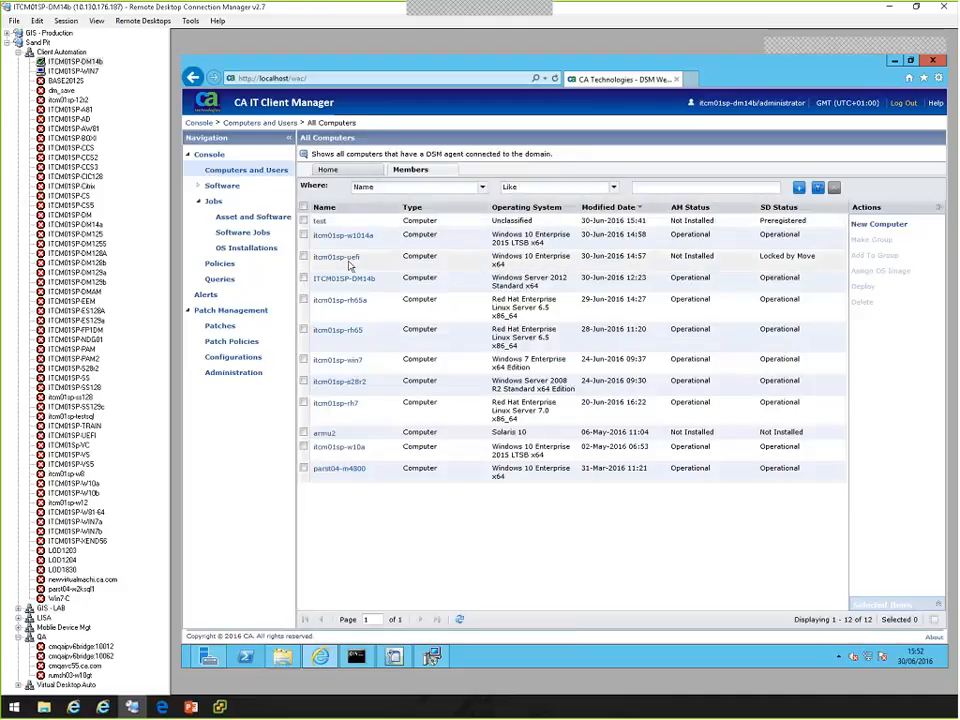
Deploy the CA - Win 7 SP1 64Bit x64 - BETA - Security IntelliRollup v1606.00 patch to computer itcm01sp-win7 with the default schedule.
click(304, 362)
click(305, 362)
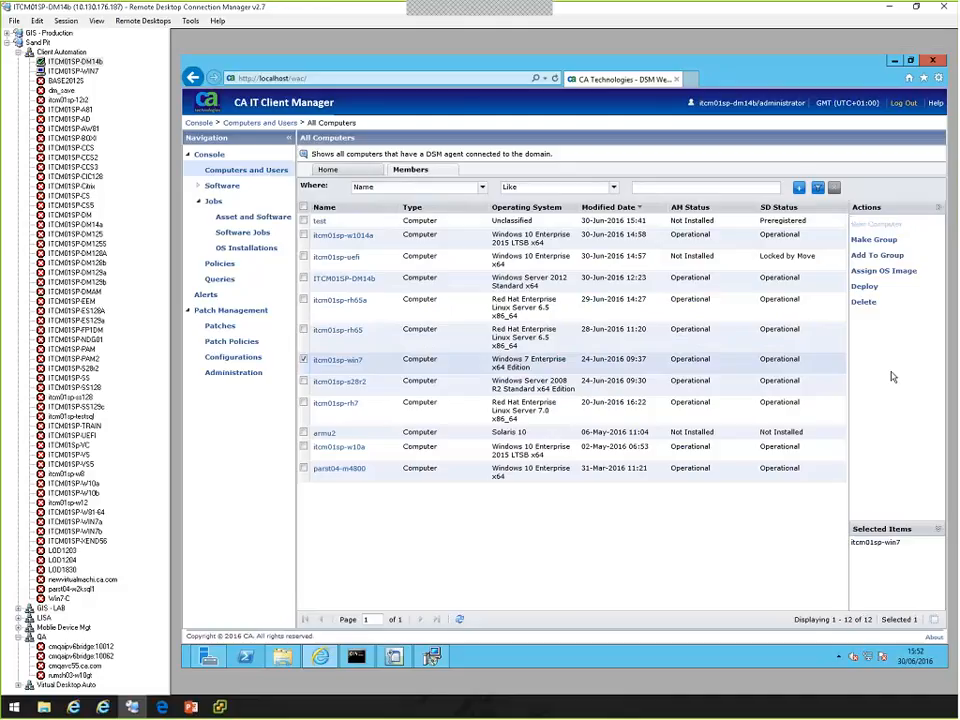
click(865, 287)
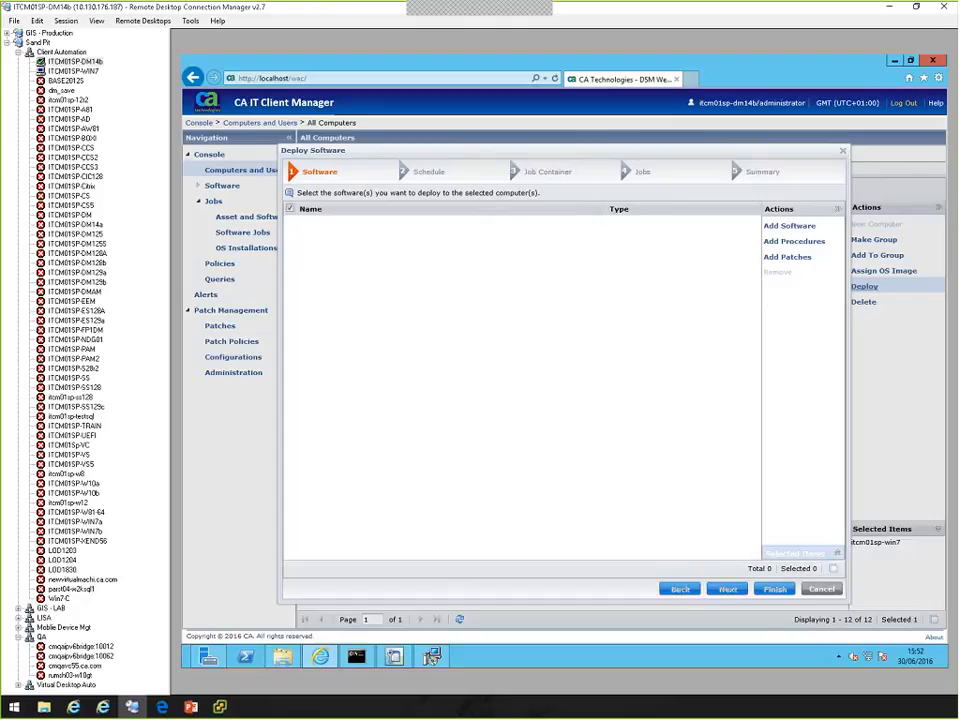
click(800, 258)
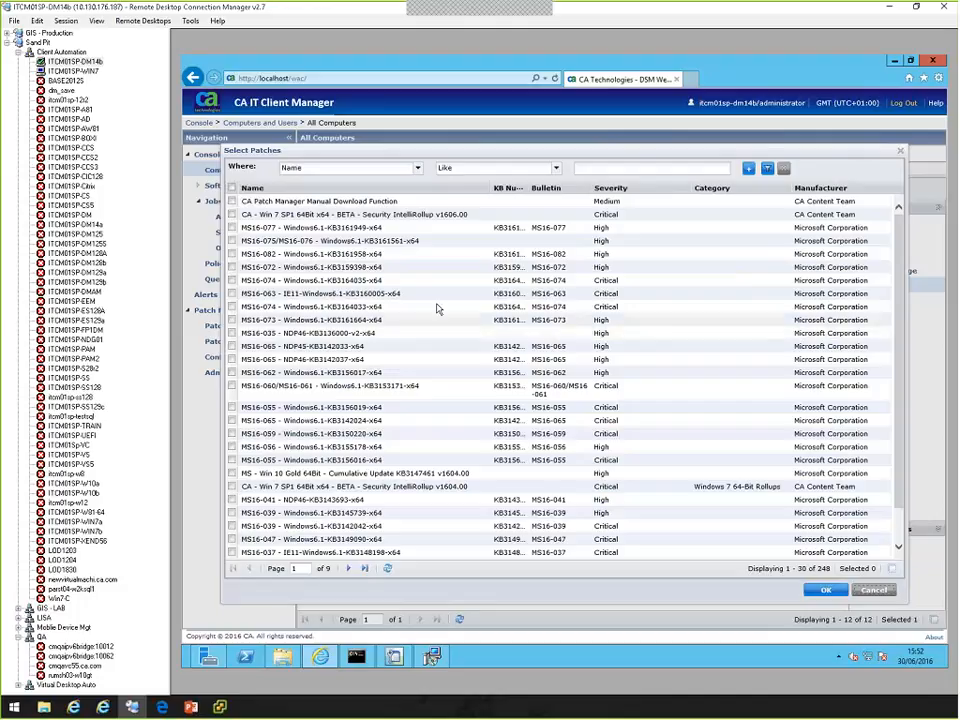
click(233, 215)
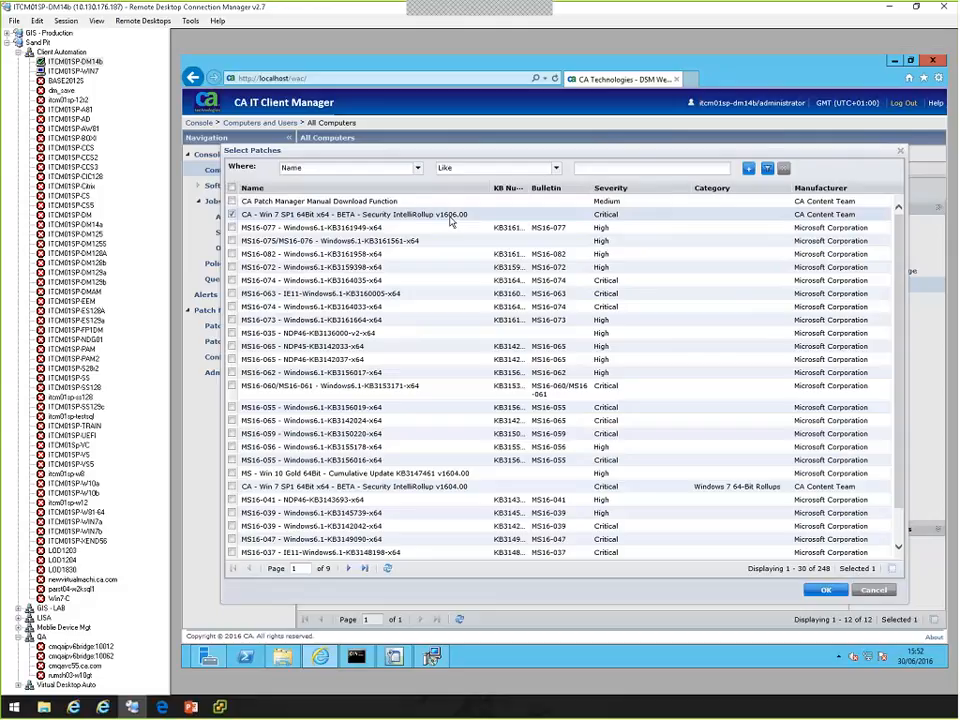
click(826, 591)
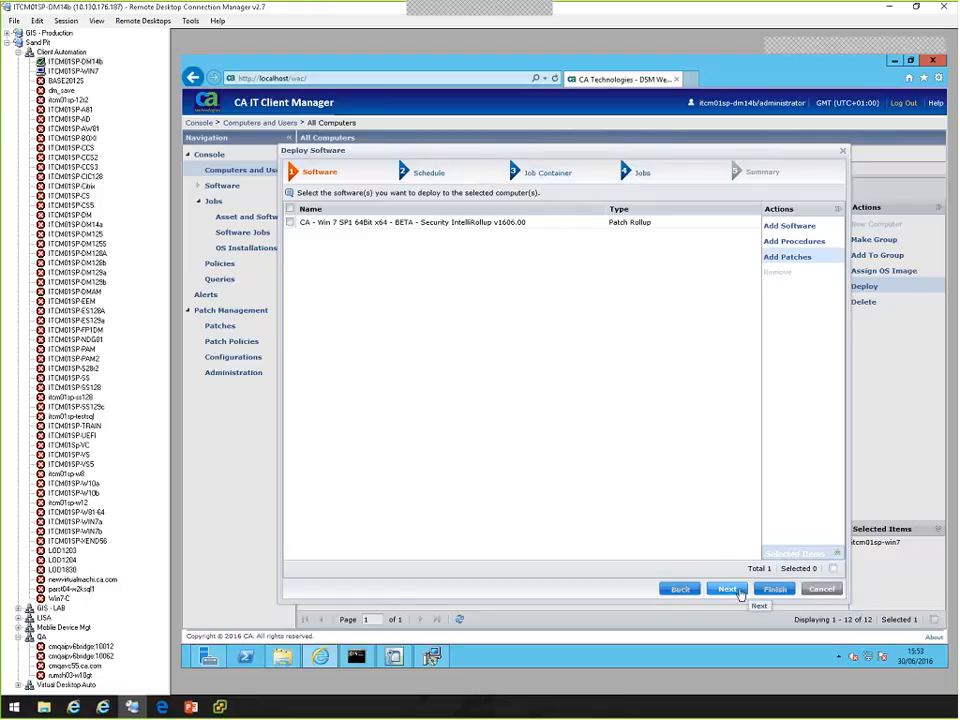
click(739, 594)
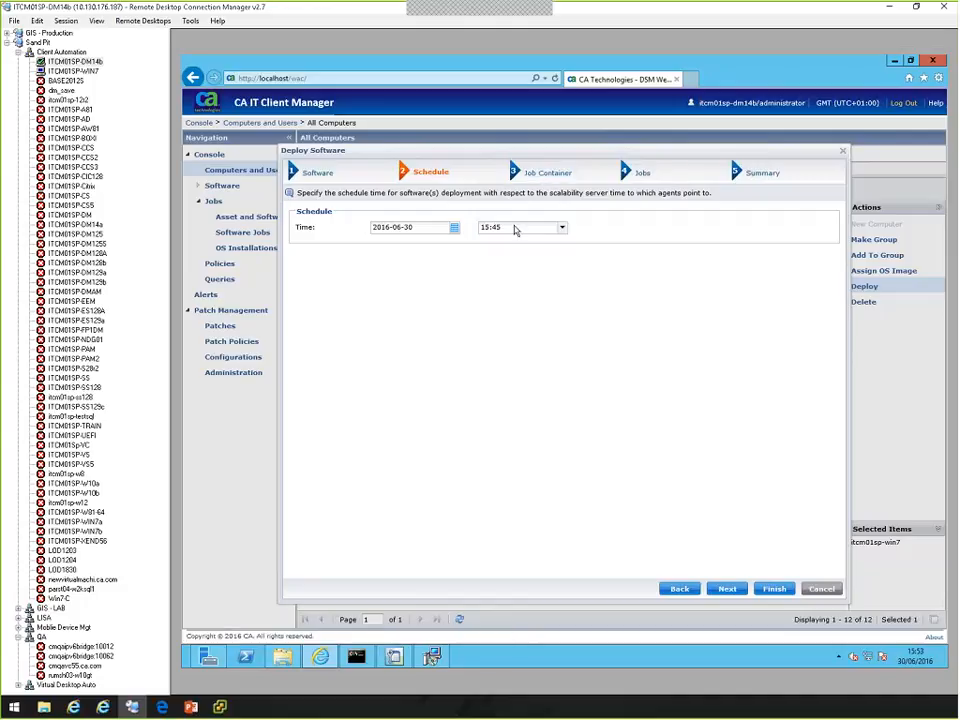
click(776, 589)
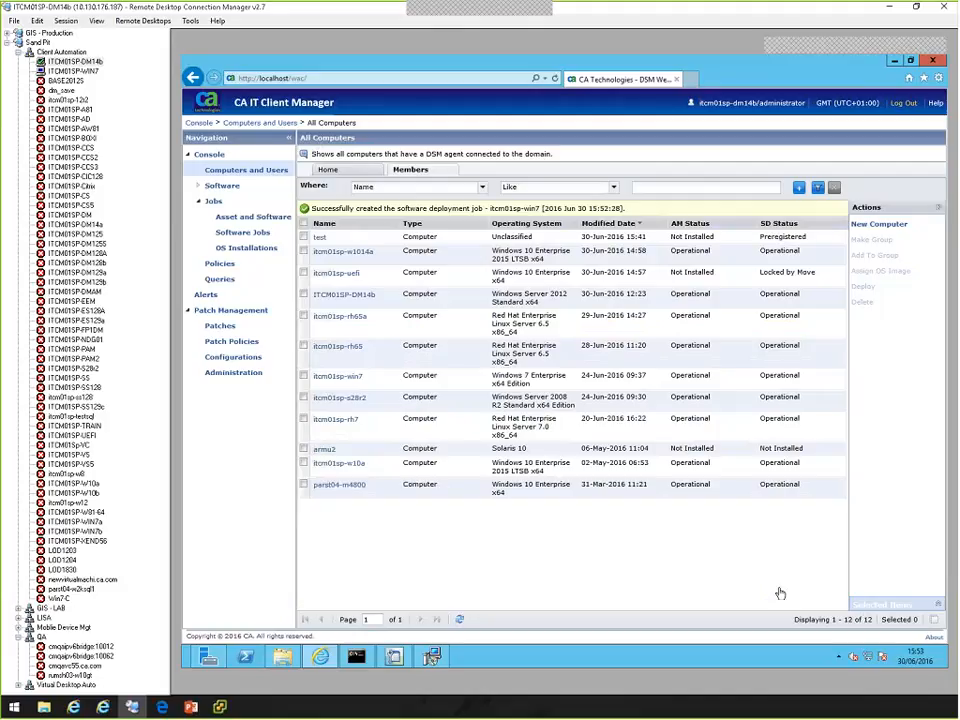
Switch to DSM Explorer and show All Software Jobs of the ITCM01SP-DM14b domain.
click(395, 658)
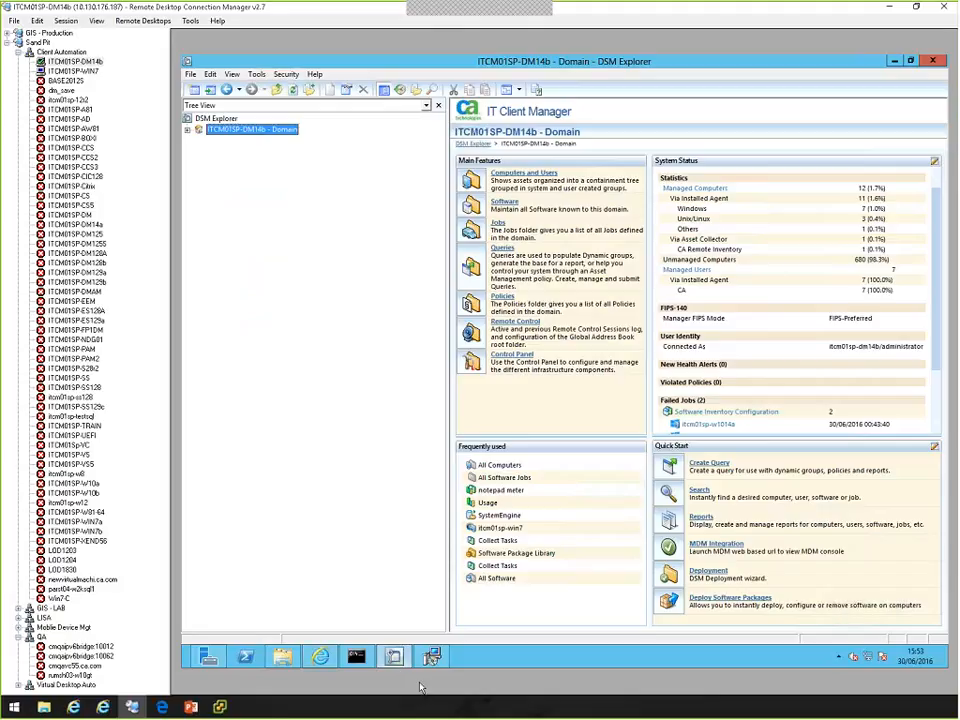
click(187, 131)
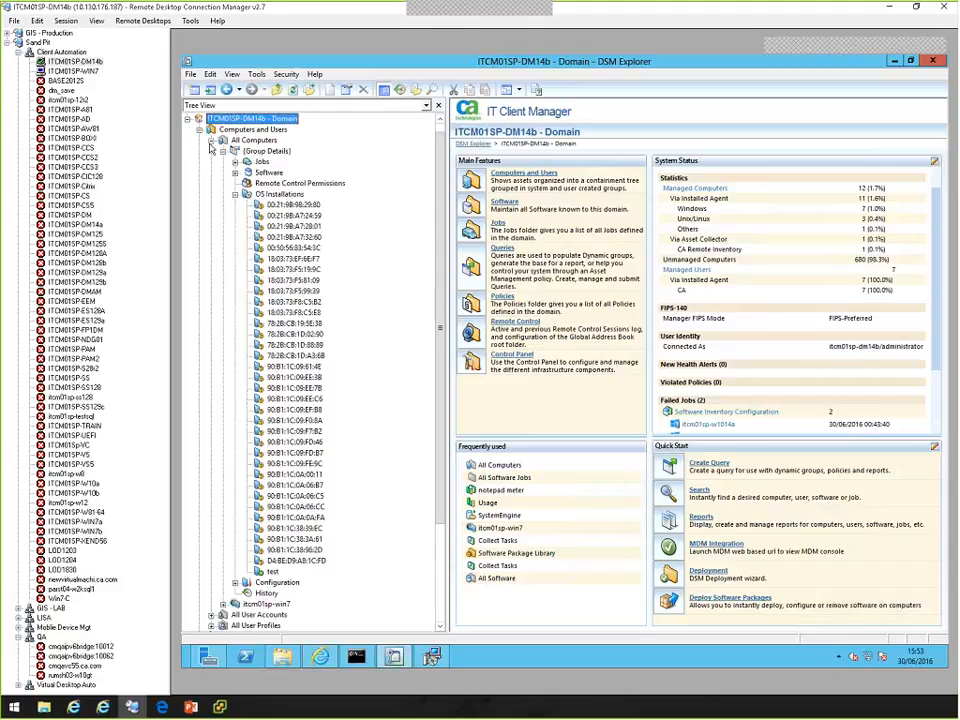
click(211, 146)
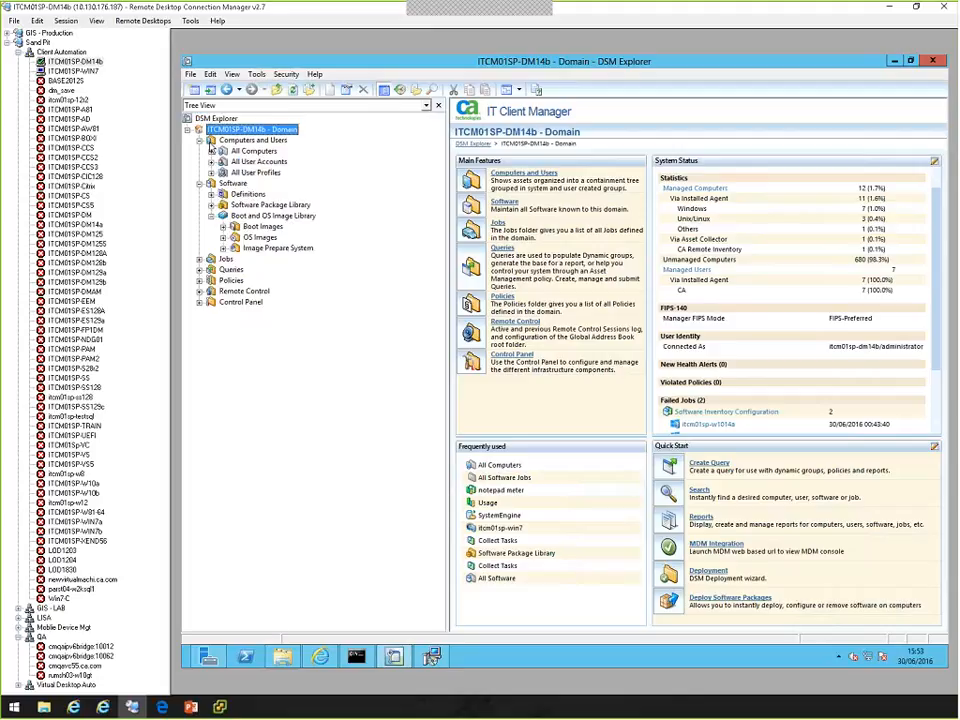
click(207, 216)
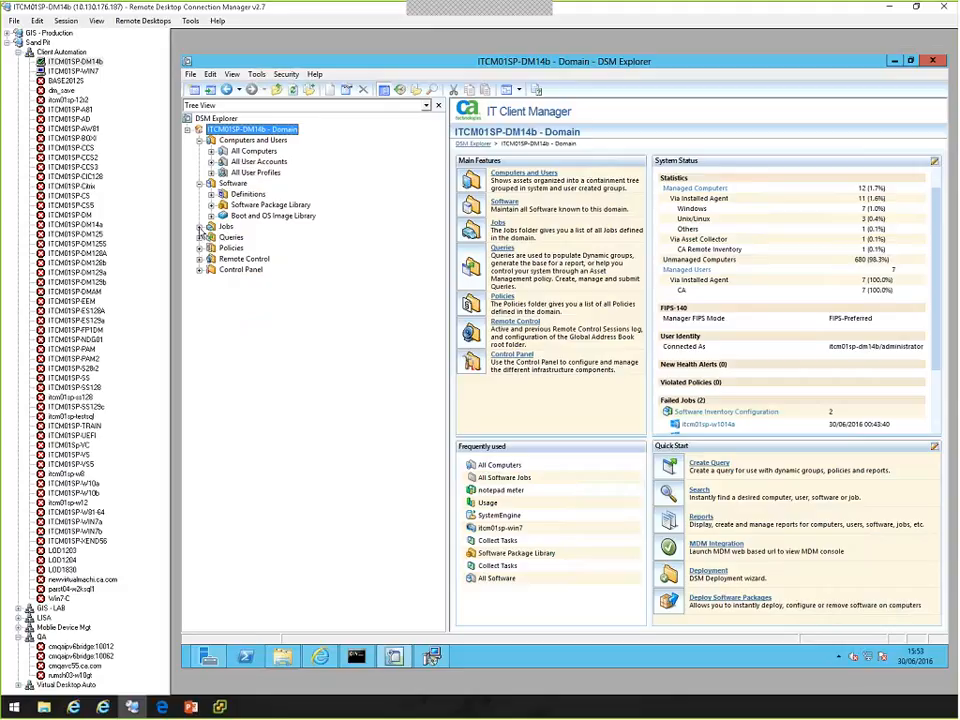
click(200, 227)
click(200, 227)
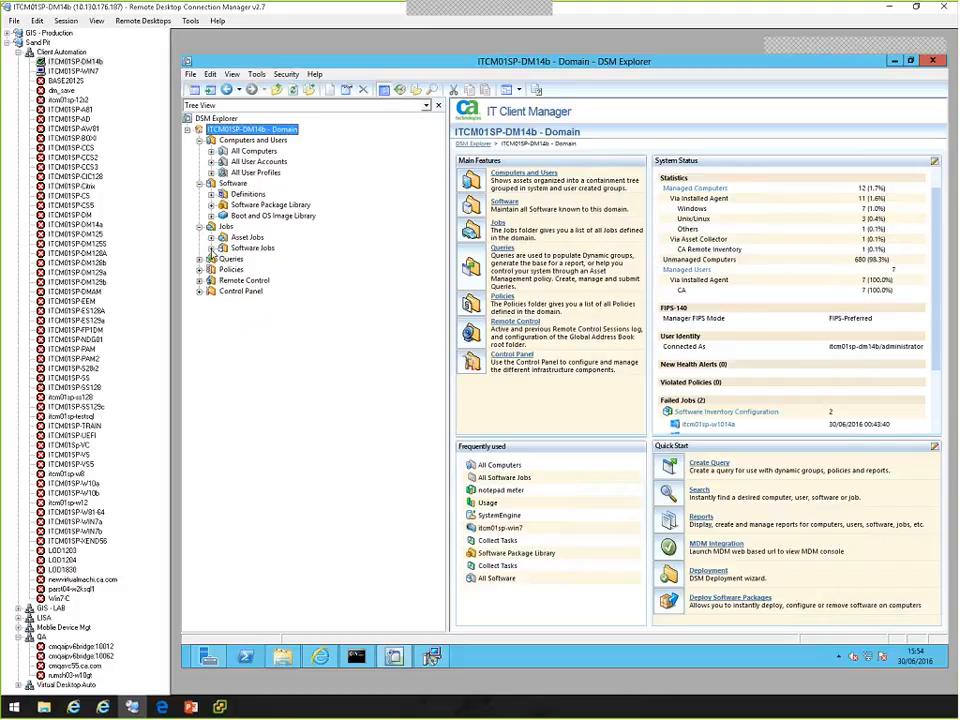
click(211, 249)
click(268, 259)
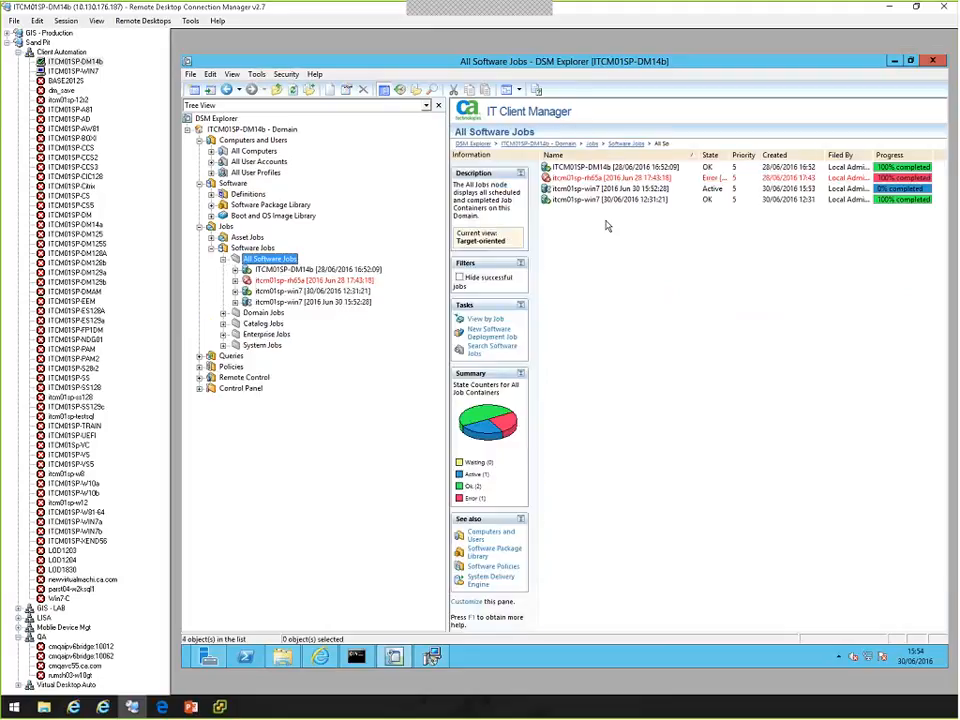
Open the itcm01sp-win7 [2016 Jun 30 15:52:28] job container and list the jobs of its target ITCM01SP-WIN7.
click(594, 190)
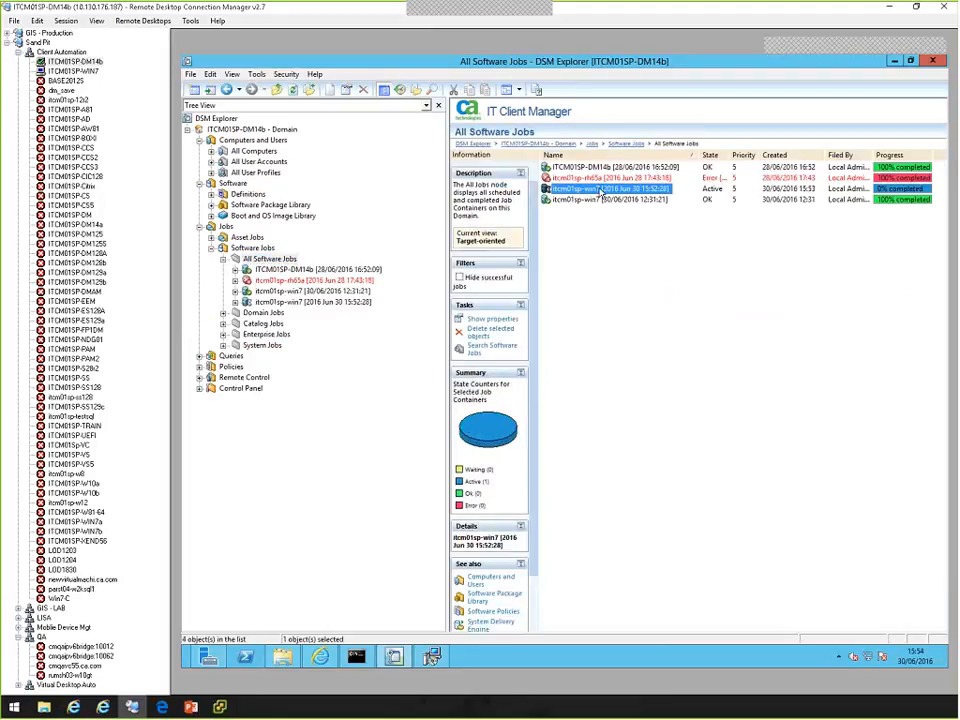
double_click(594, 190)
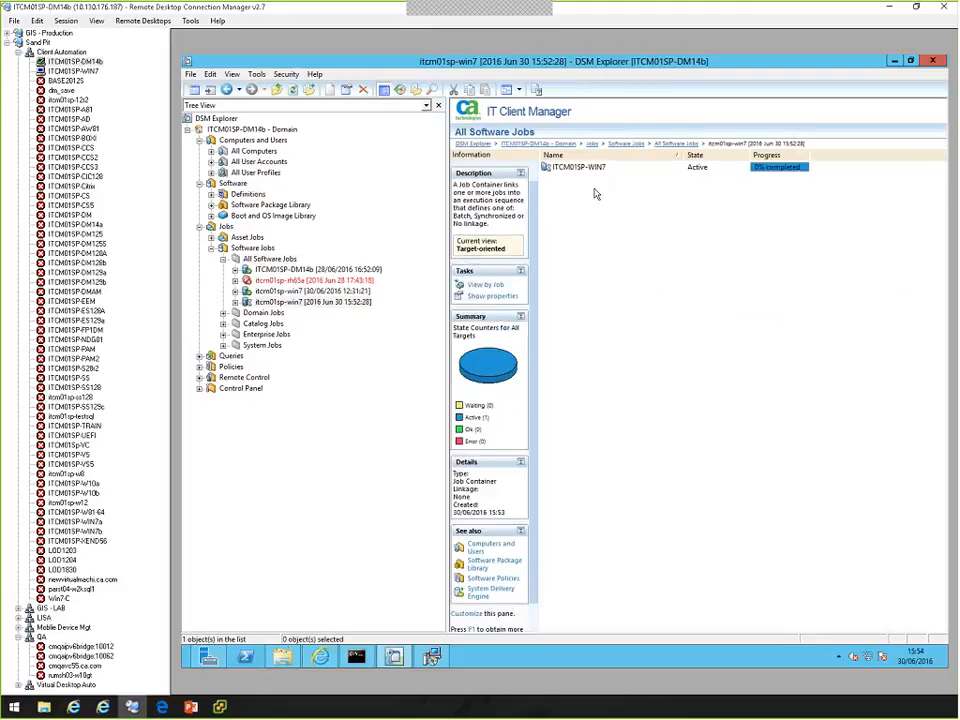
click(583, 170)
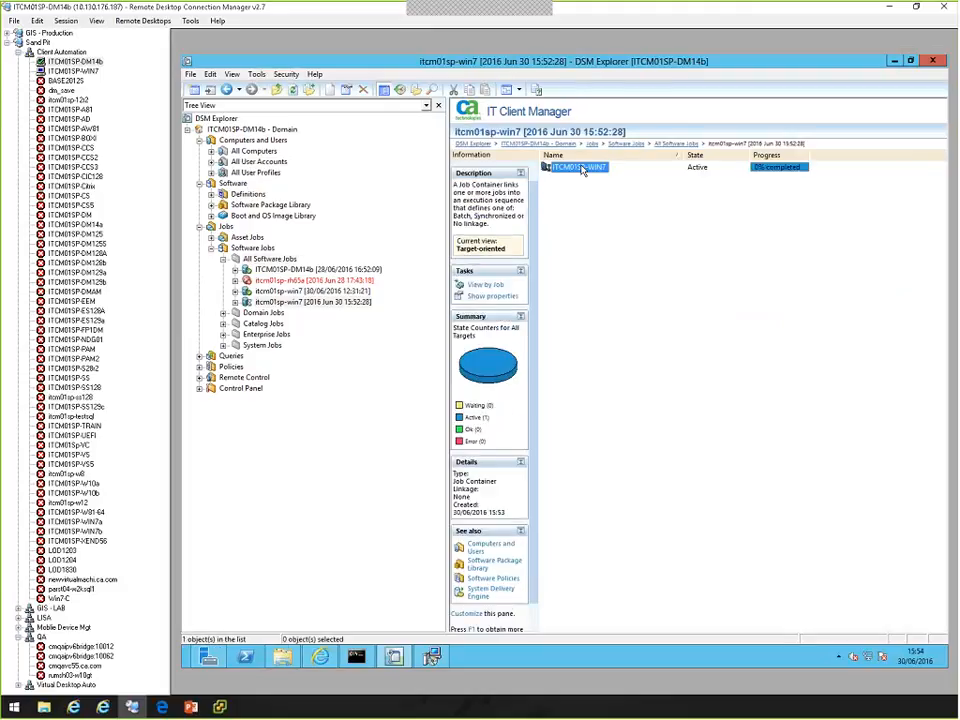
double_click(583, 170)
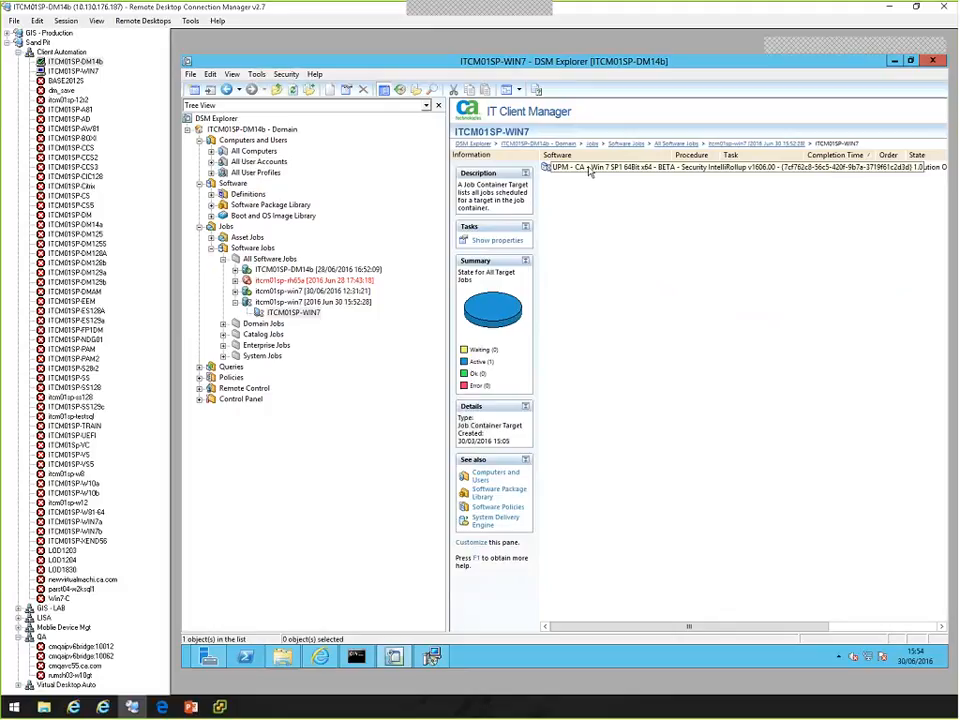
Examine the Win 7 rollup job's output and computer job information, reopening its properties to recheck the output.
double_click(590, 169)
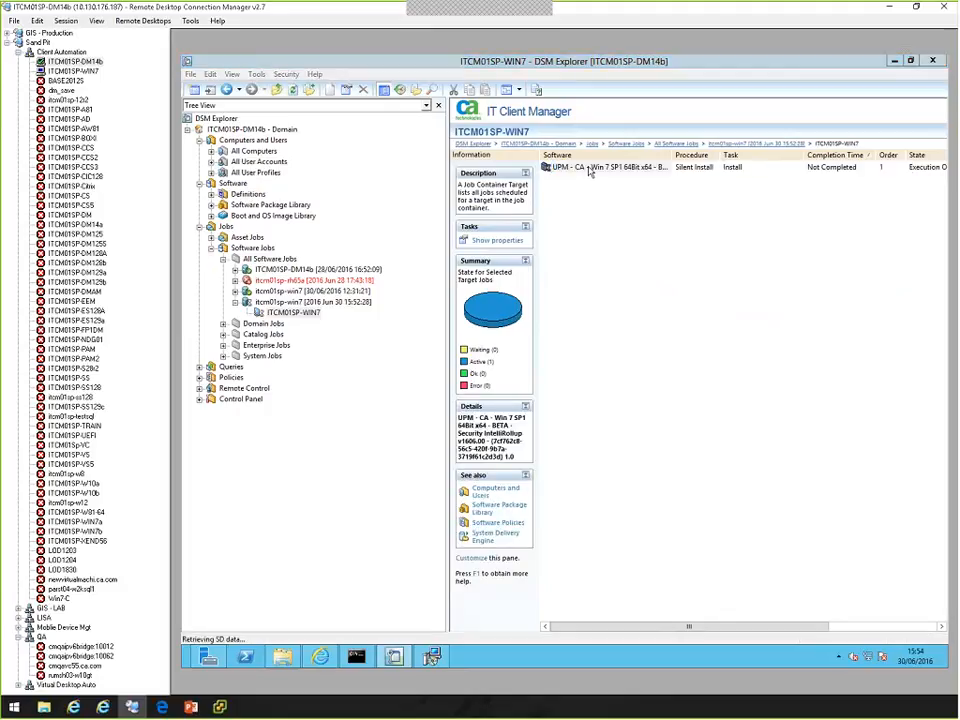
click(530, 224)
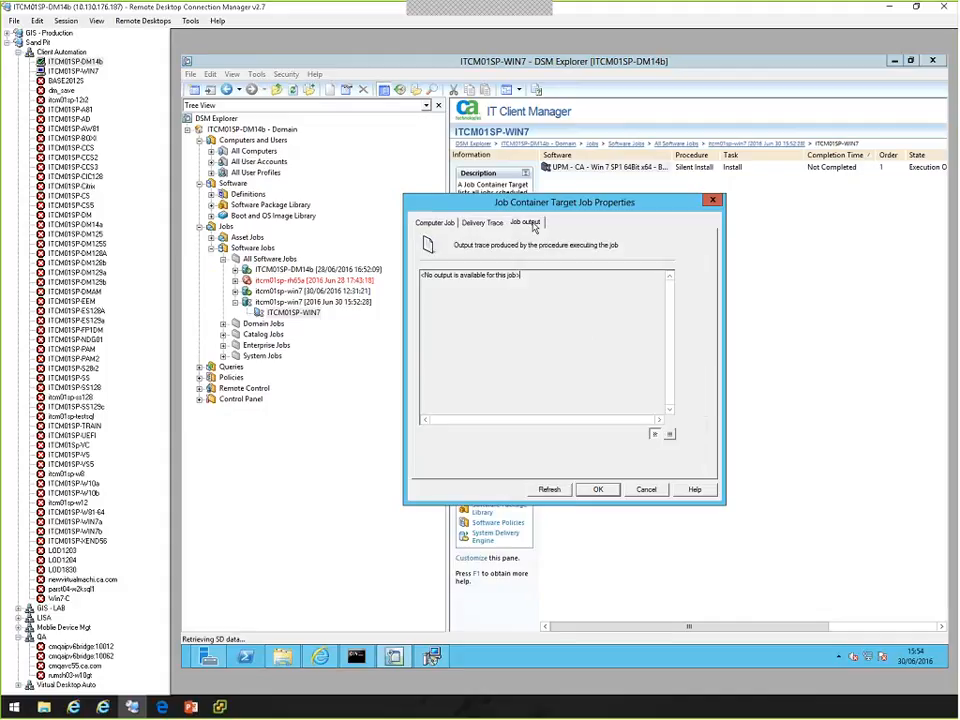
click(446, 223)
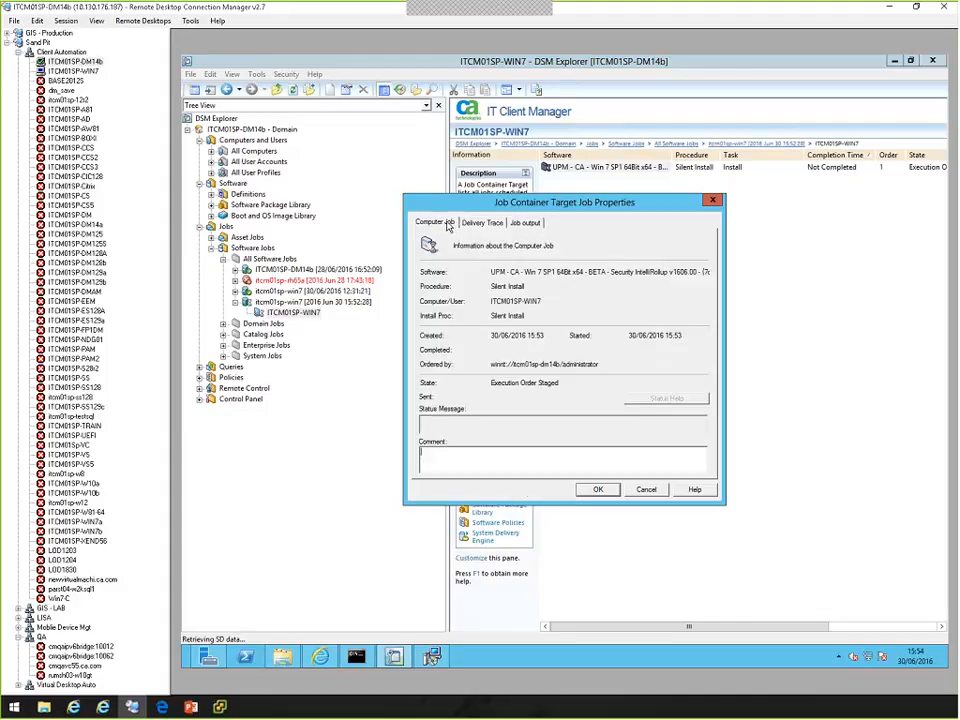
click(646, 489)
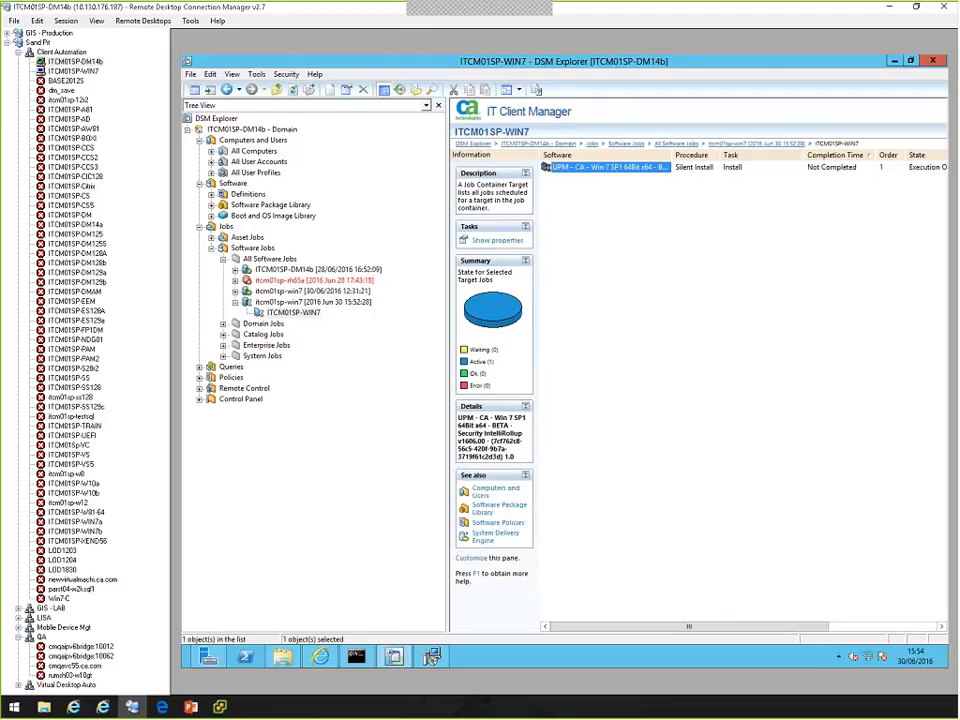
double_click(597, 170)
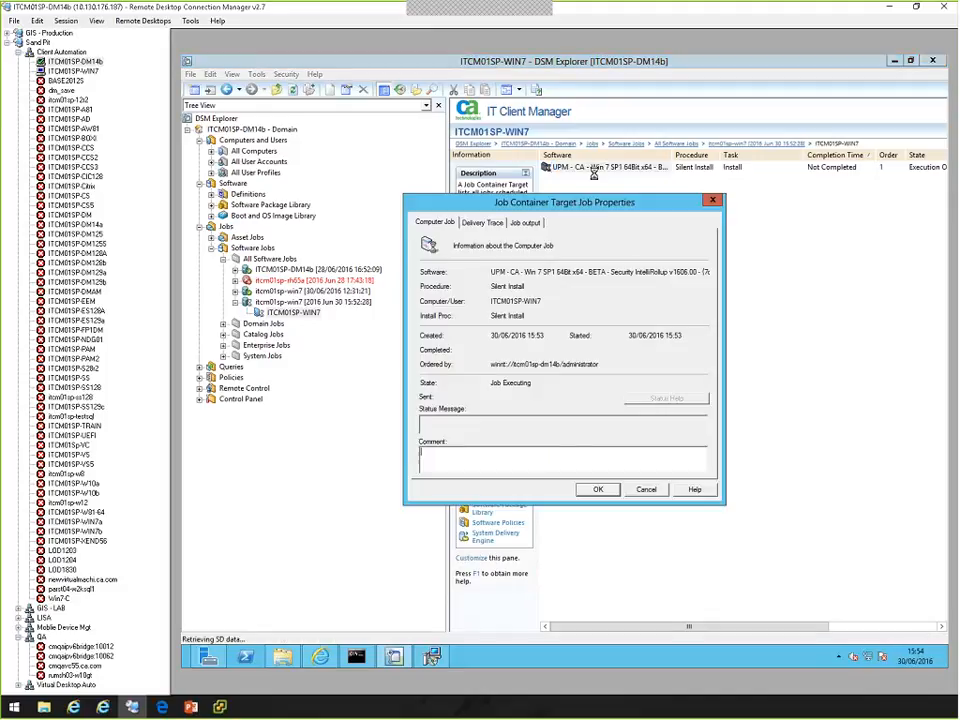
click(525, 222)
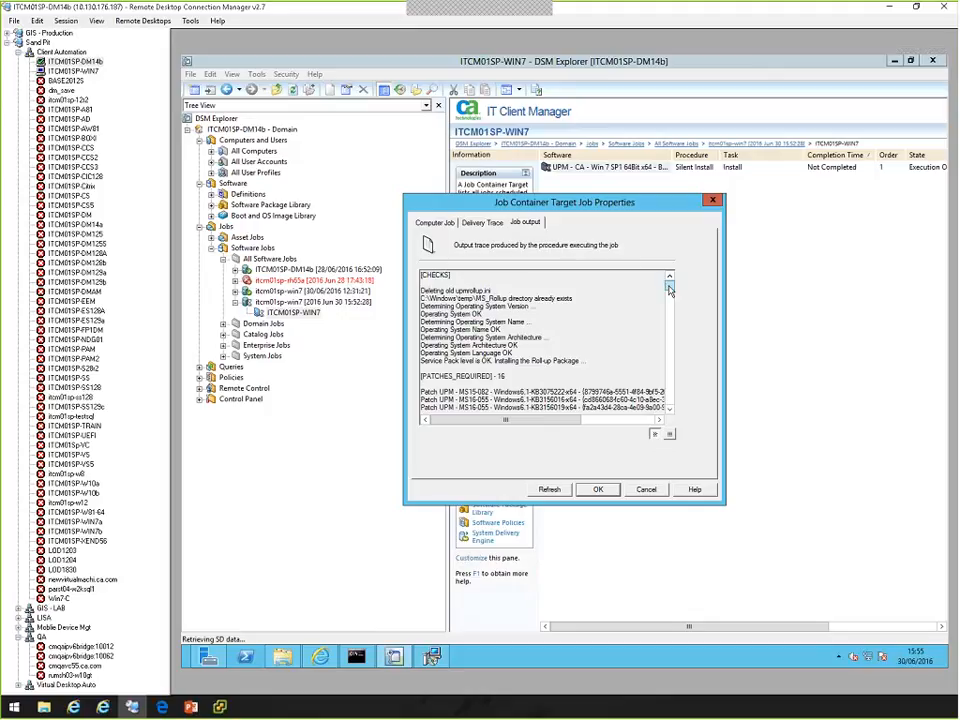
Read the rollup summary and execution notes at the end of the job output, close the properties and reload the ITCM01SP-WIN7 target's job list.
drag(670, 288, 670, 405)
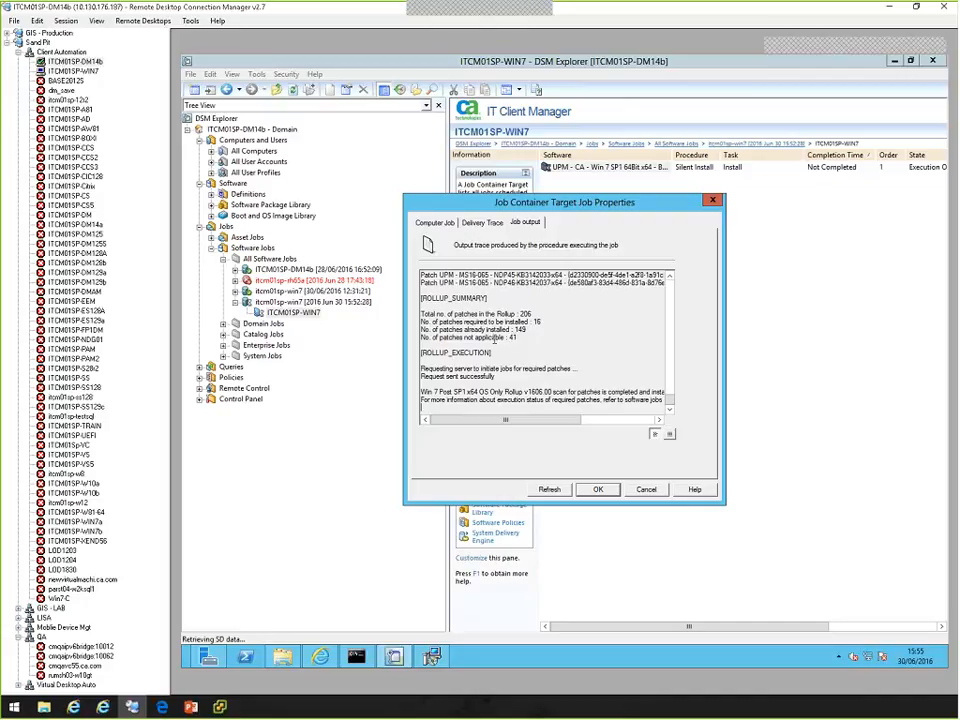
drag(433, 400, 659, 404)
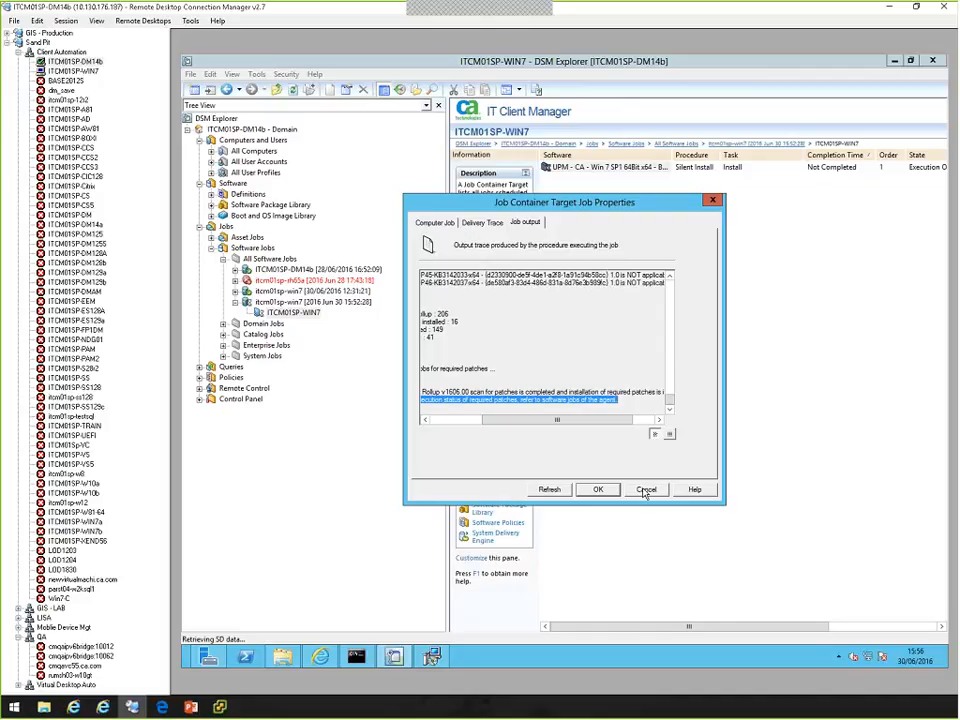
click(645, 490)
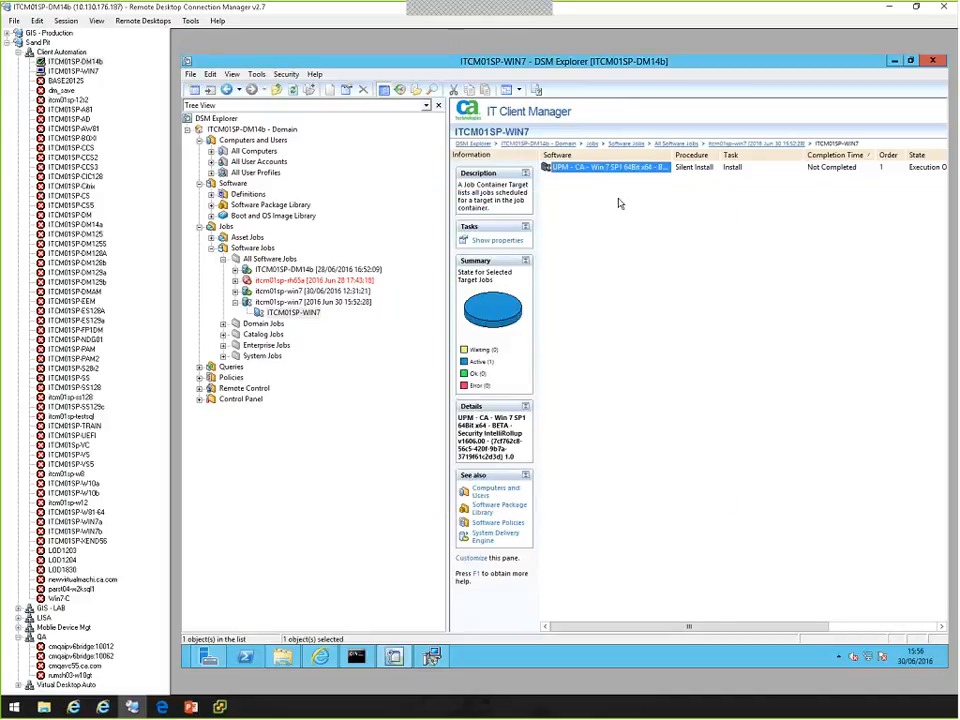
click(276, 301)
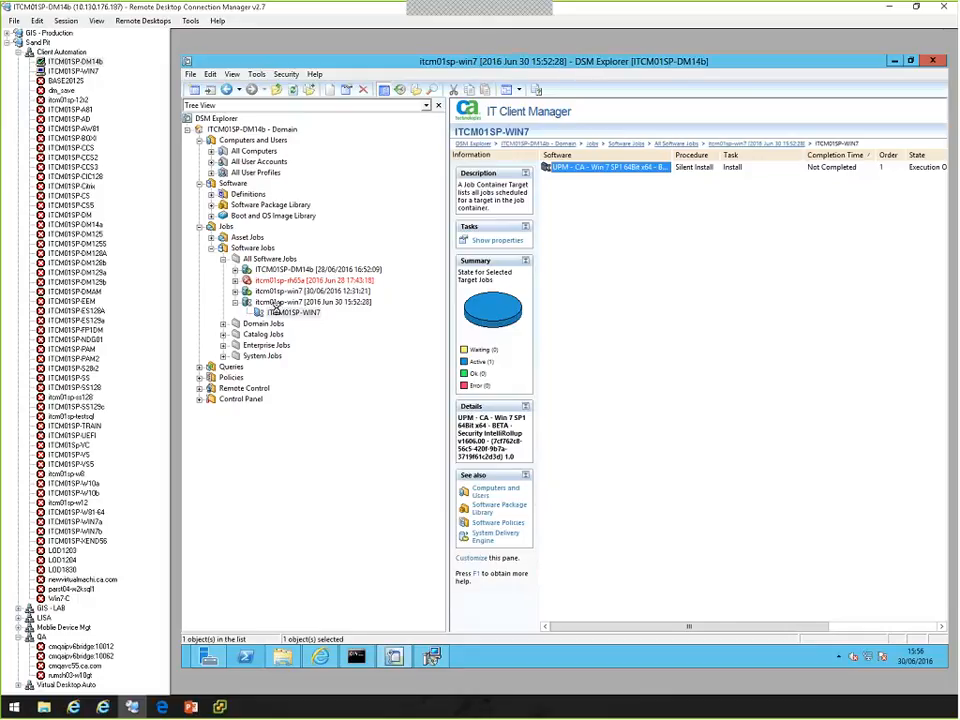
click(282, 313)
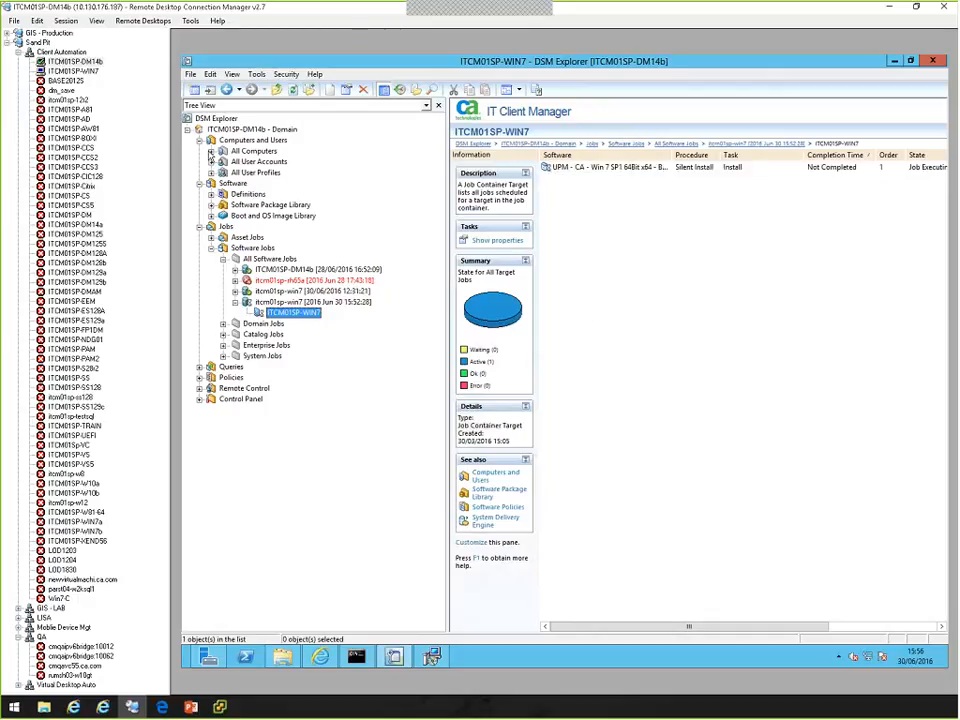
Open the Installed Packages of computer itcm01sp-win7 under All Computers and look through the list.
click(211, 152)
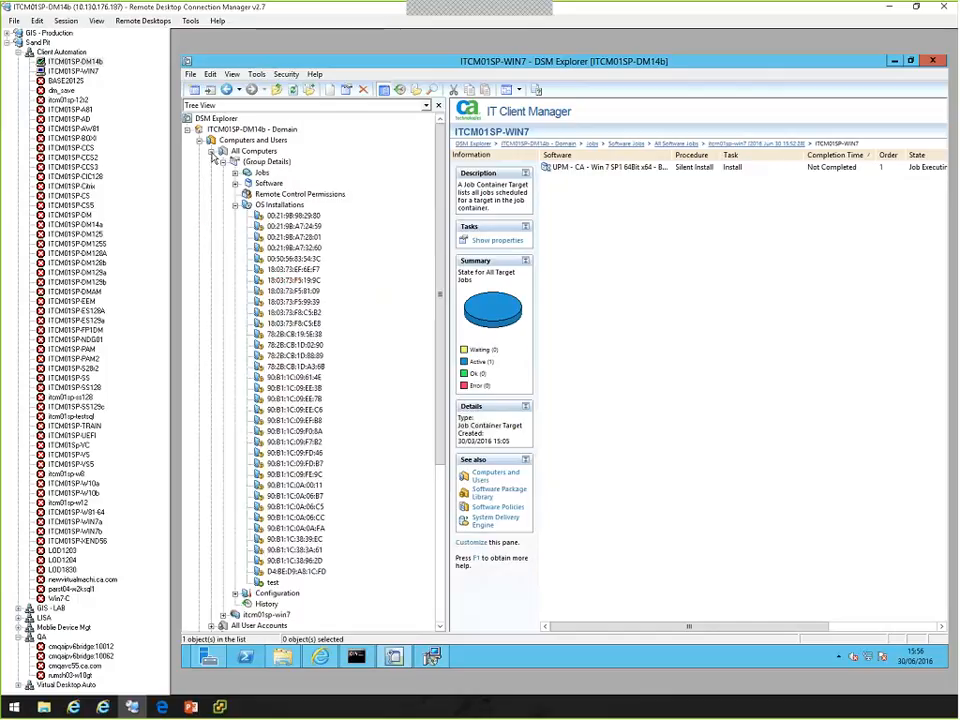
click(235, 205)
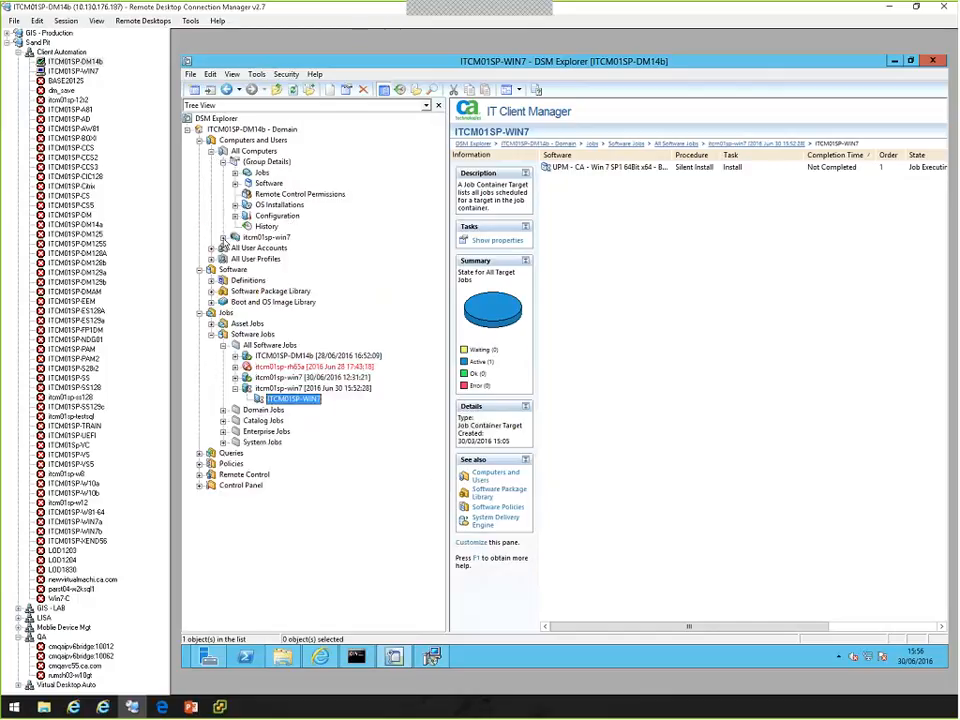
click(223, 237)
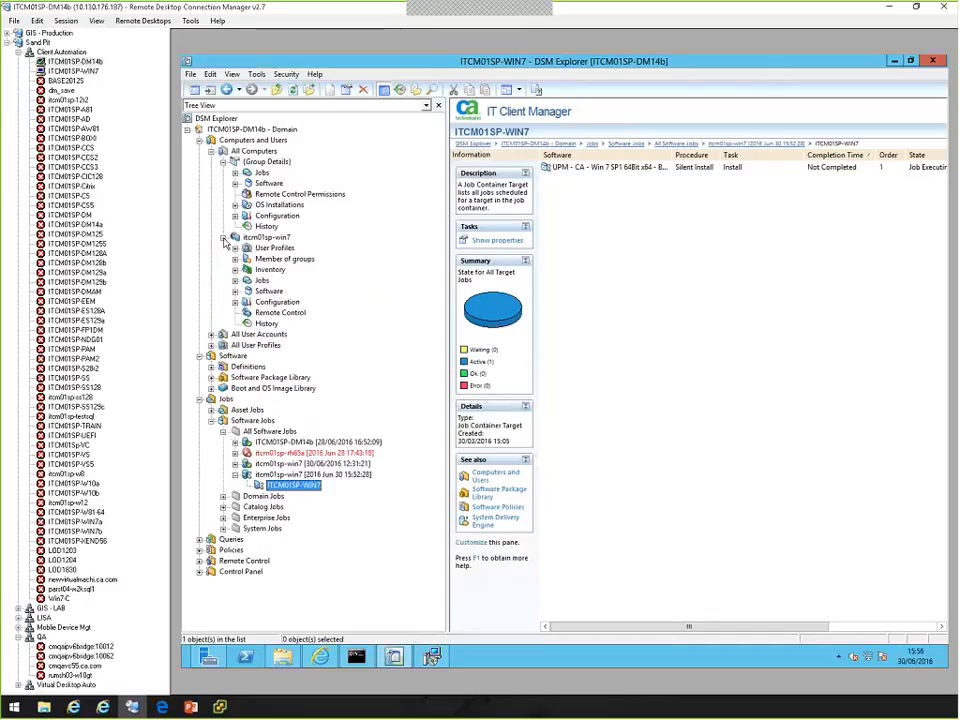
click(236, 292)
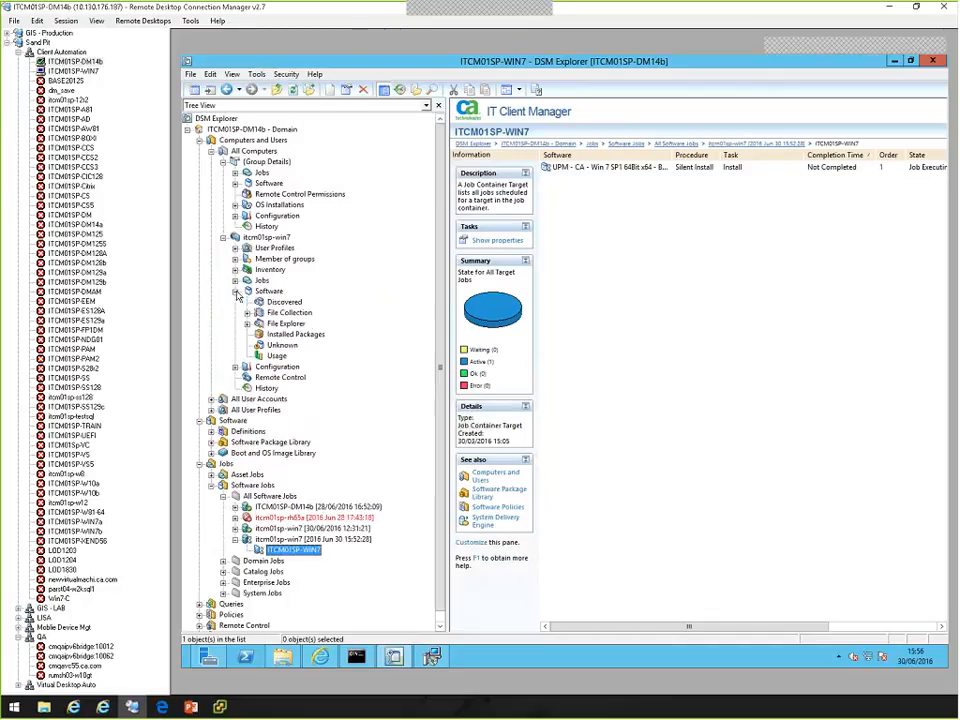
click(296, 334)
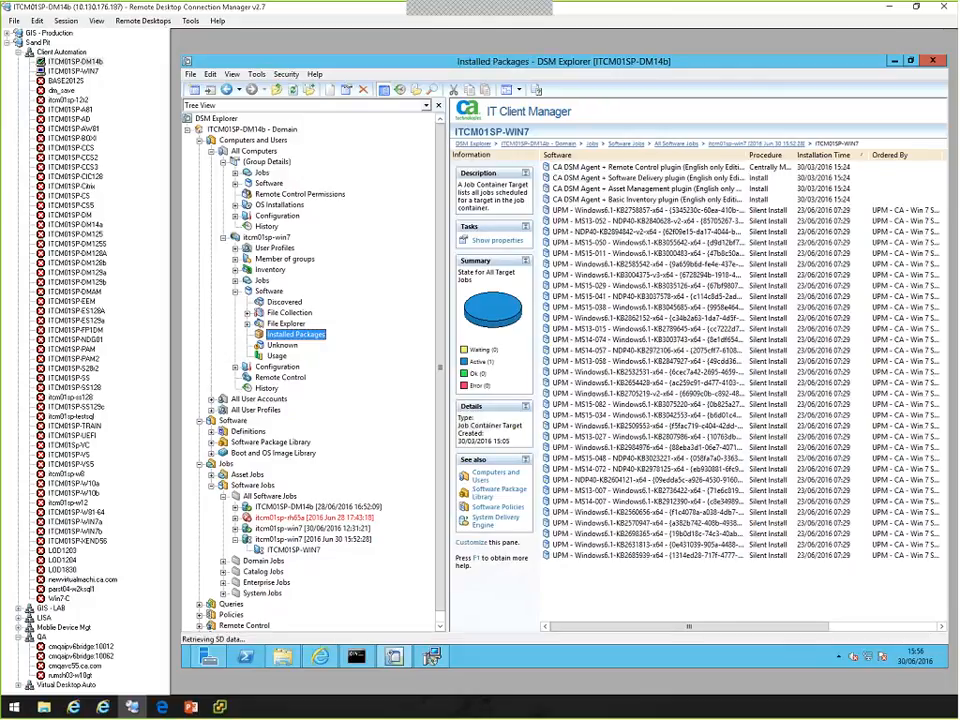
drag(414, 332, 404, 332)
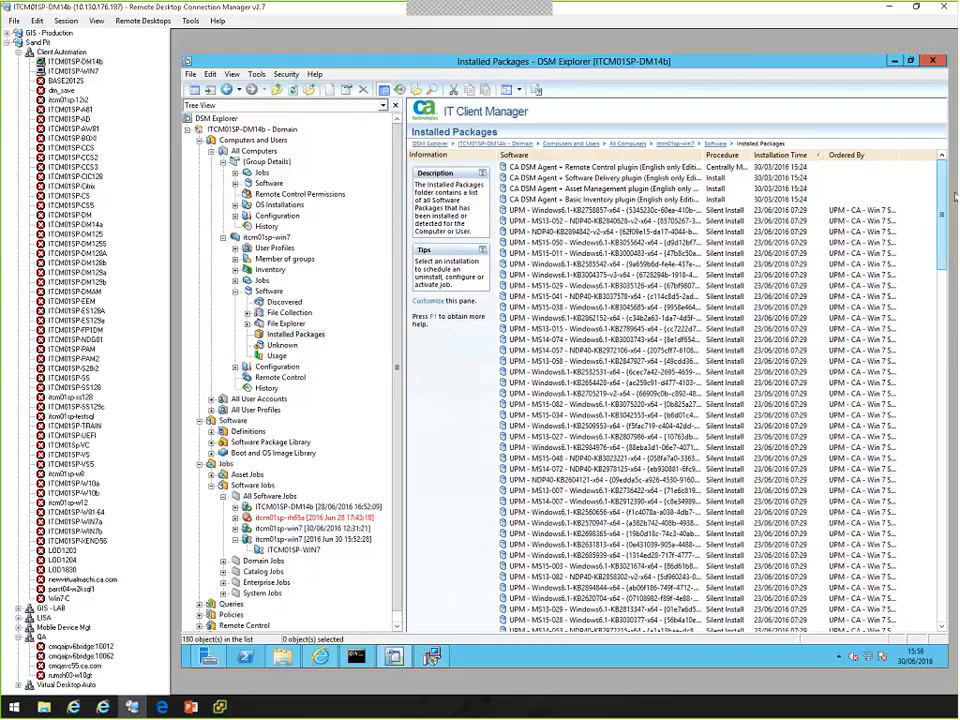
scroll(931, 296, down, 6)
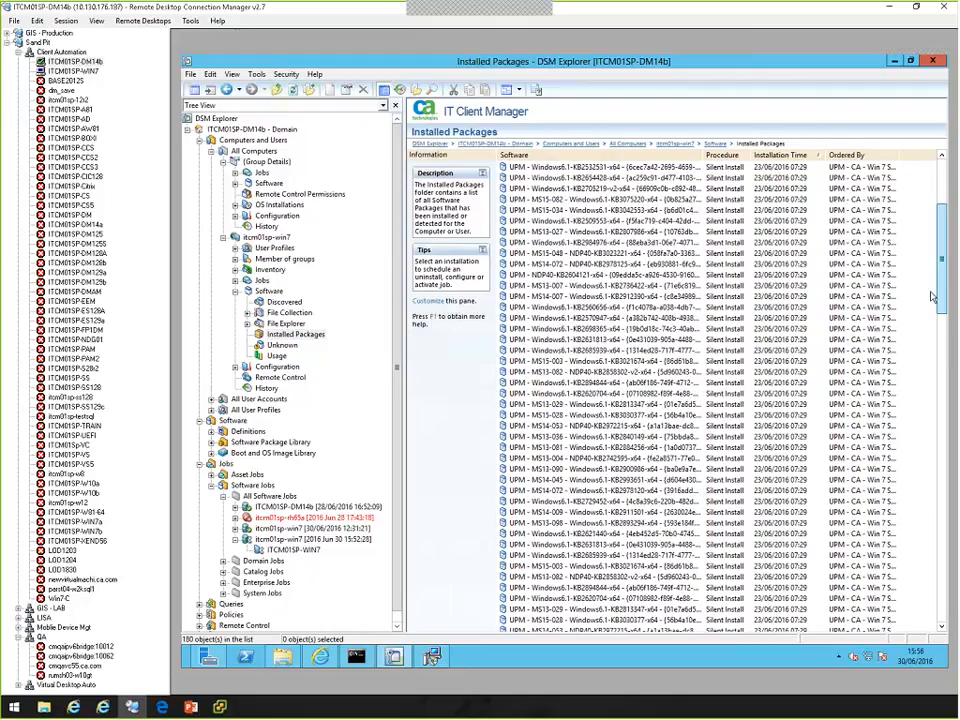
drag(931, 296, 955, 165)
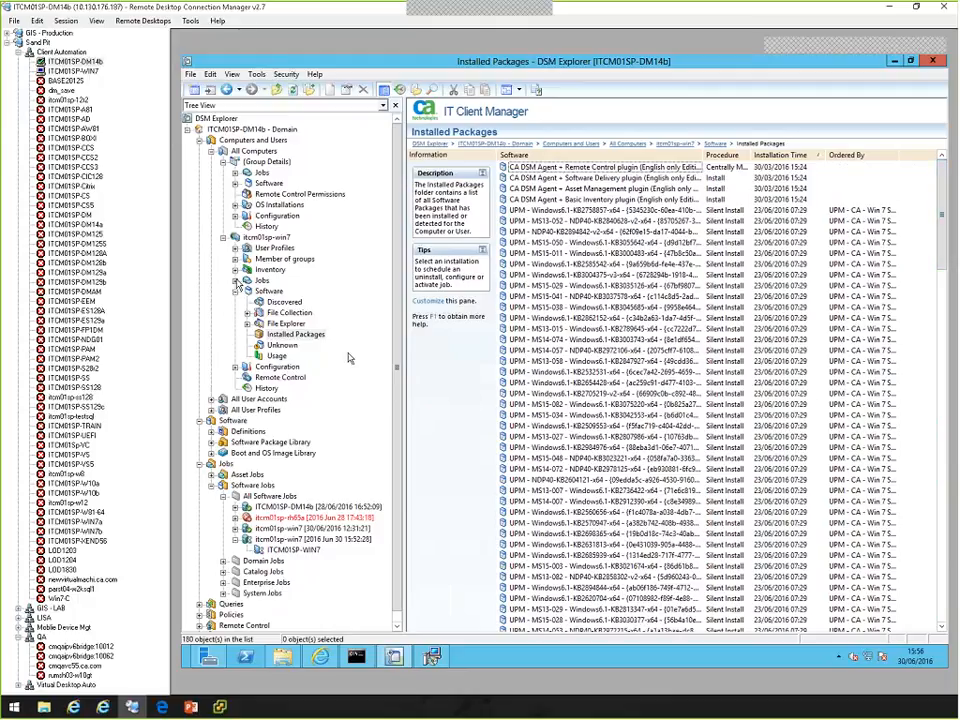
Show the Software Jobs of computer itcm01sp-win7 and review the job states down to the most recent entries.
click(236, 280)
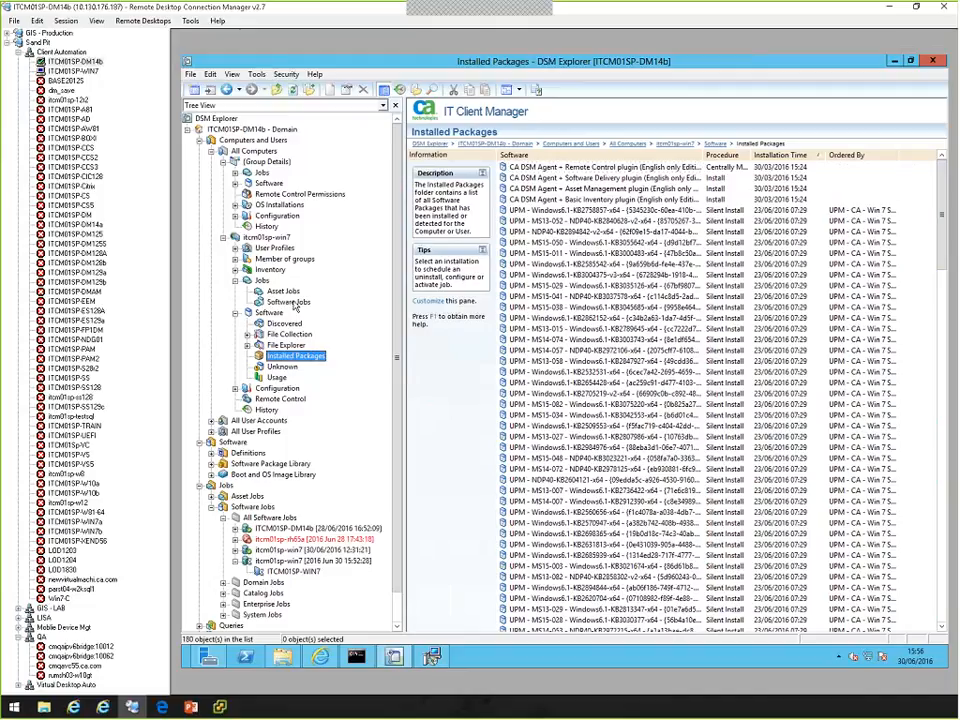
click(289, 302)
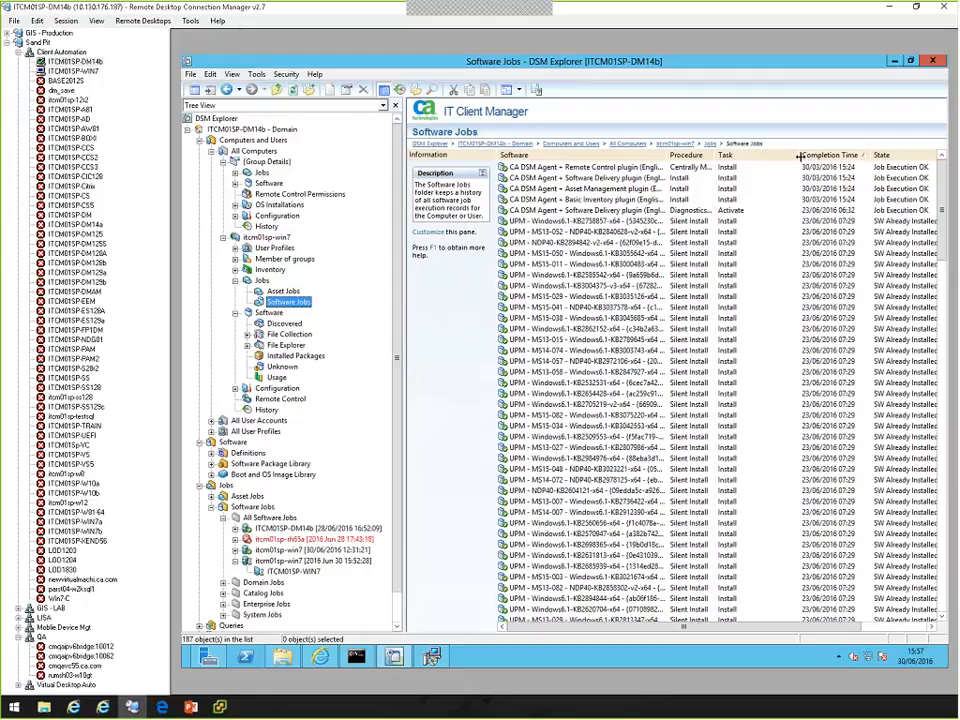
drag(799, 155, 763, 155)
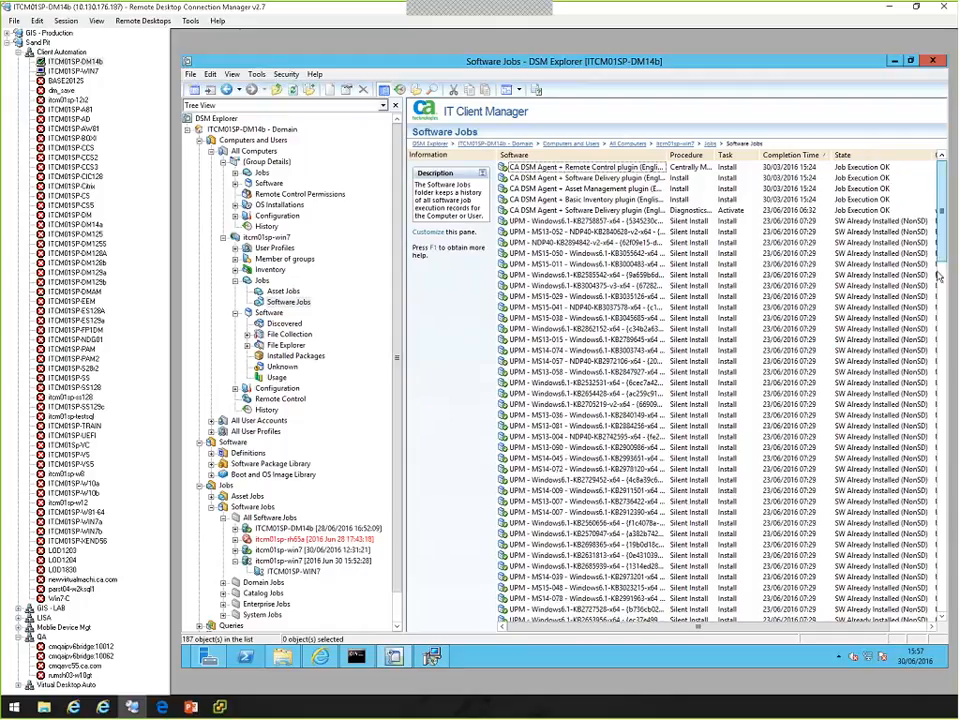
drag(938, 277, 944, 471)
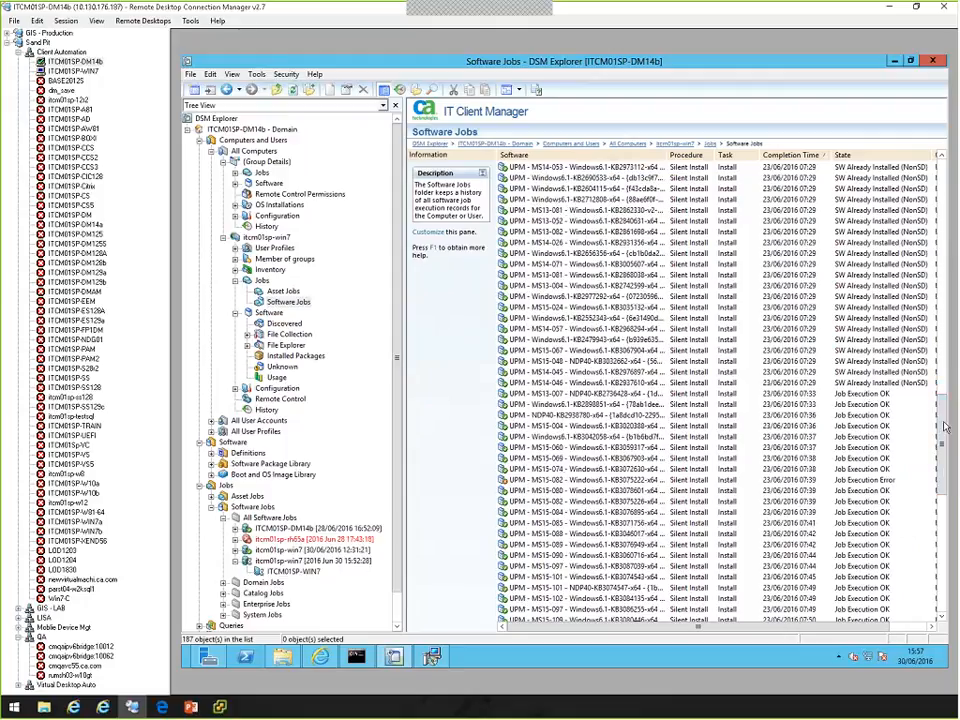
scroll(945, 440, down, 4)
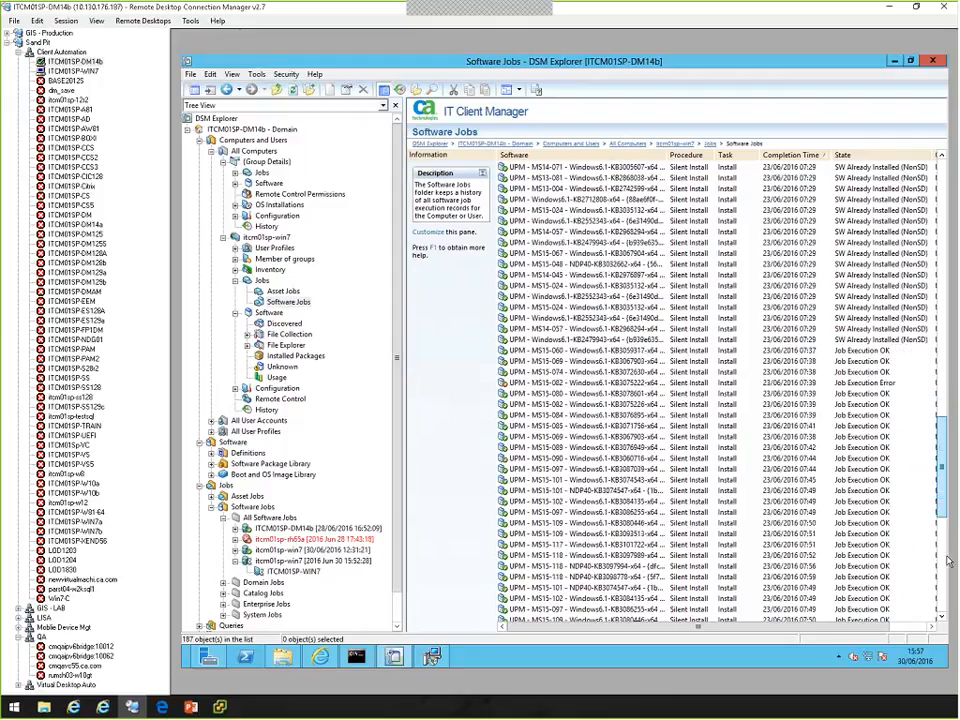
scroll(945, 562, down, 10)
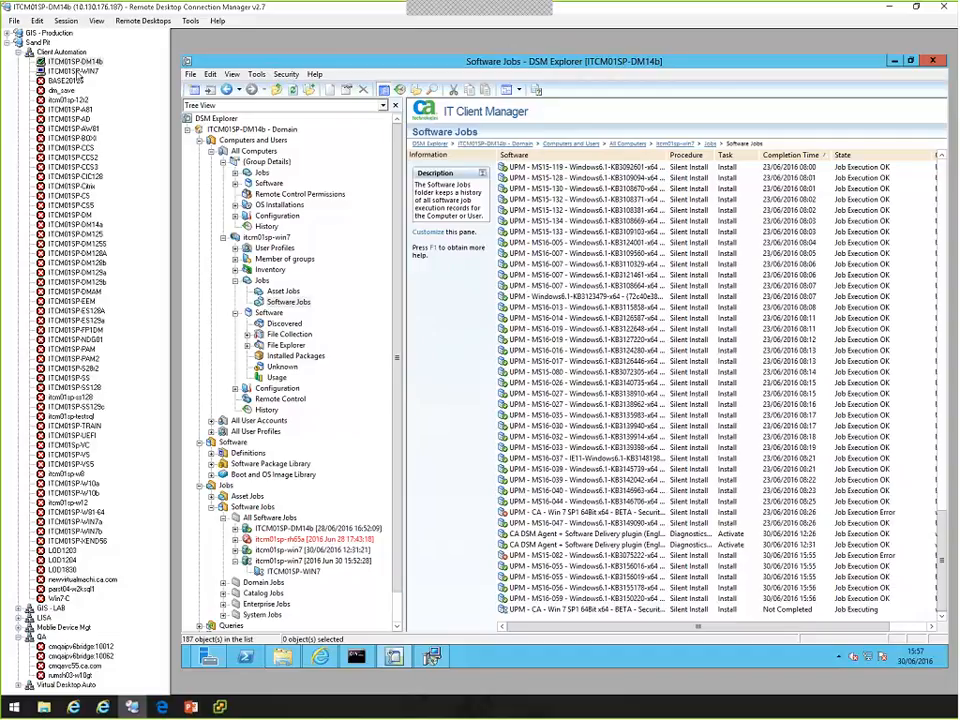
In the ITCM01SP-WIN7 remote session, dismiss the software counterfeiting warning and examine the patch jobs in the DSM Software Delivery Job Check.
click(80, 73)
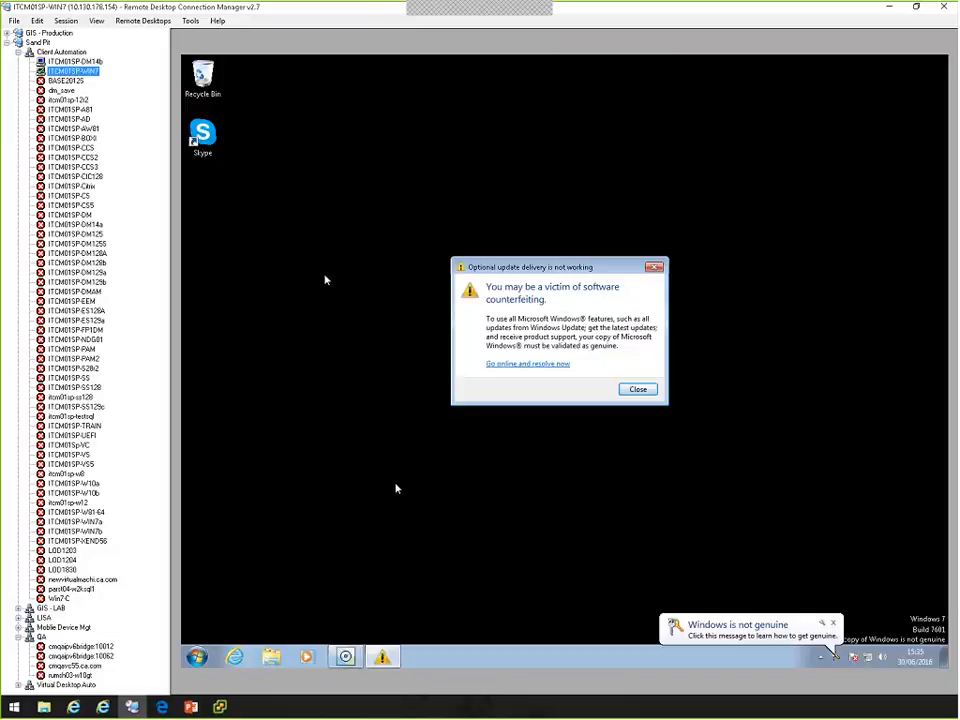
click(637, 389)
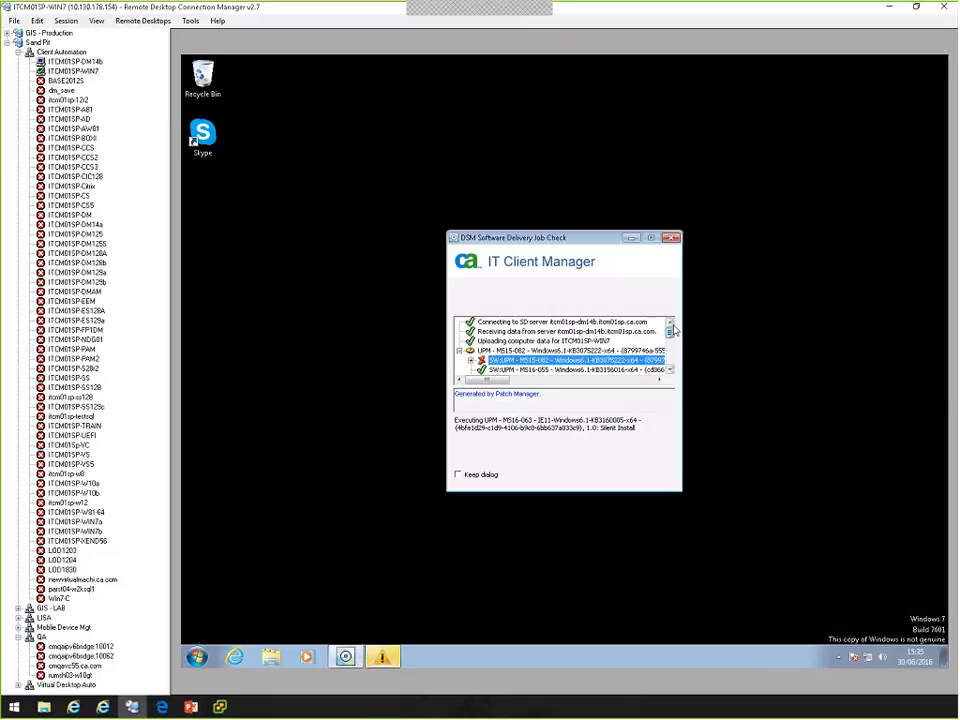
click(671, 371)
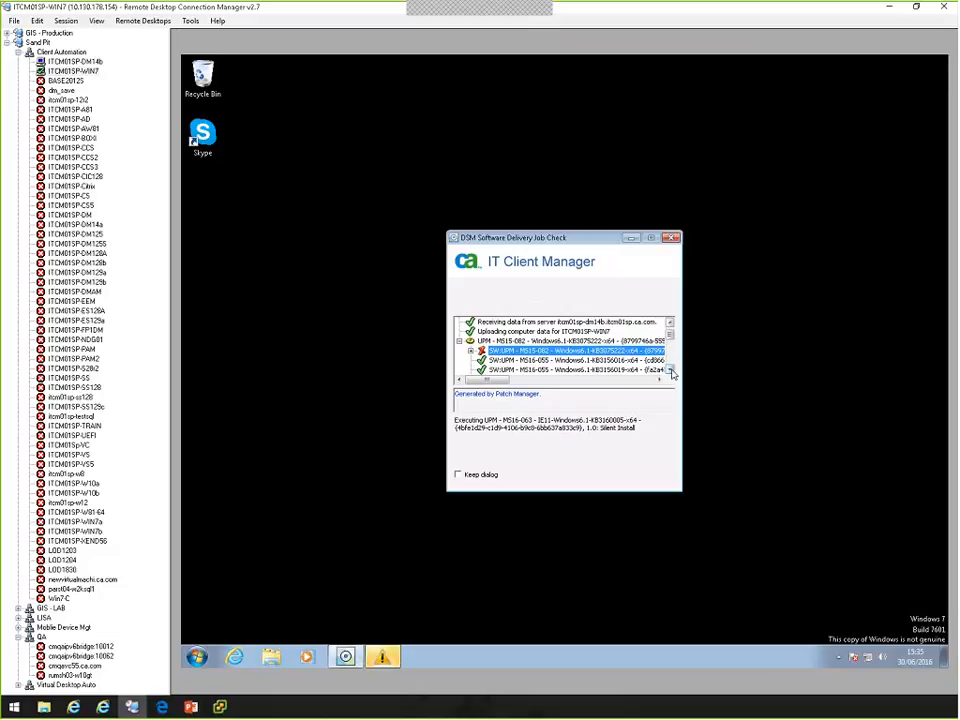
click(671, 372)
click(671, 372)
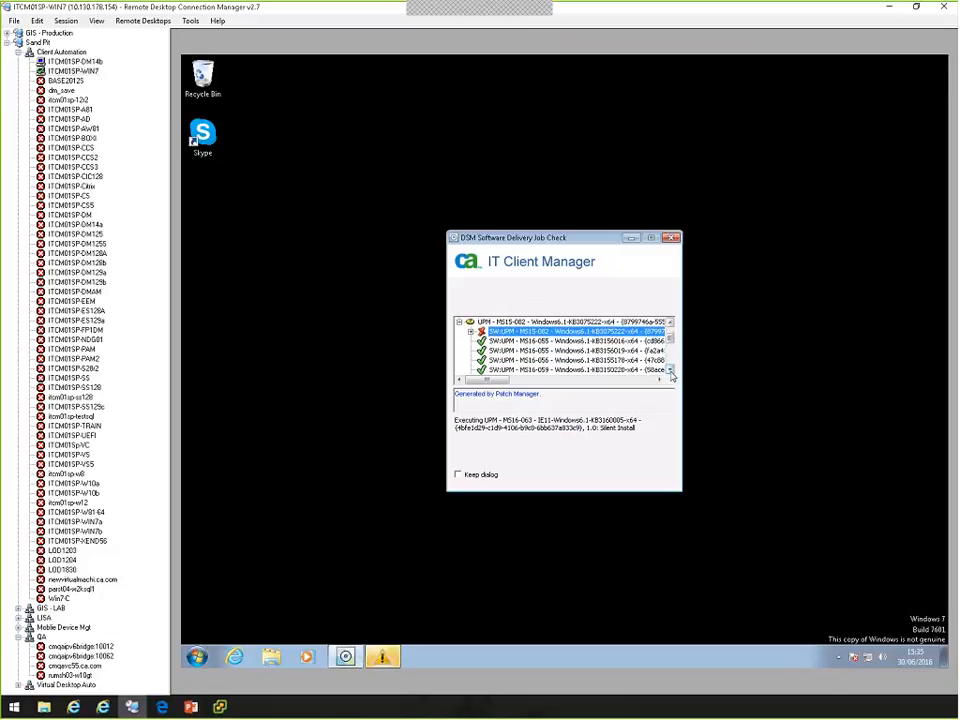
click(671, 372)
click(671, 372)
click(671, 372)
click(671, 372)
click(671, 372)
click(671, 372)
click(671, 372)
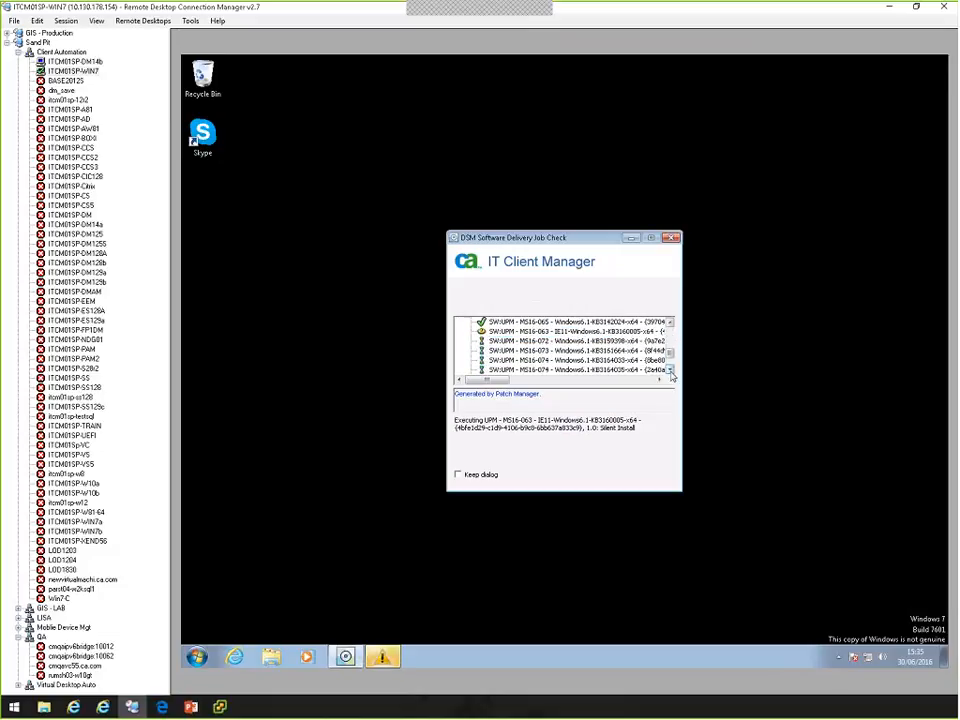
click(671, 372)
click(671, 372)
click(671, 372)
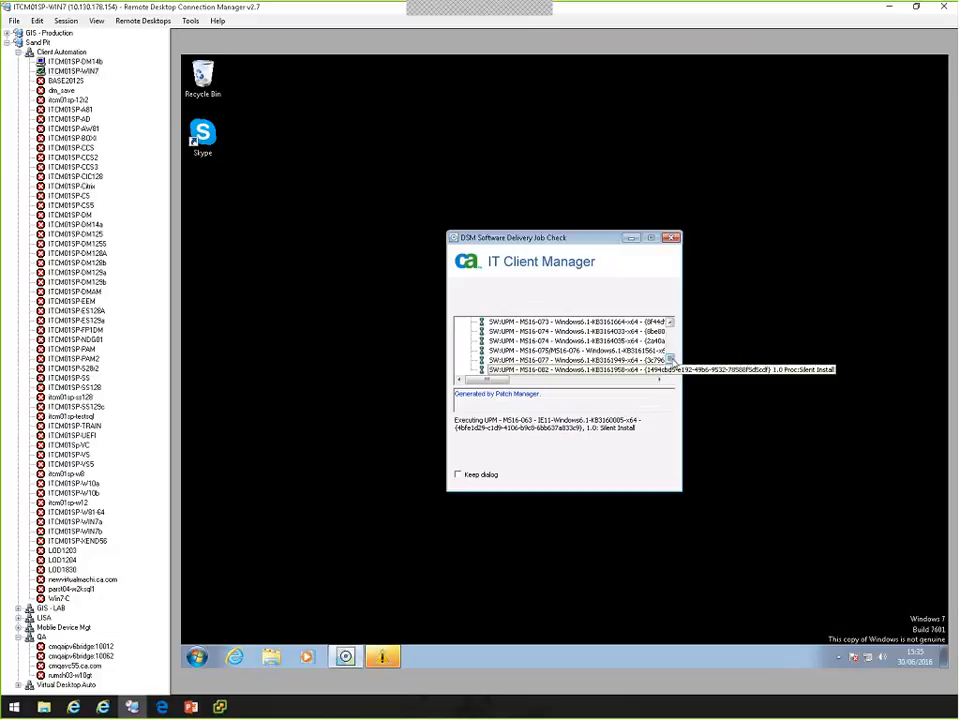
mouse_move(670, 358)
mouse_down()
mouse_move(670, 326)
mouse_move(674, 373)
mouse_up()
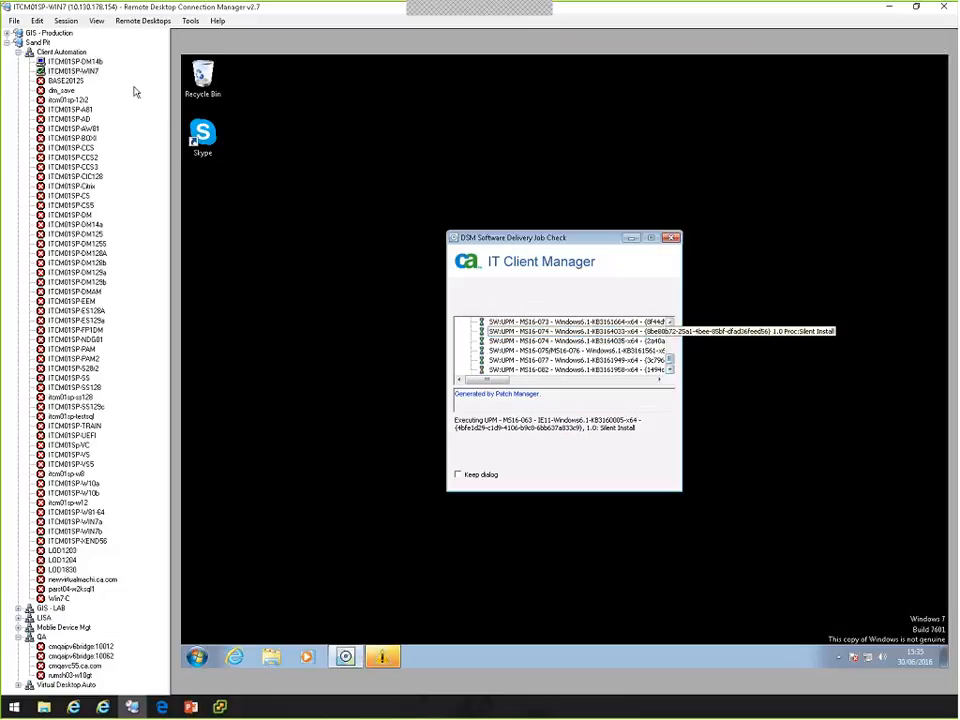
Return to the ITCM01SP-DM14b session and list the Unicenter Patch Management Packages in the Software Package Library, widening the name column.
click(74, 61)
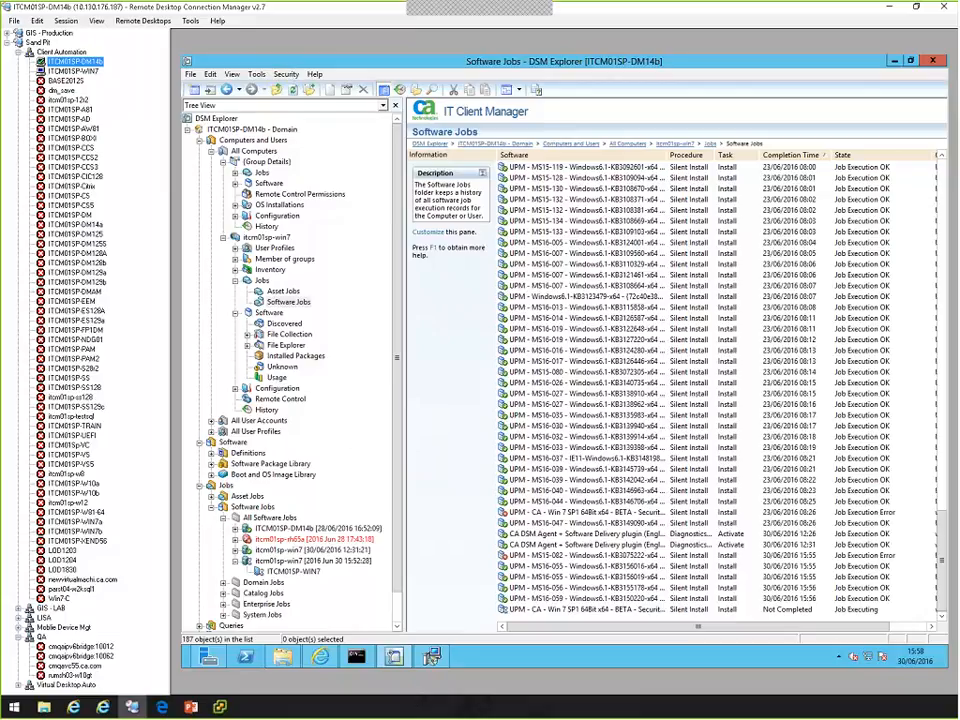
click(211, 140)
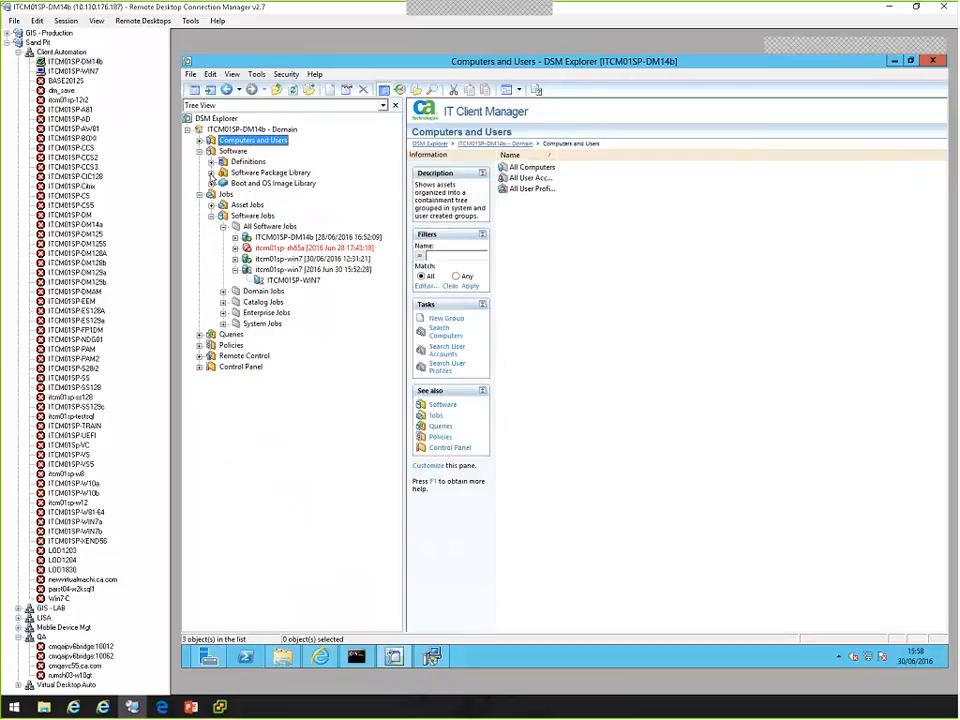
click(211, 173)
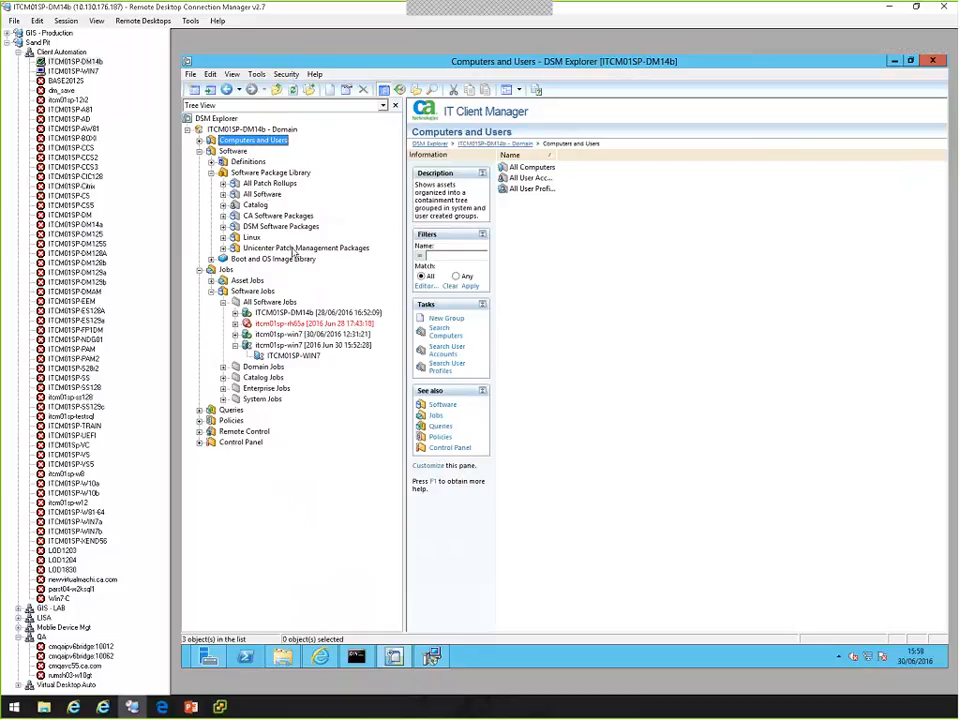
click(292, 249)
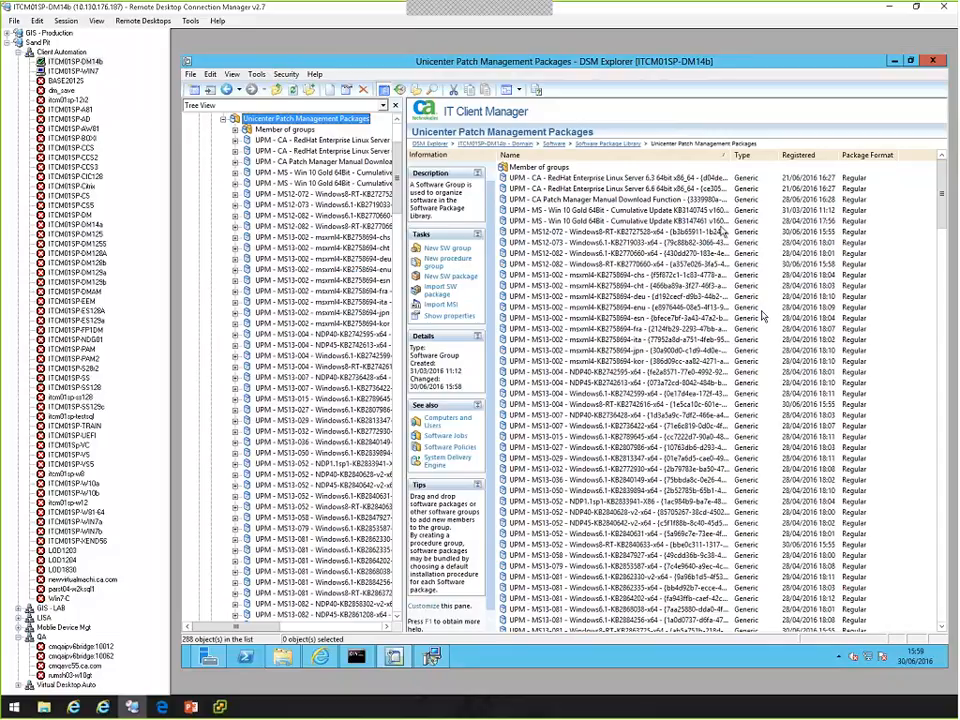
drag(730, 154, 756, 155)
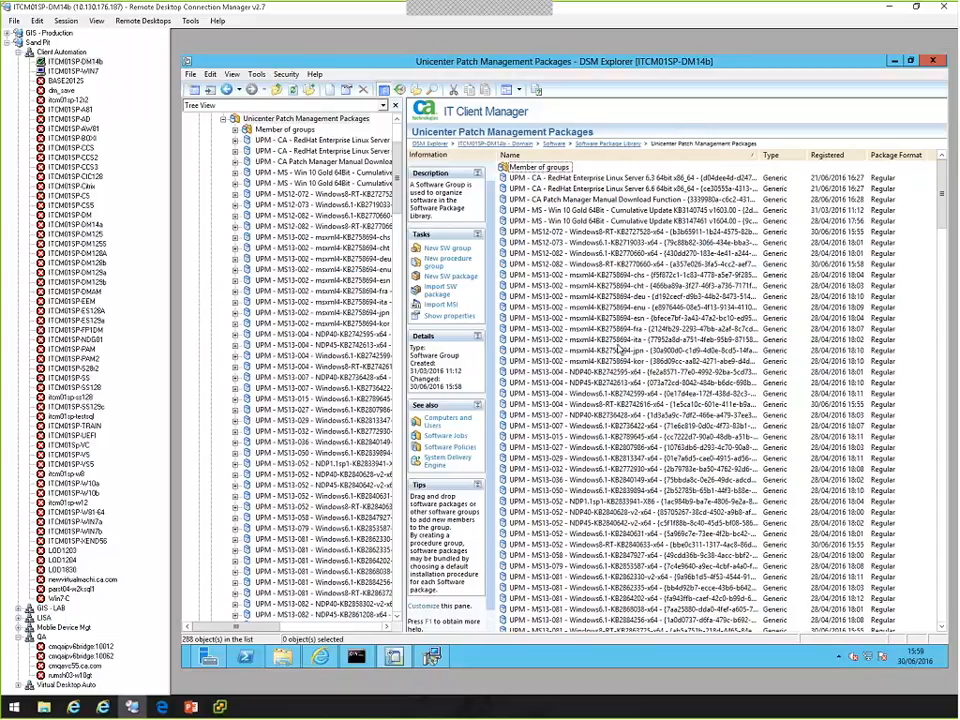
drag(943, 201, 944, 166)
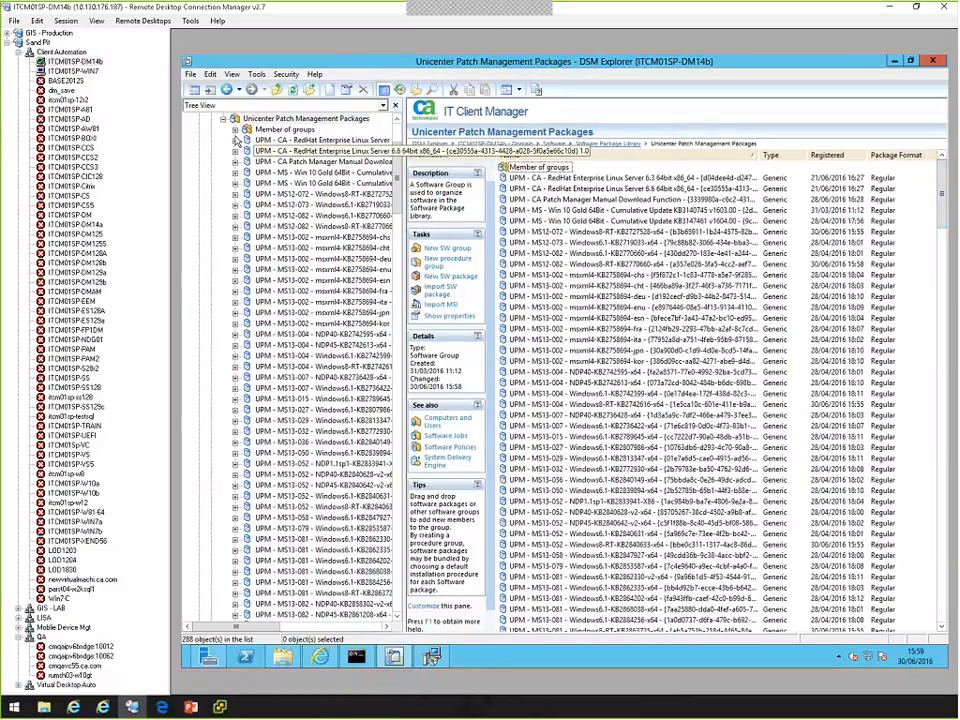
Under All Patch Rollups, show the packages contained in CA - Win 7 SP1 64Bit x64 - BETA - Security IntelliRollup v1606.00.
scroll(256, 185, up, 4)
double_click(262, 184)
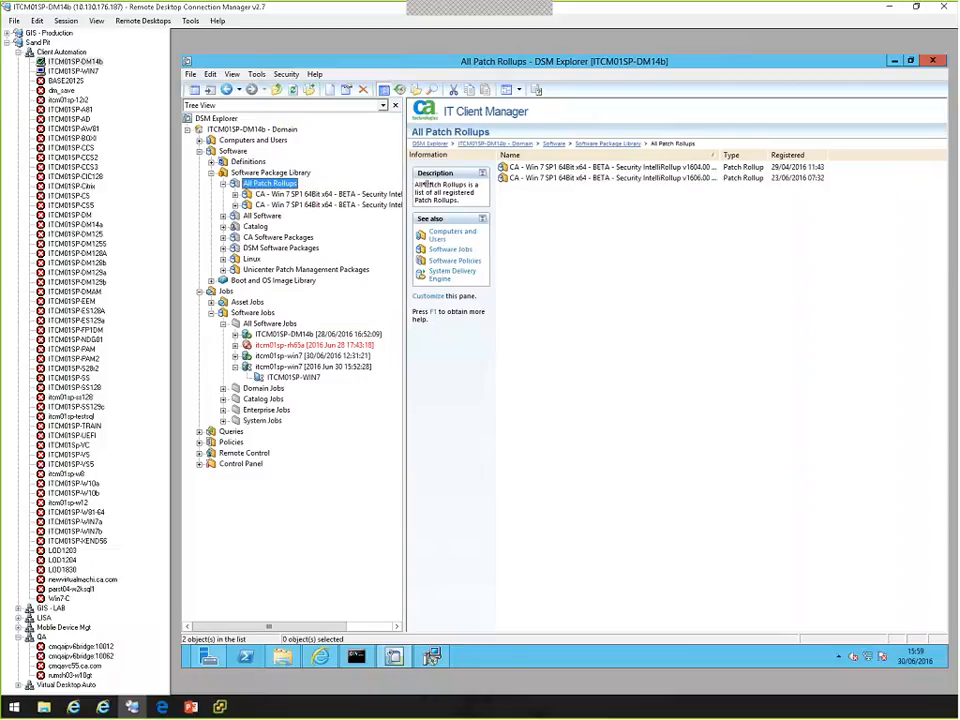
mouse_move(403, 181)
mouse_down()
mouse_move(451, 181)
mouse_move(397, 181)
mouse_up()
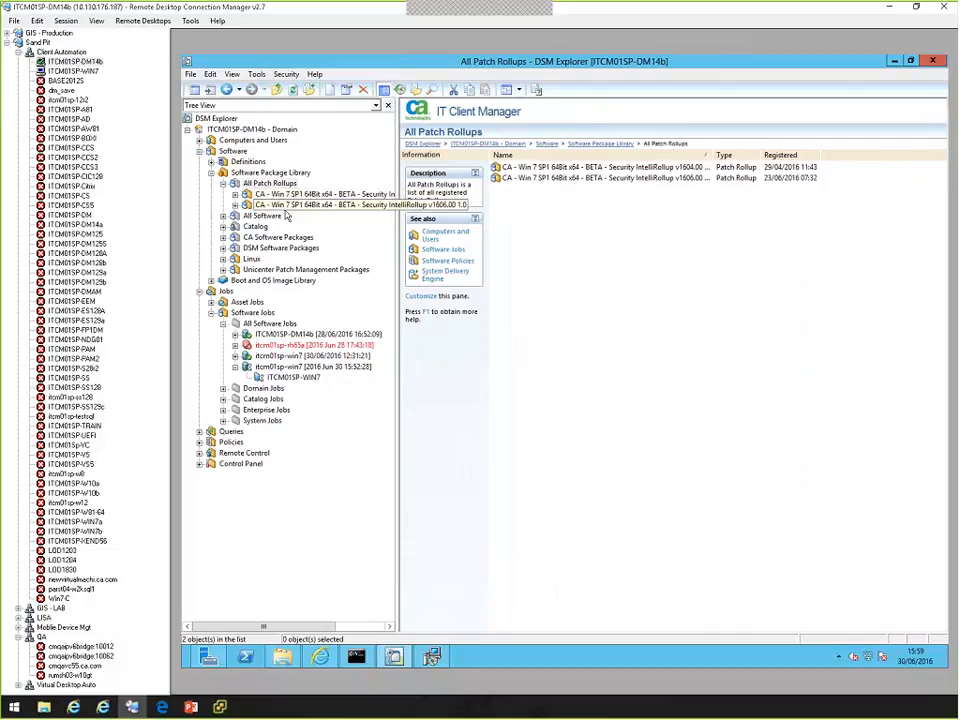
click(293, 207)
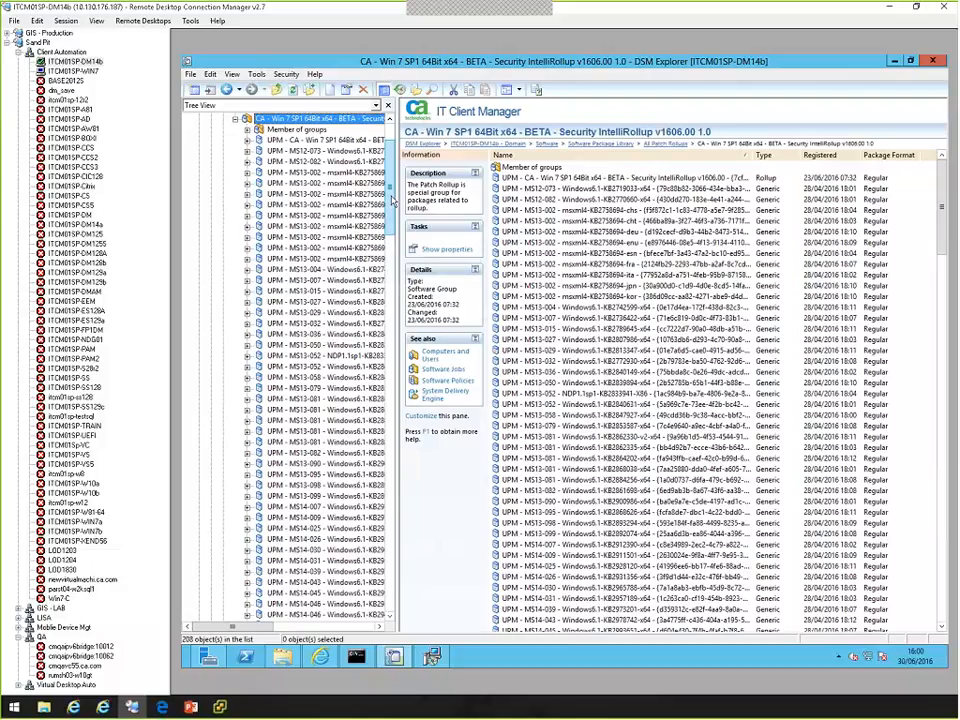
Show the packages in the v1604.00 Security IntelliRollup, collapse that rollup, and return to the v1606.00 rollup's package list.
scroll(393, 195, up, 3)
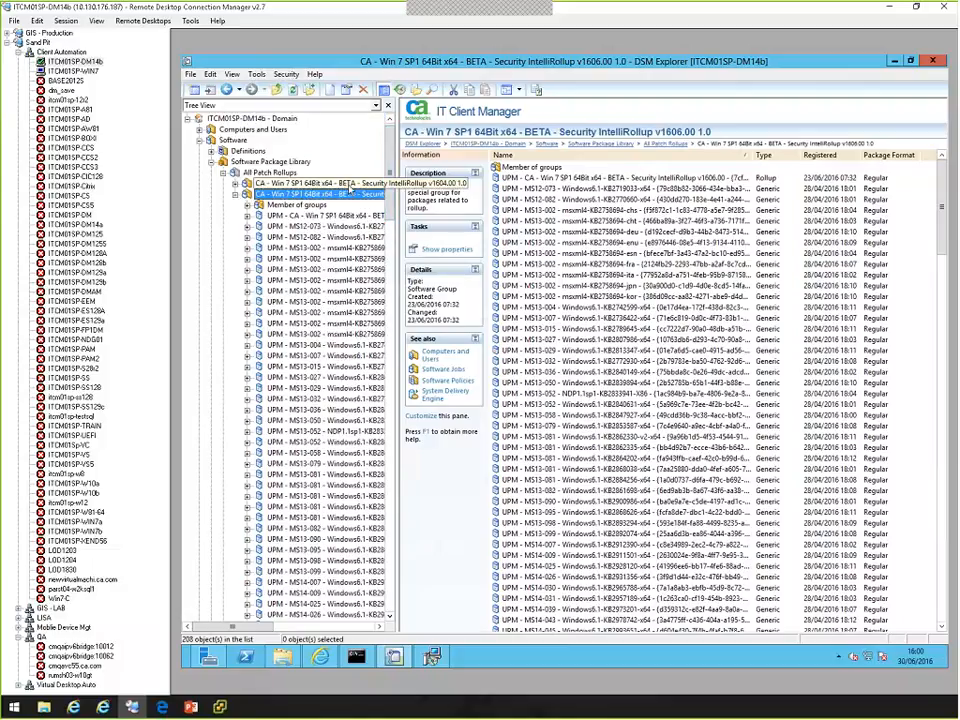
click(349, 185)
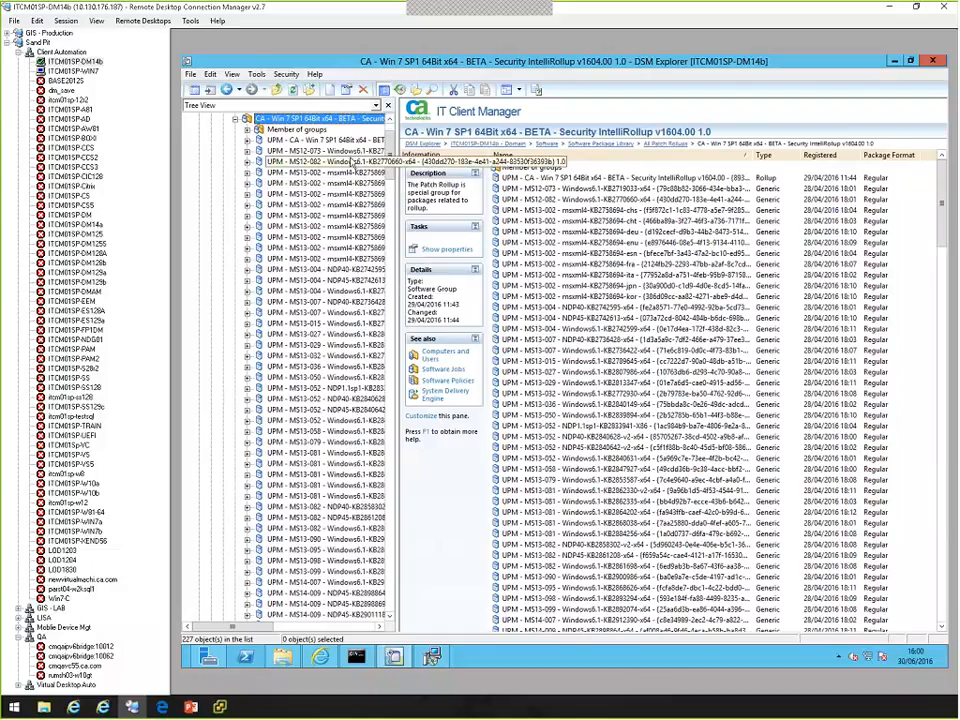
click(236, 121)
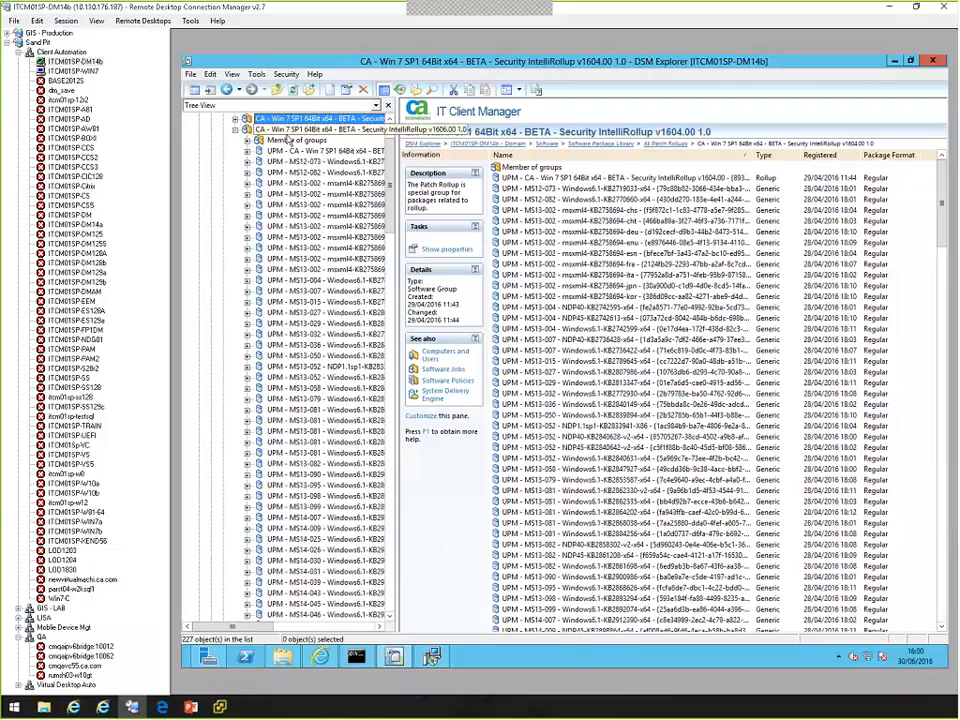
click(303, 132)
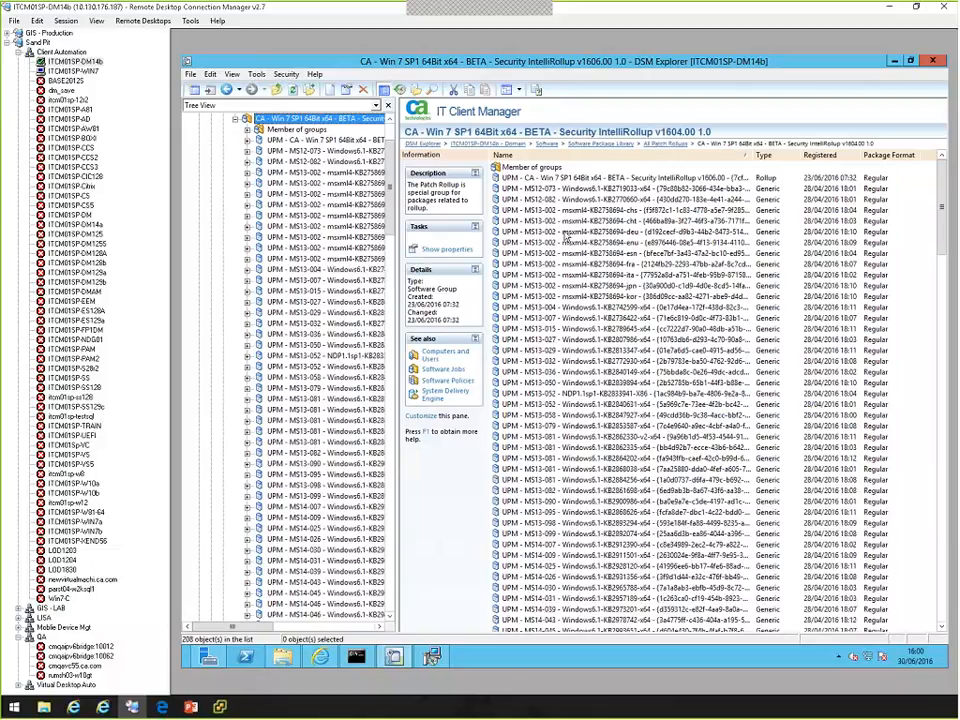
Open the source volume of the v1606.00 rollup package to list its image files.
click(620, 178)
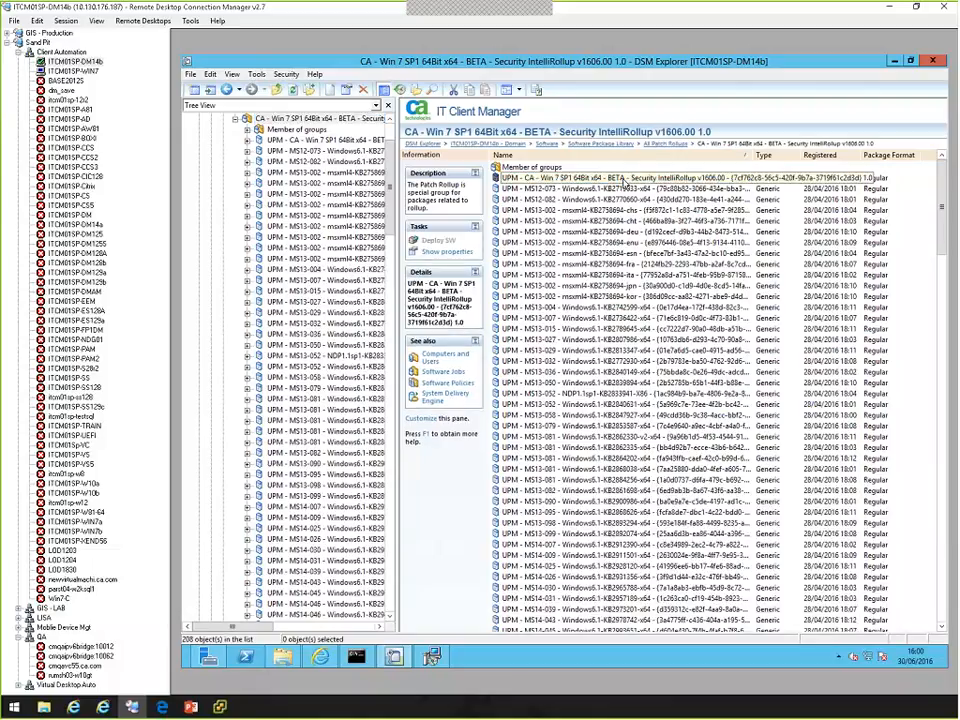
double_click(624, 179)
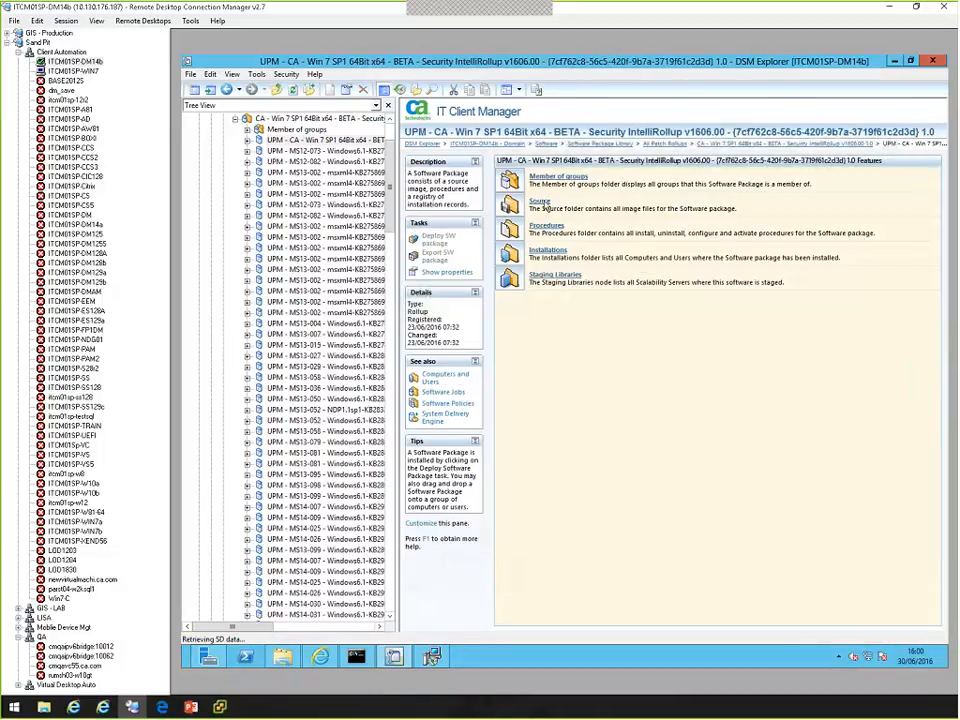
click(542, 205)
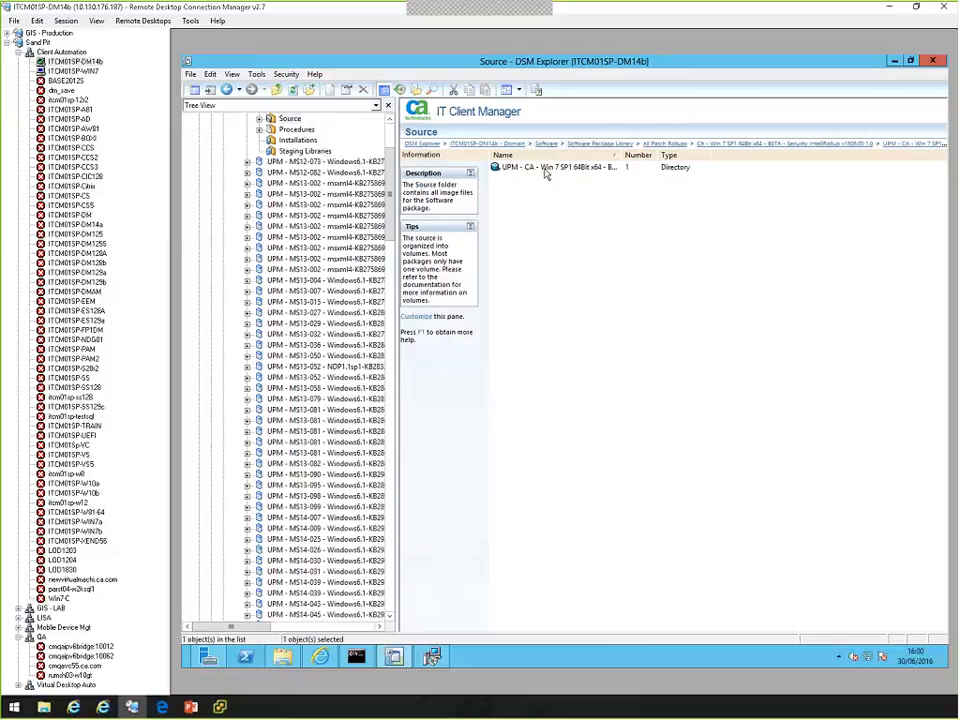
double_click(546, 167)
click(557, 180)
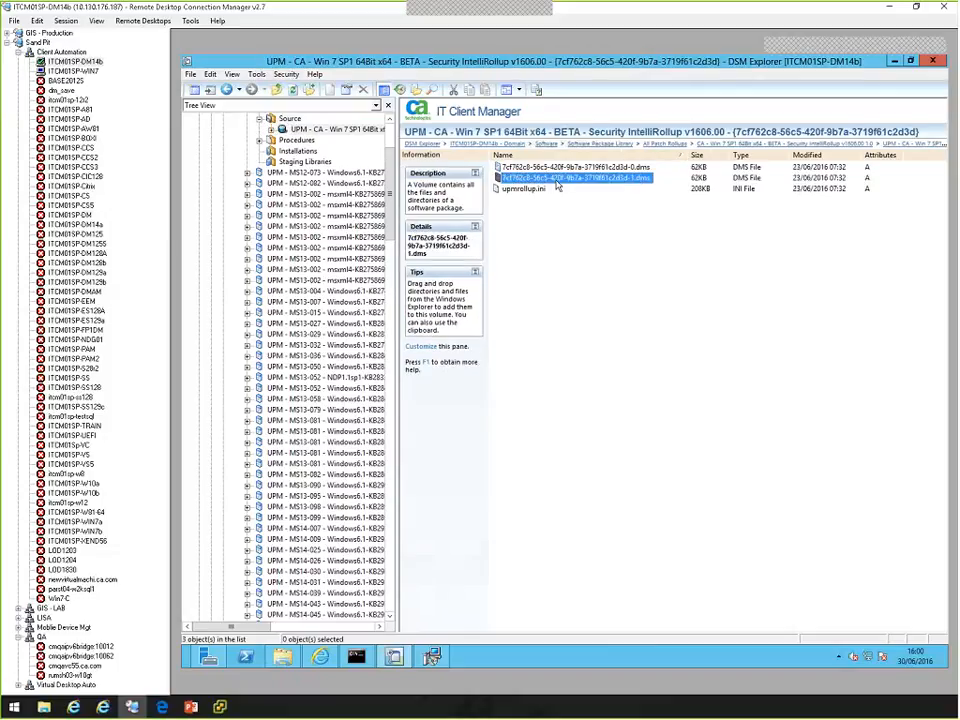
Open upmrollup.ini from the rollup's source volume, examine its contents, and close the file.
click(532, 191)
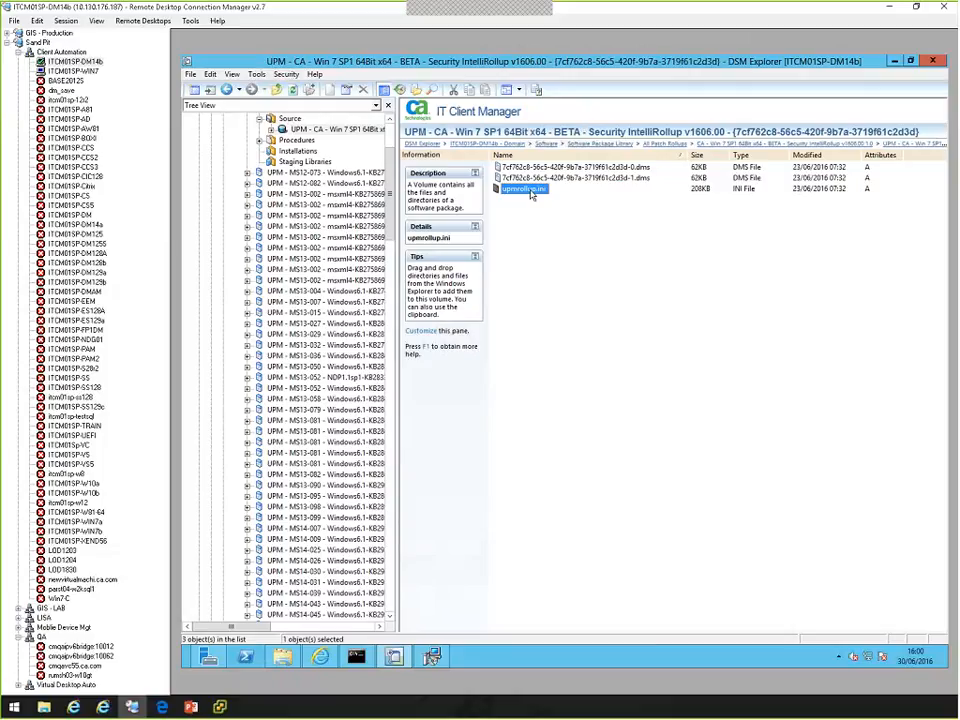
double_click(531, 191)
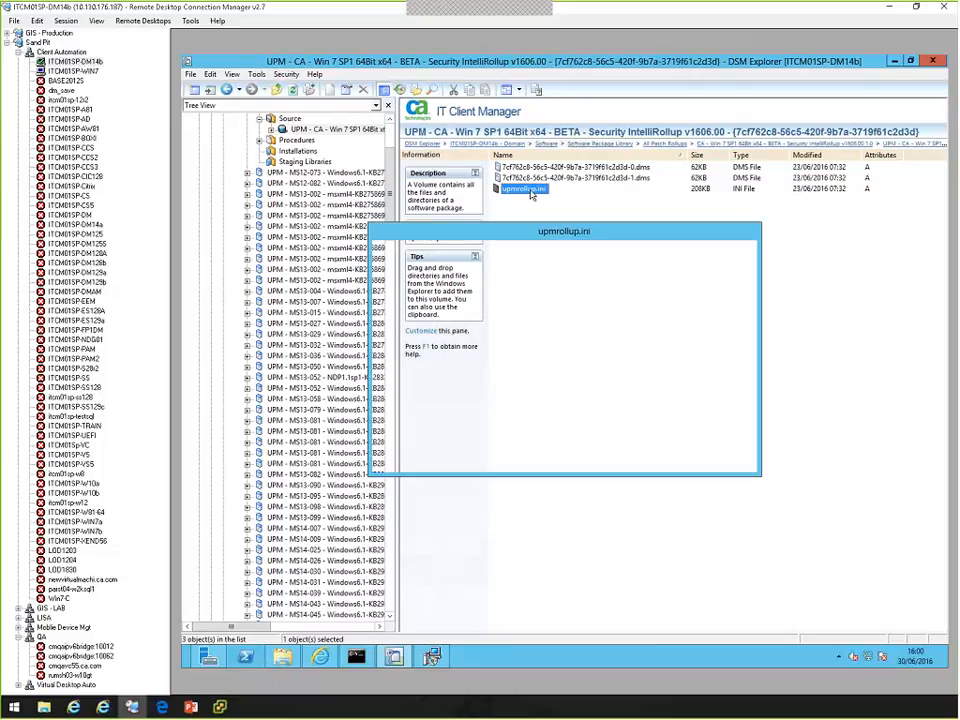
mouse_move(744, 257)
mouse_down()
mouse_move(744, 309)
mouse_move(748, 260)
mouse_up()
click(668, 461)
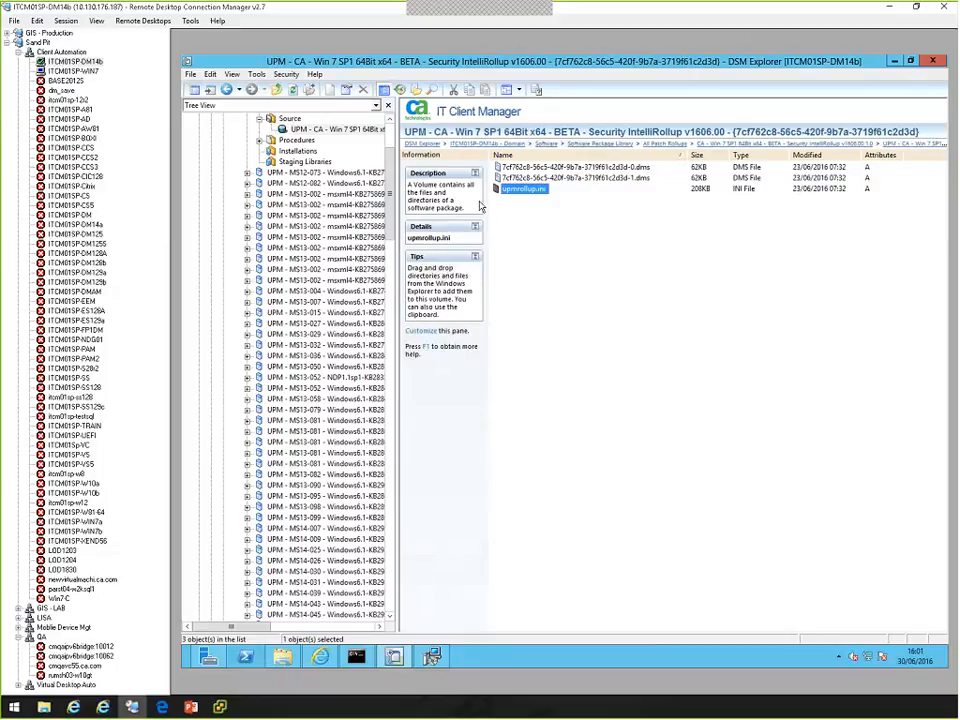
Collapse the v1606.00 rollup and show target ITCM01SP-WIN7 of the software job itcm01sp-win7 [2016 Jun 30 15:52:28].
click(390, 131)
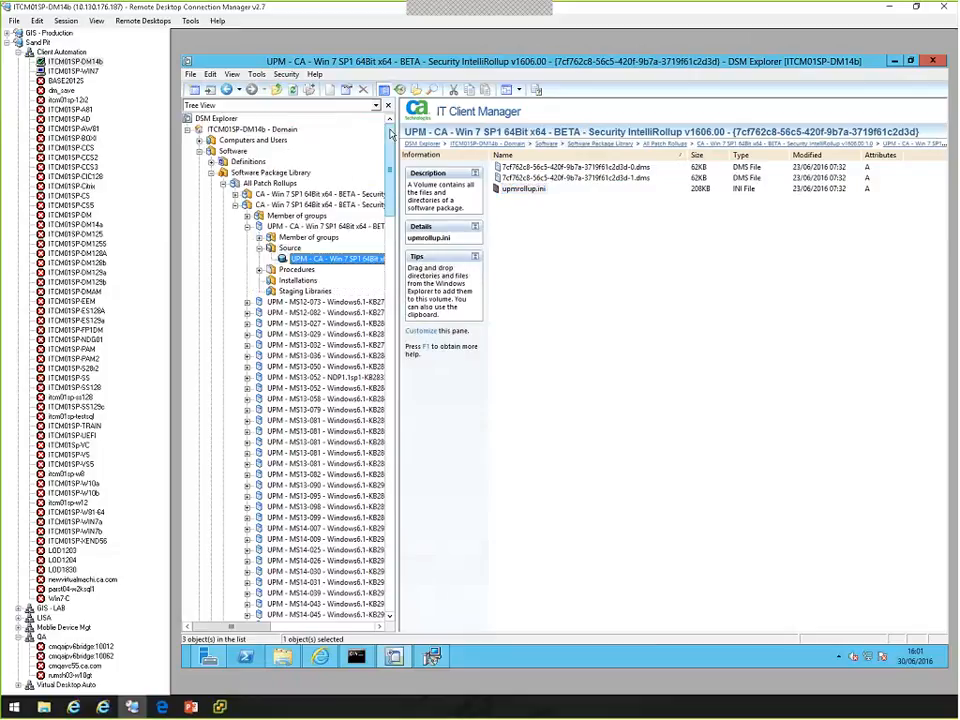
click(235, 205)
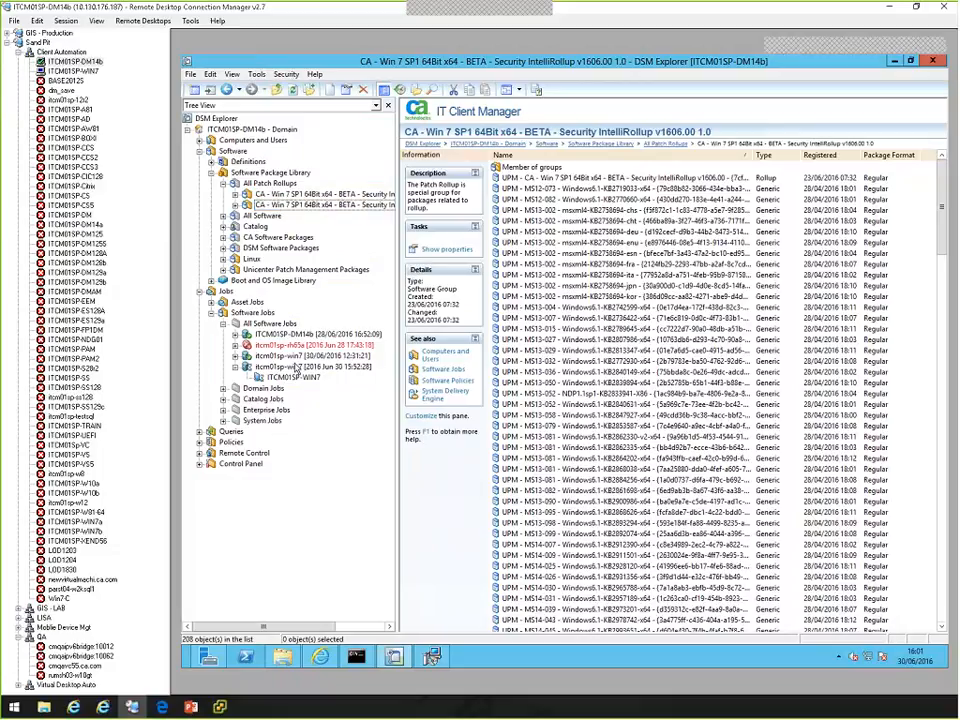
click(298, 368)
click(298, 379)
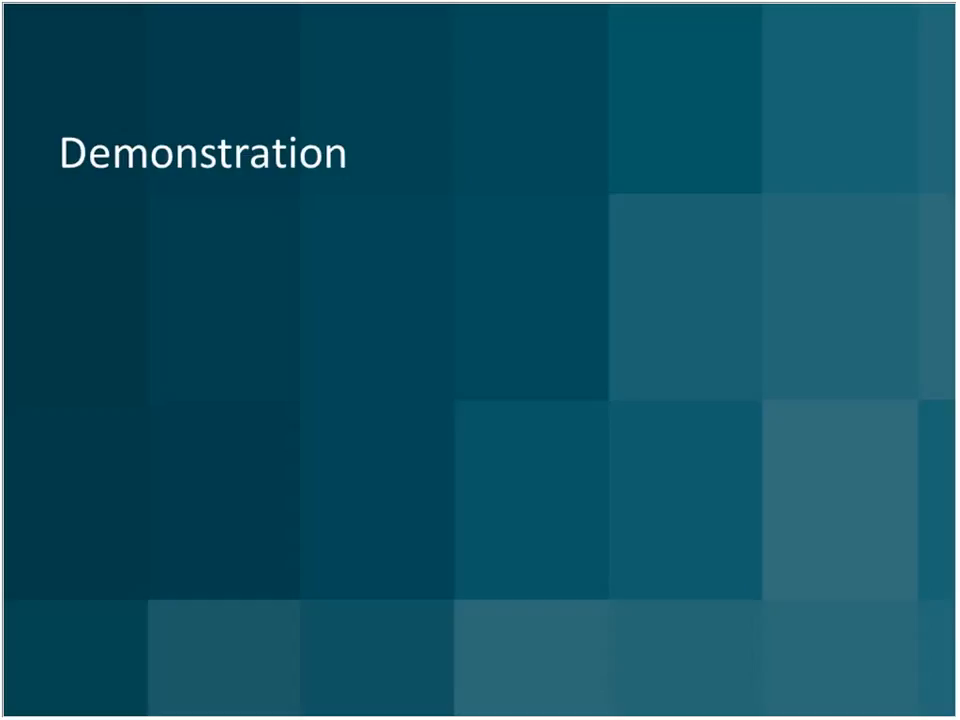
key(Right)
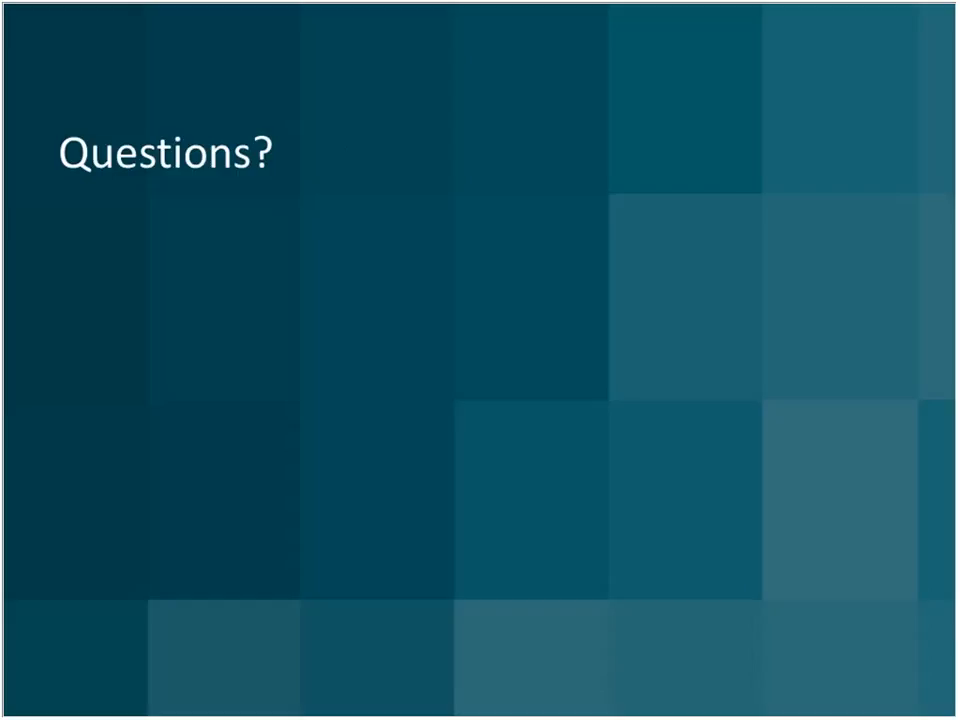